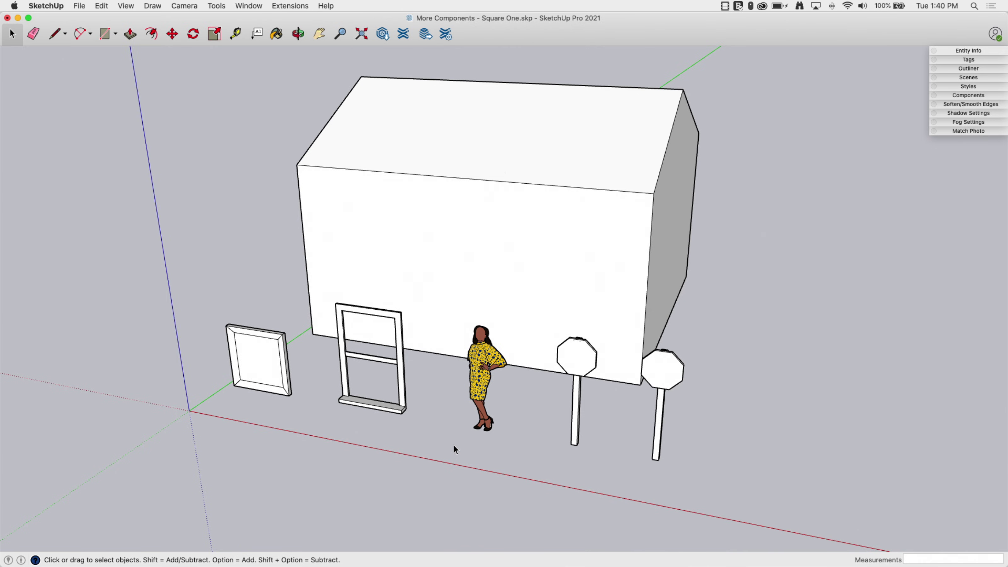
Step: Expand the Components panel in the Default Tray, showing the empty In Model collection
middle_click_drag(436, 436, 398, 426)
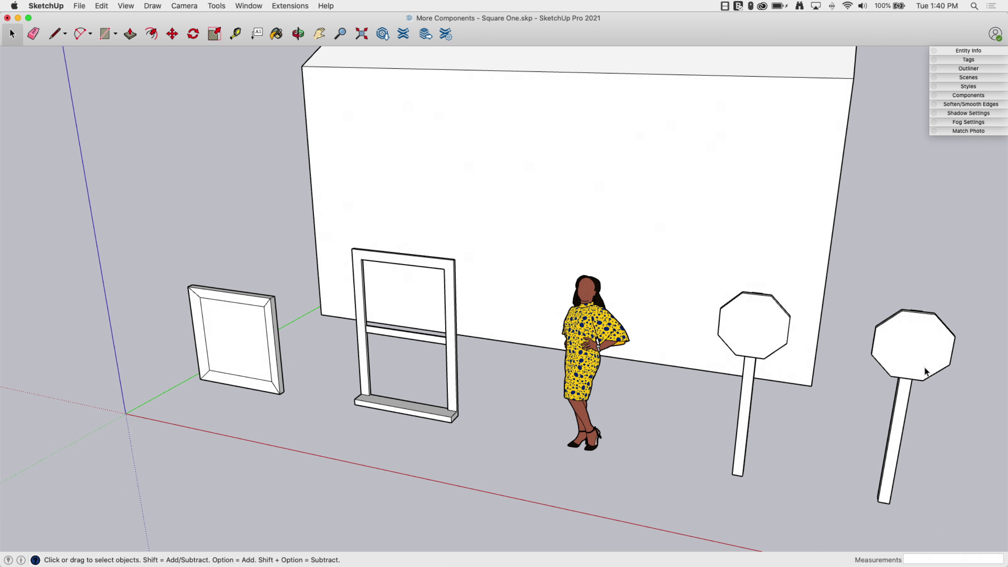
scroll(58, 246, "down", 4)
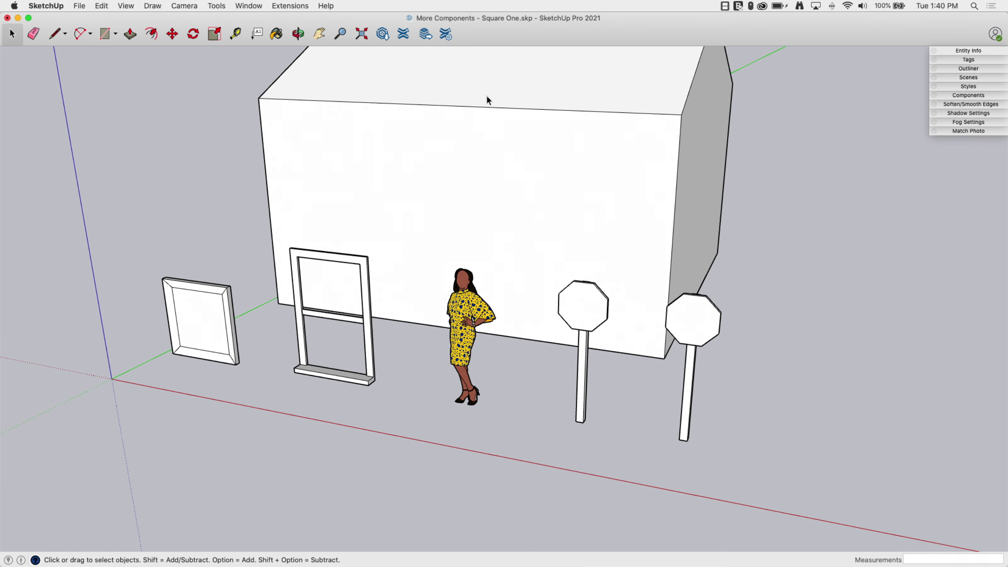
left_click(961, 97)
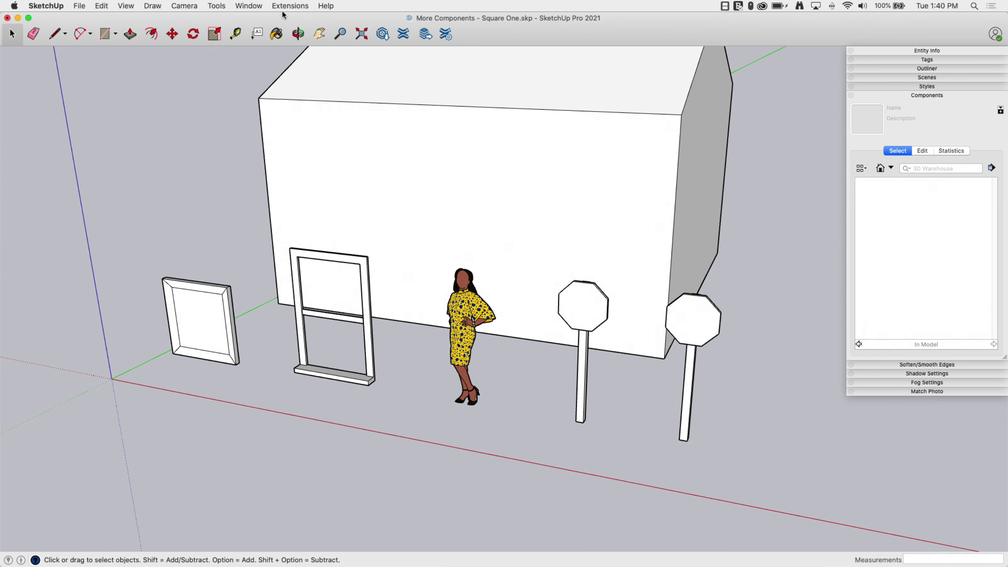
left_click(249, 6)
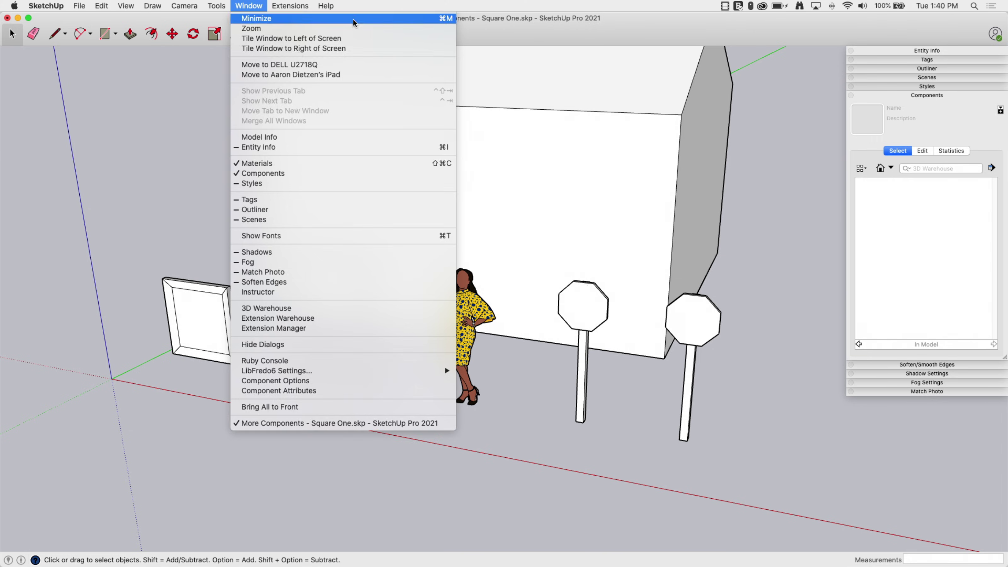
left_click(588, 35)
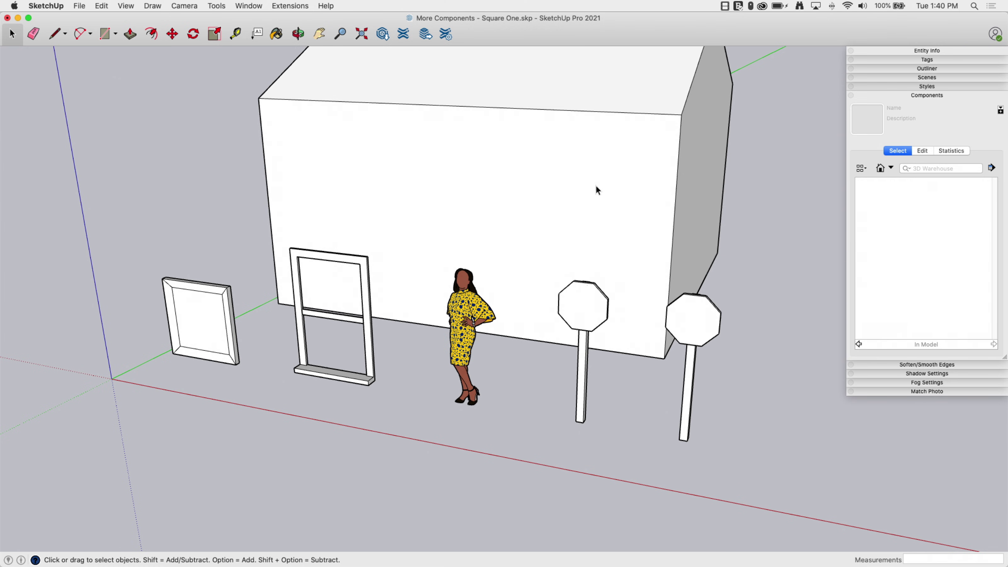
Step: Zoom and orbit in close to the picture frame beside the window
scroll(376, 400, "down", 2)
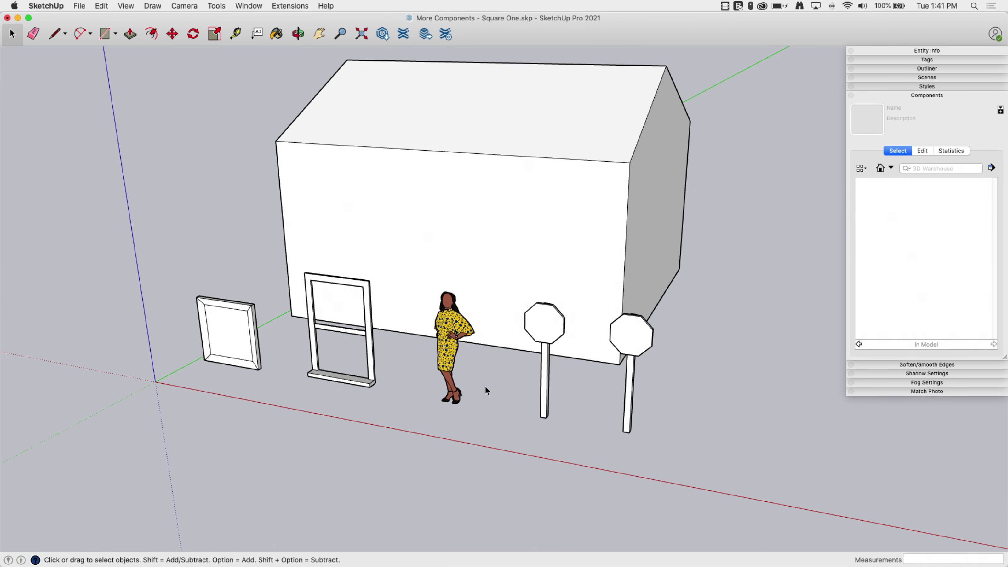
middle_click_drag(485, 386, 418, 400)
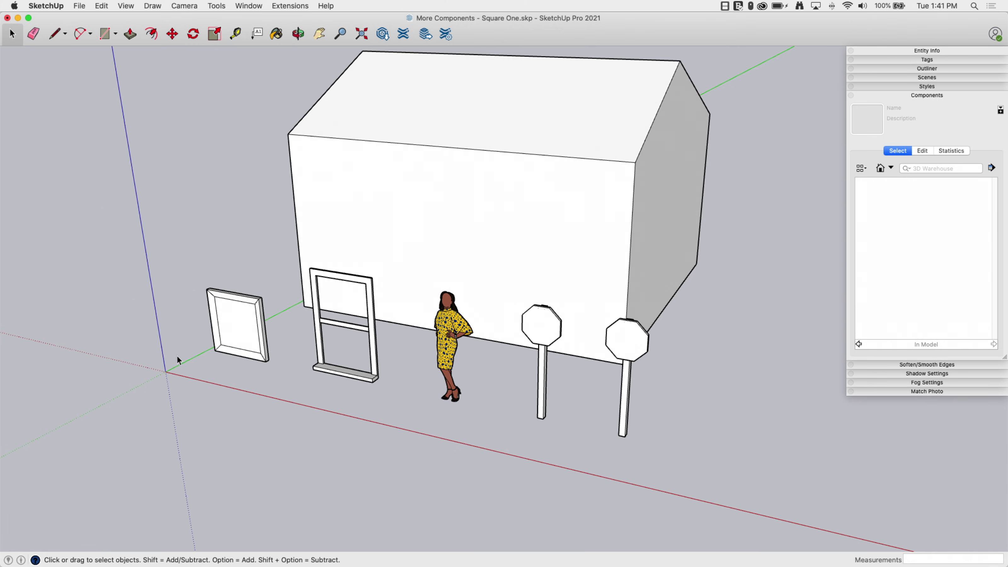
scroll(169, 326, "up", 5)
scroll(221, 321, "up", 3)
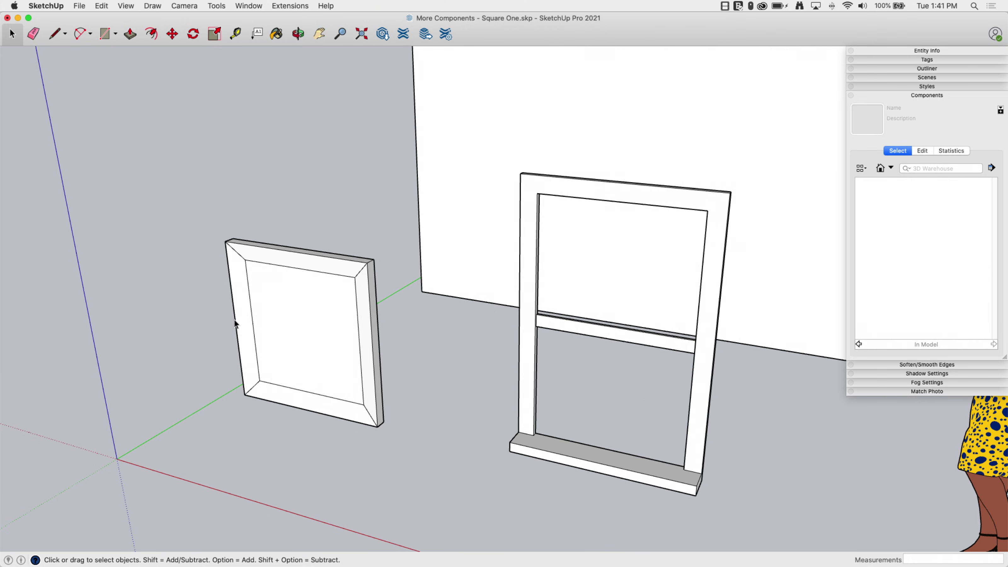
middle_click_drag(237, 321, 218, 477)
scroll(258, 399, "up", 4)
scroll(258, 399, "down", 4)
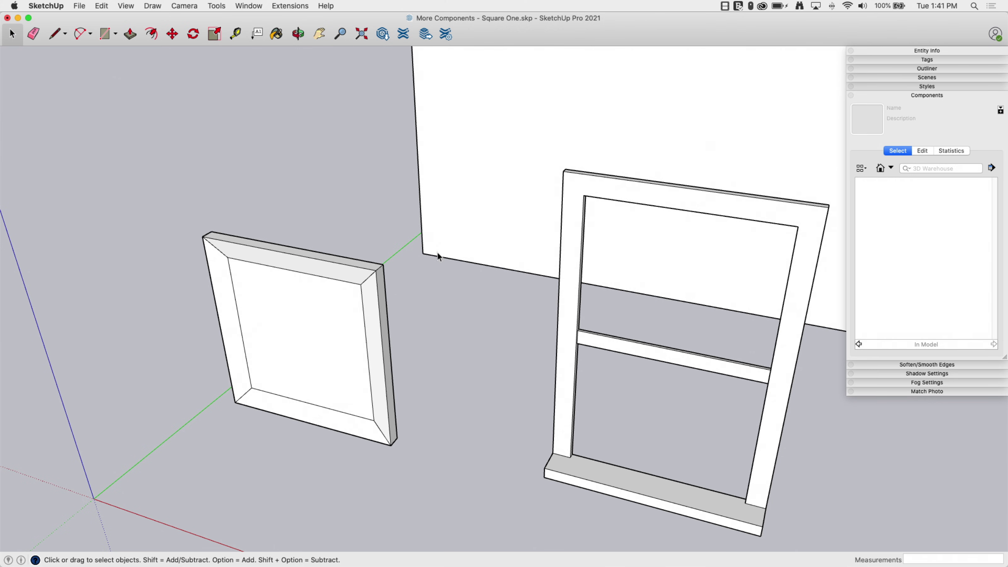
middle_click_drag(665, 391, 626, 258)
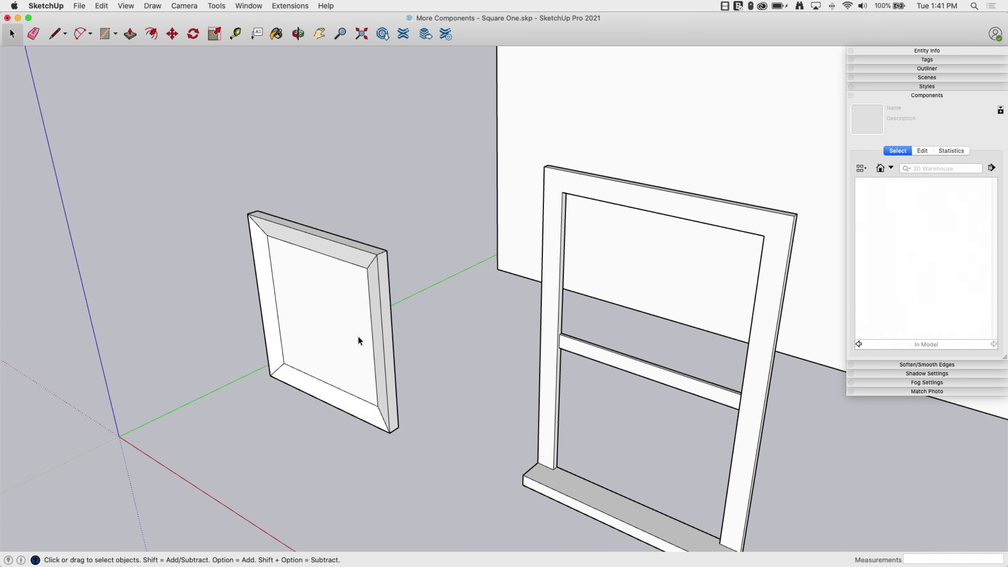
middle_click_drag(272, 315, 306, 280)
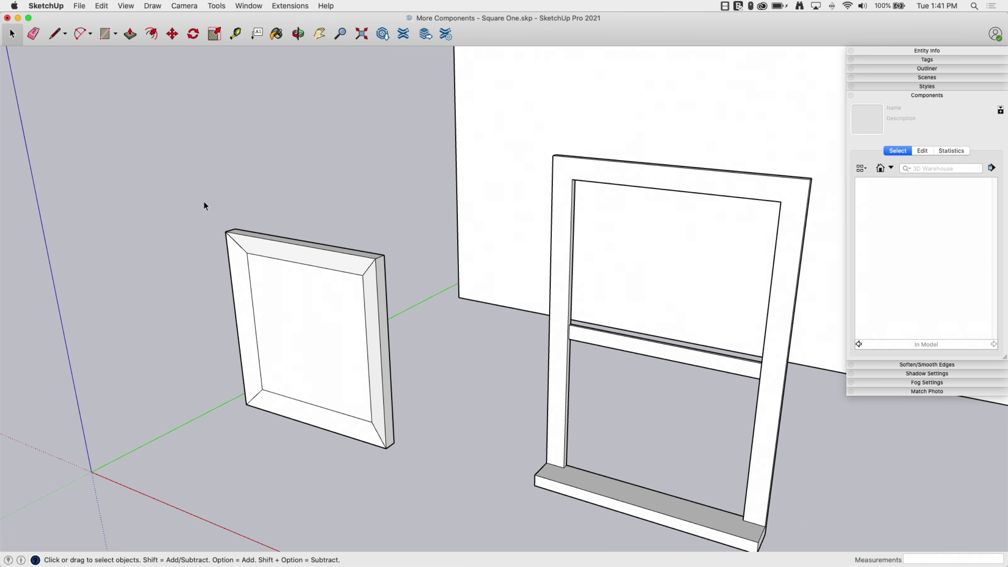
Step: Select all the picture frame's connected geometry and bring up its context menu
left_click_drag(184, 192, 416, 477)
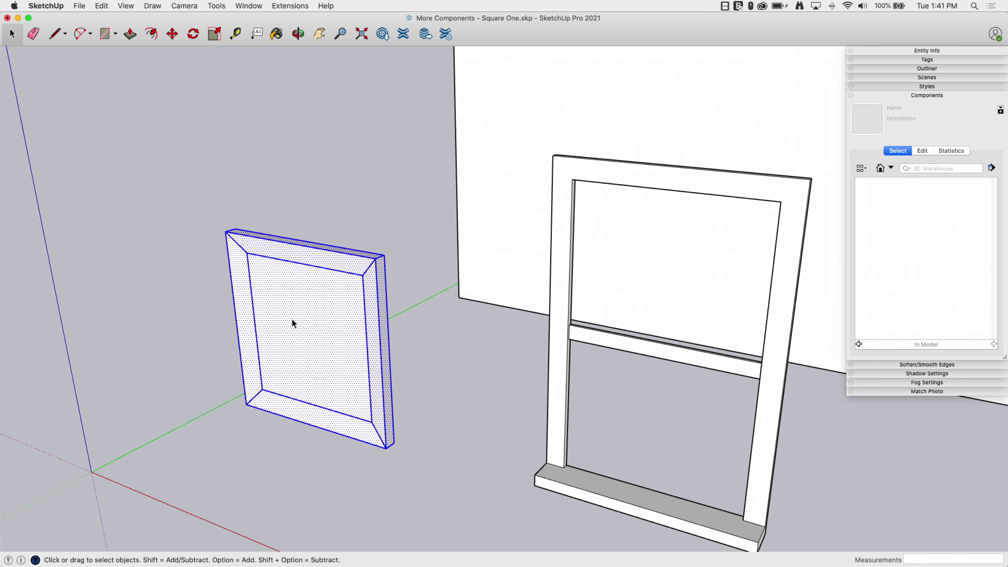
left_click(289, 301)
triple_click(285, 294)
right_click(283, 297)
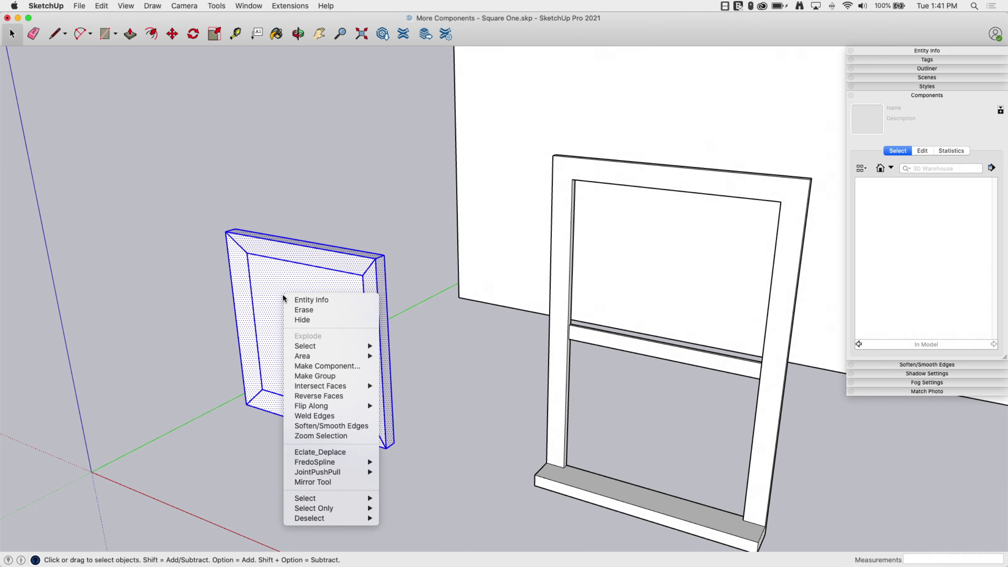
Step: Start Make Component for the frame, renaming Component#1 to 'Picture Frame' in Definition
left_click(347, 368)
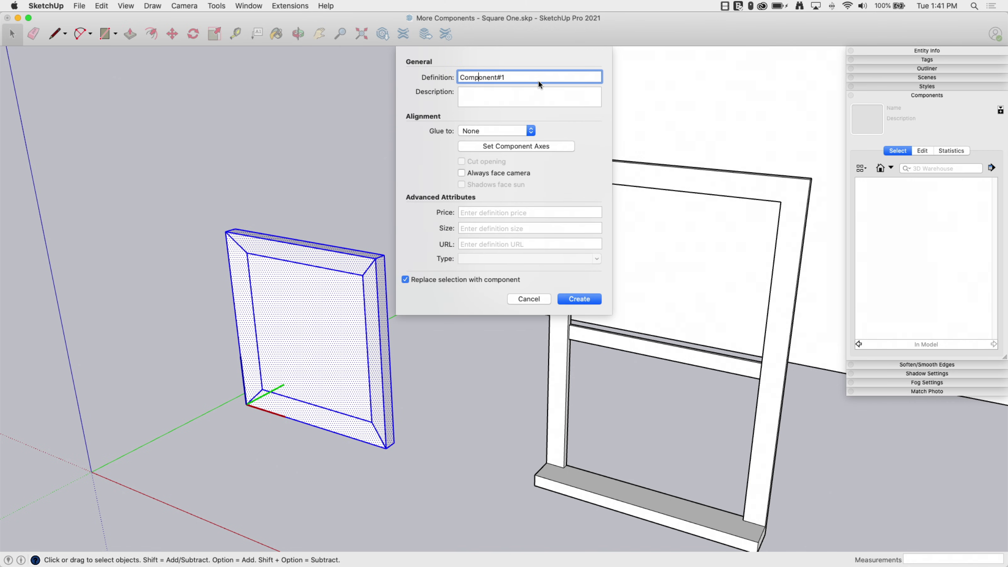
triple_click(500, 77)
type("Pictur")
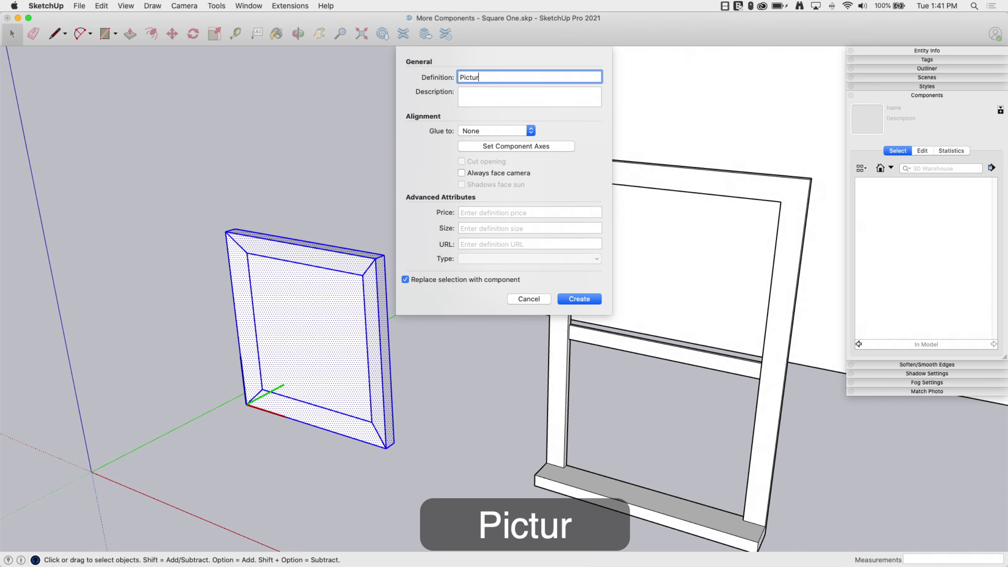
type("e Frame")
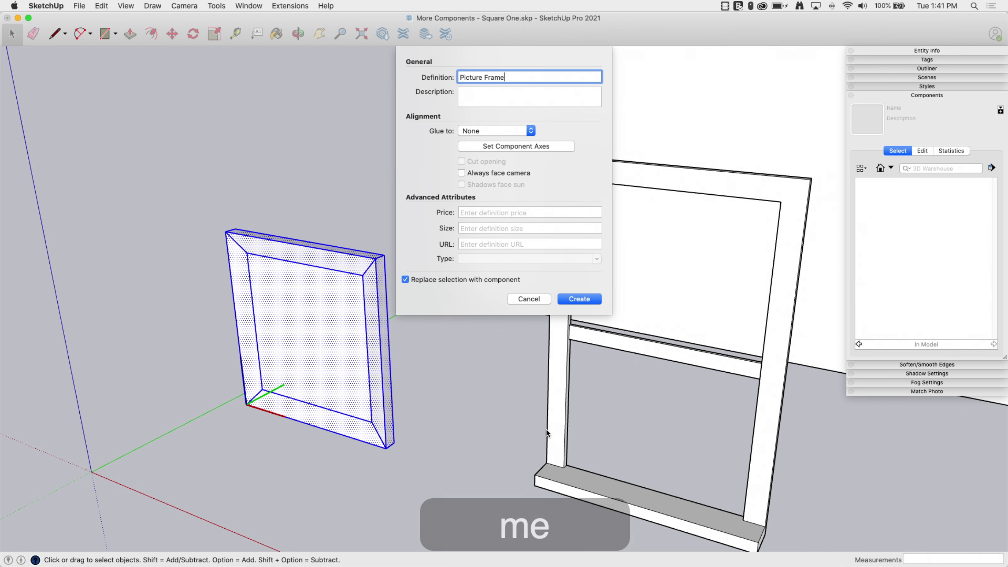
left_click(469, 94)
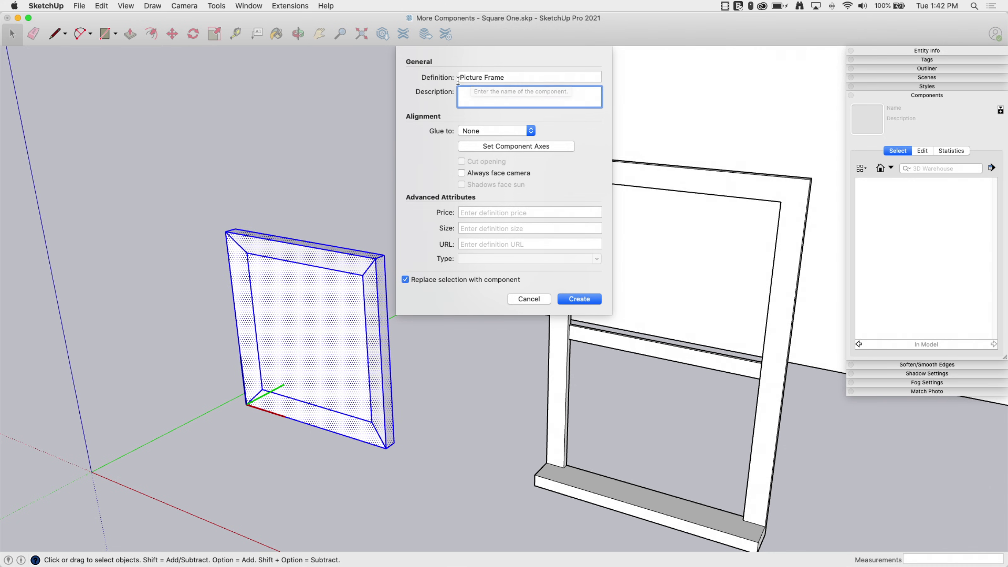
mouse_move(456, 77)
left_mouse_down()
mouse_move(528, 77)
mouse_move(462, 78)
left_mouse_up()
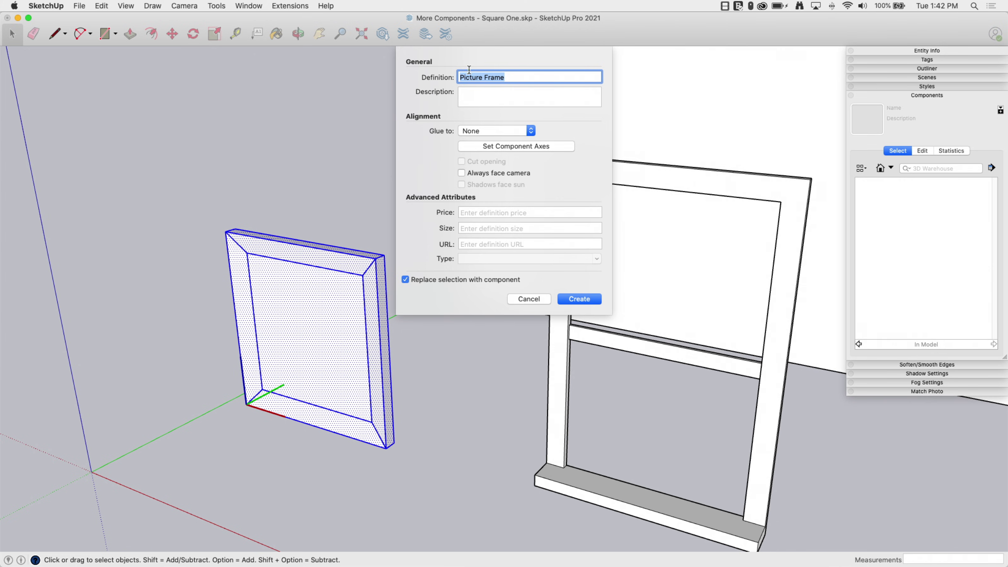
left_click(463, 93)
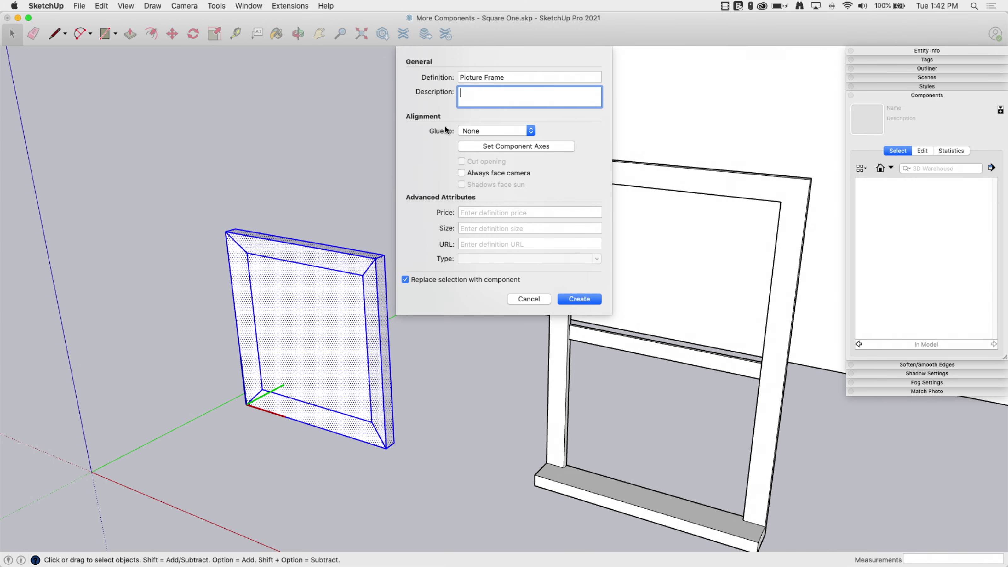
left_click(460, 244)
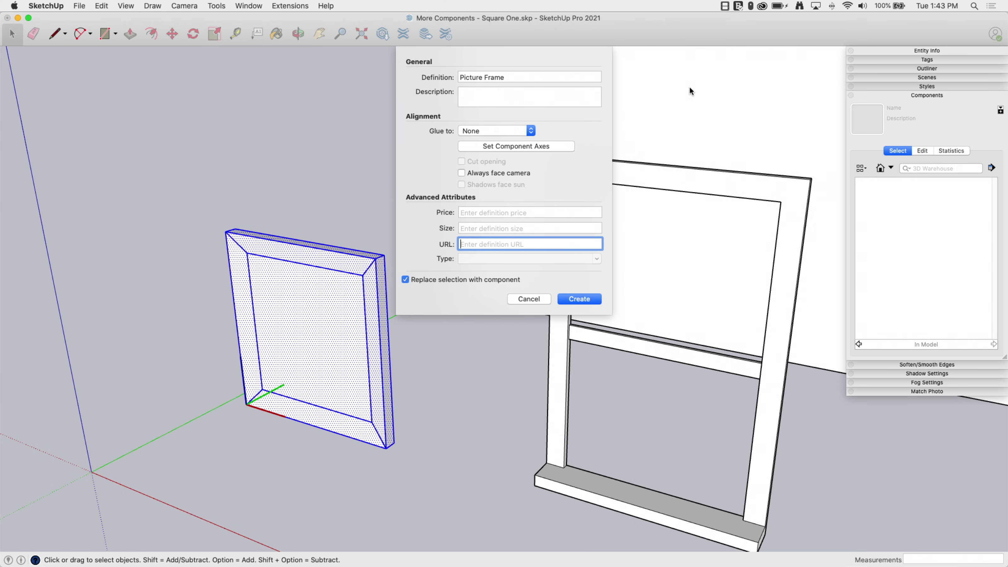
left_click(501, 131)
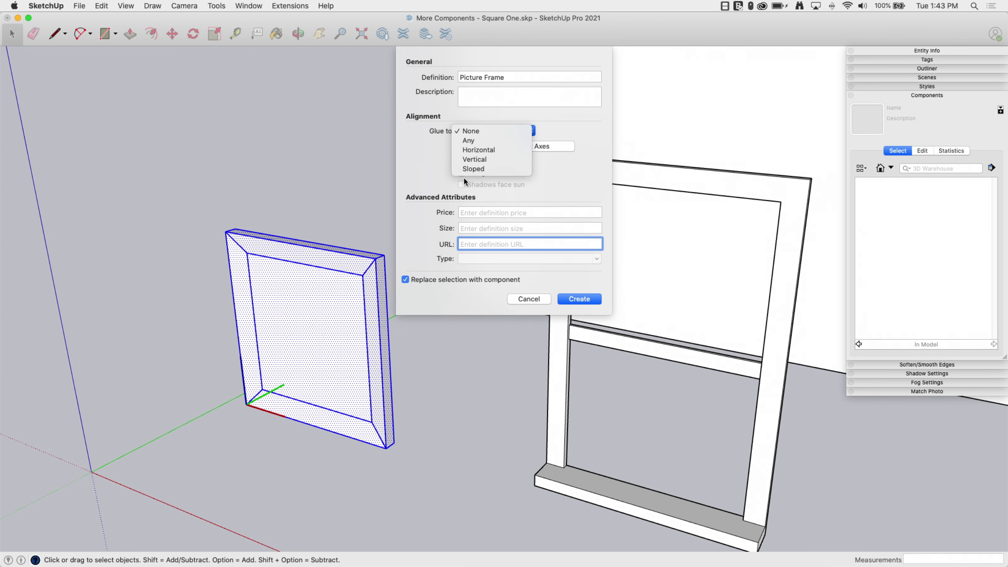
left_click(486, 140)
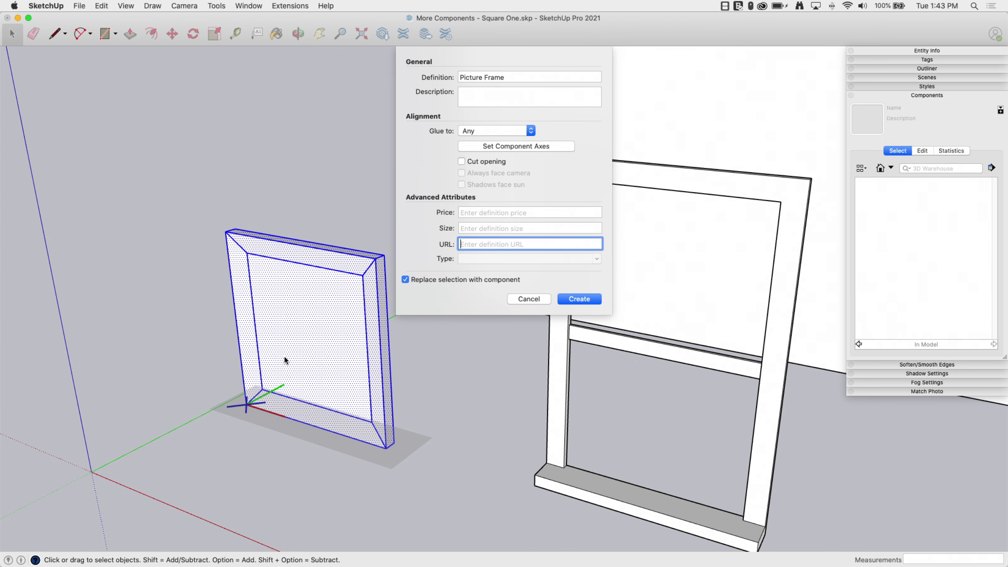
left_click(492, 136)
left_click(476, 119)
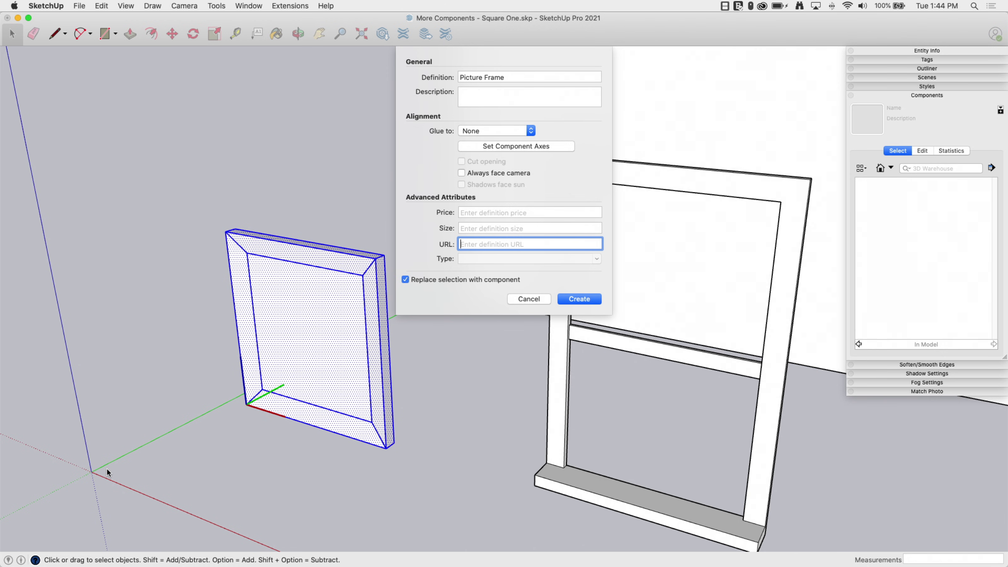
Step: Set the component axes with the origin at the frame's bottom-right corner
left_click(513, 146)
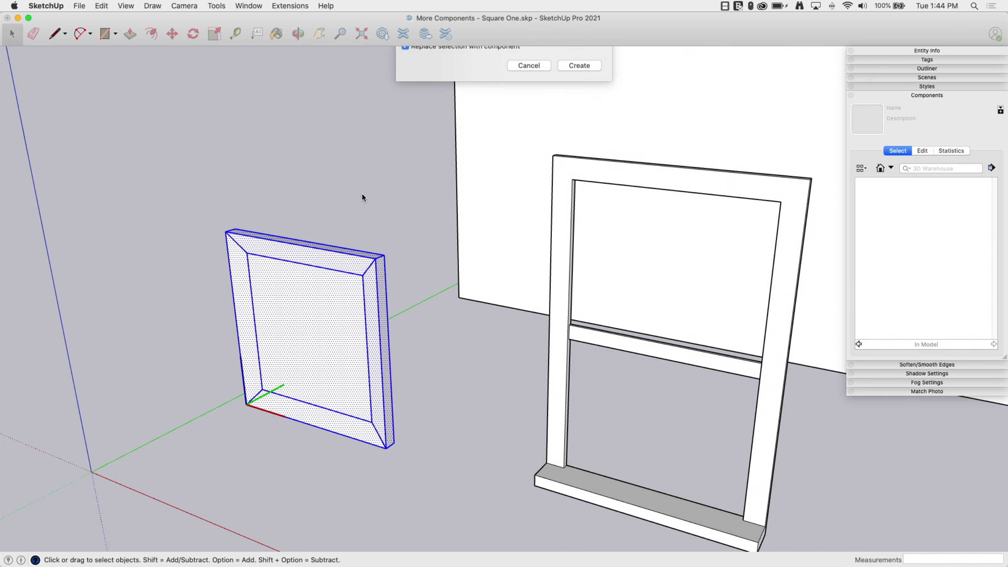
left_click(387, 449)
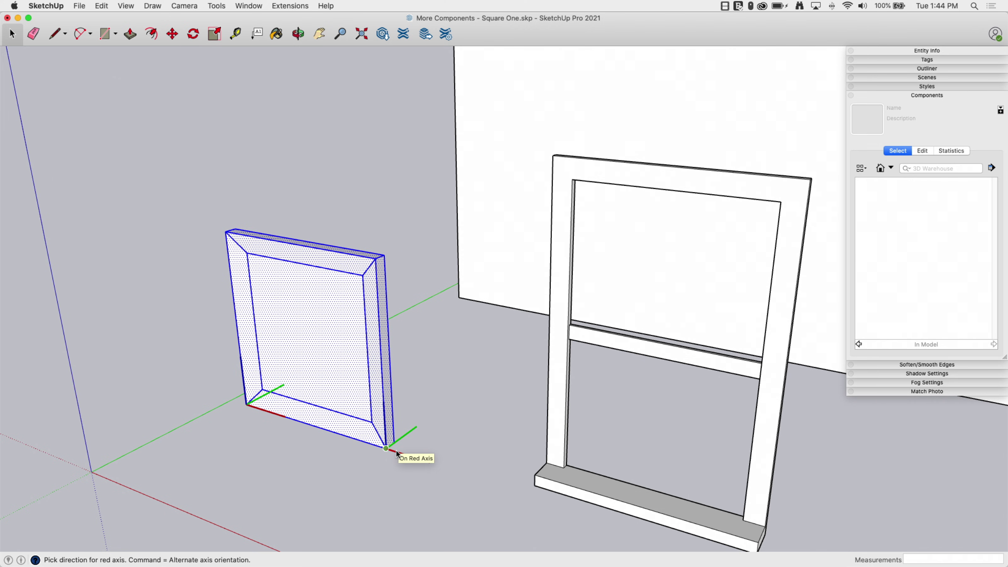
left_click(396, 451)
left_click(396, 445)
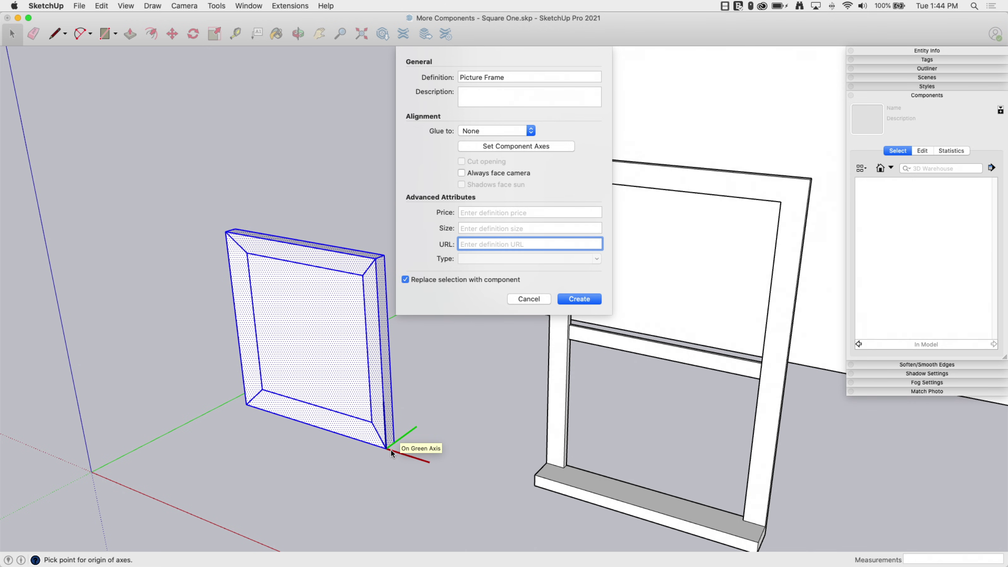
Step: Set the Picture Frame's Glue to option to Any
left_click(462, 134)
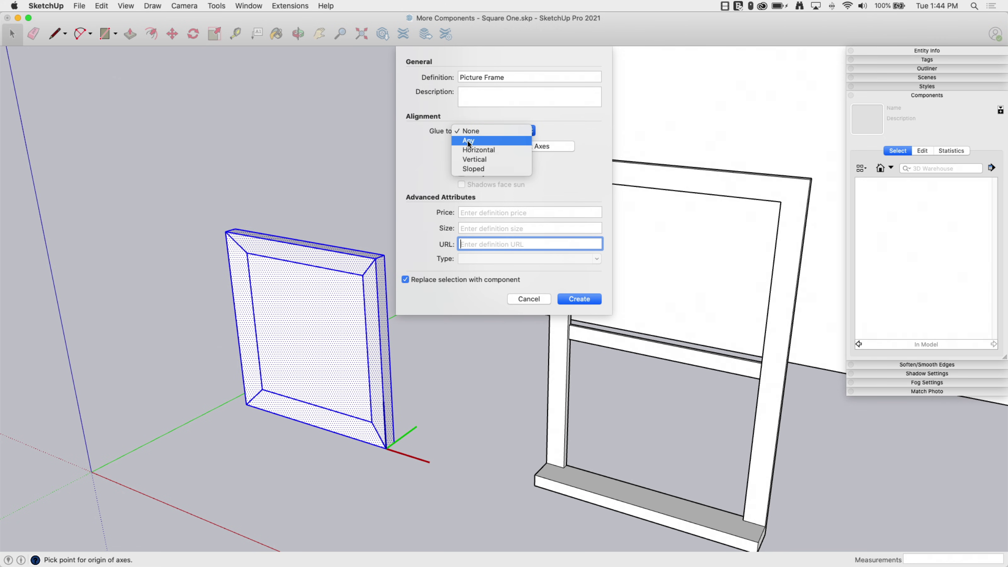
left_click(469, 142)
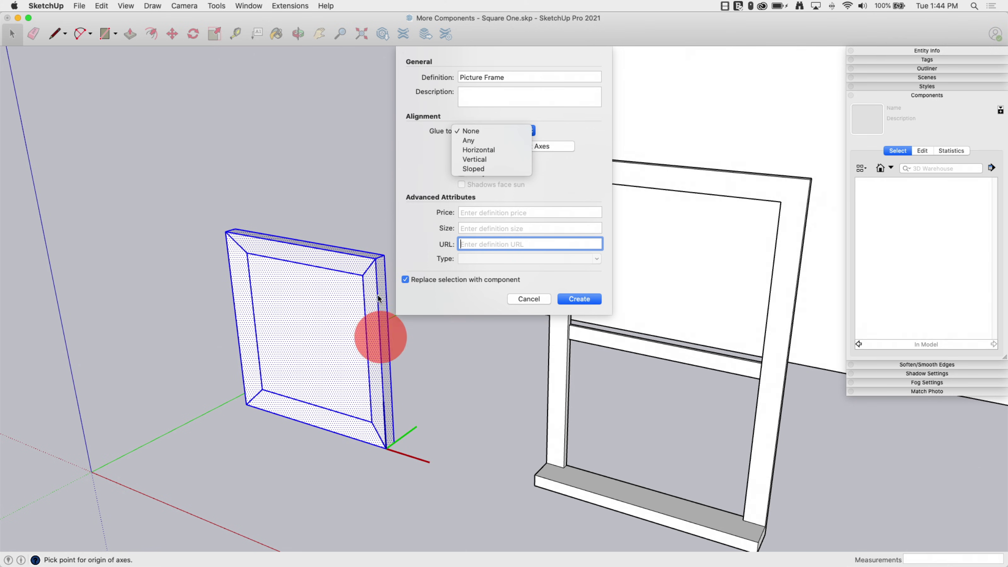
left_click(474, 141)
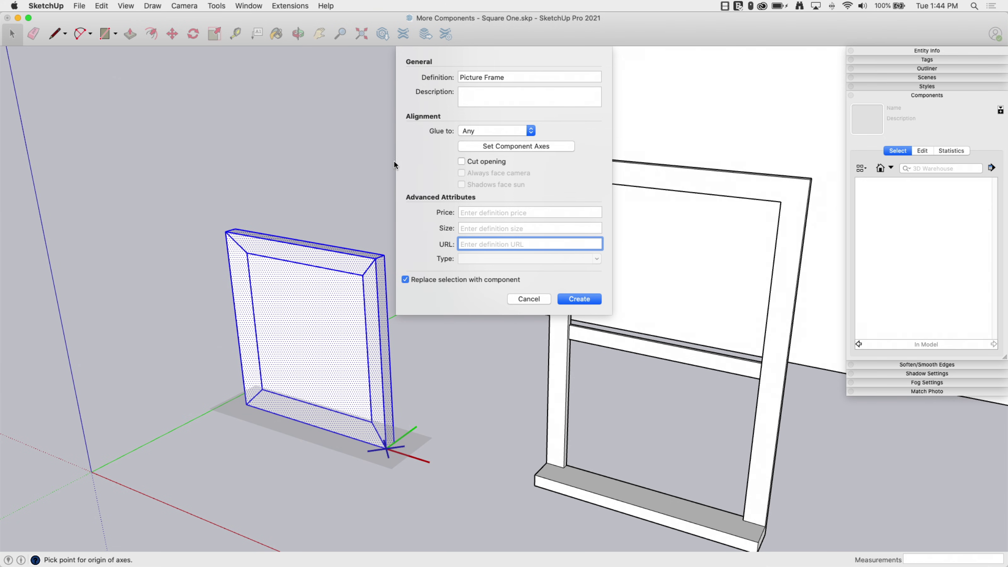
Step: Create the Picture Frame component
left_click(580, 300)
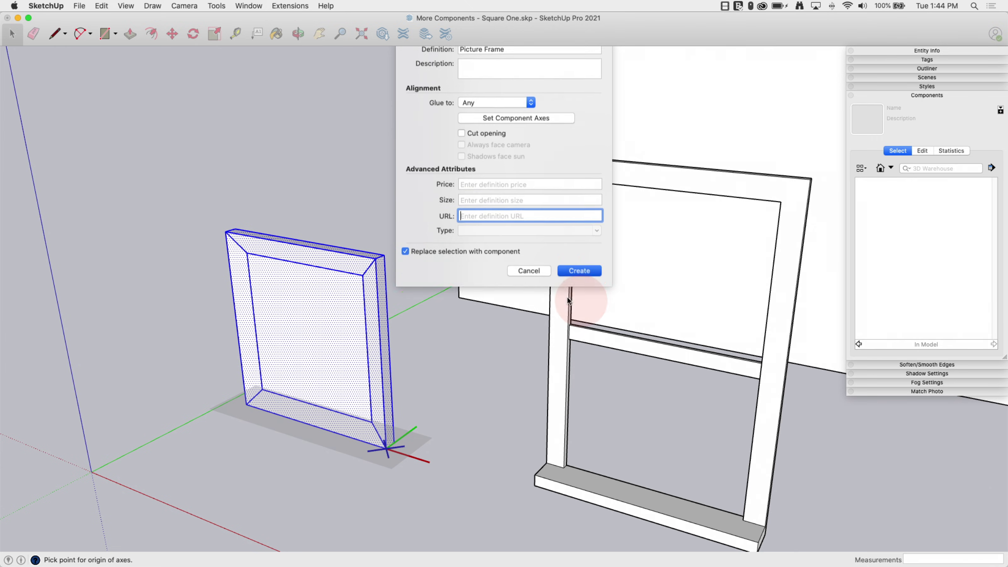
scroll(109, 408, "down", 5)
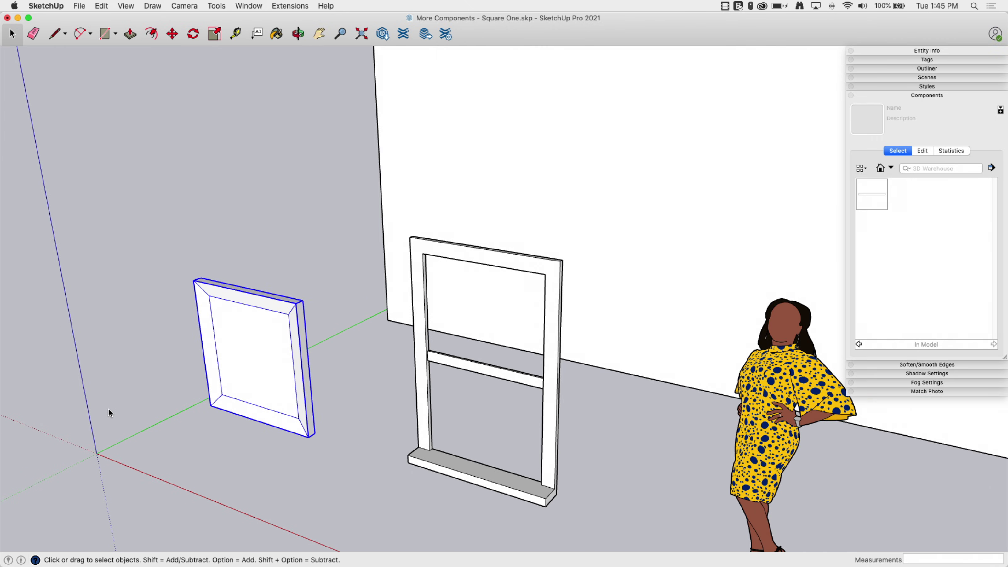
scroll(130, 362, "up", 1)
scroll(131, 363, "down", 2)
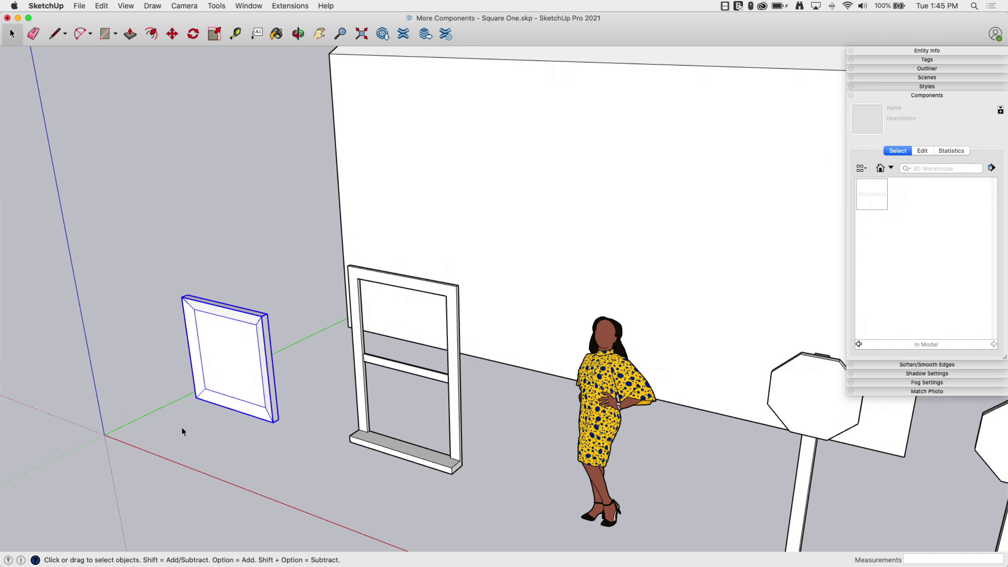
Step: Drag a Picture Frame copy from the Components panel onto the back wall
middle_click_drag(244, 438, 385, 358)
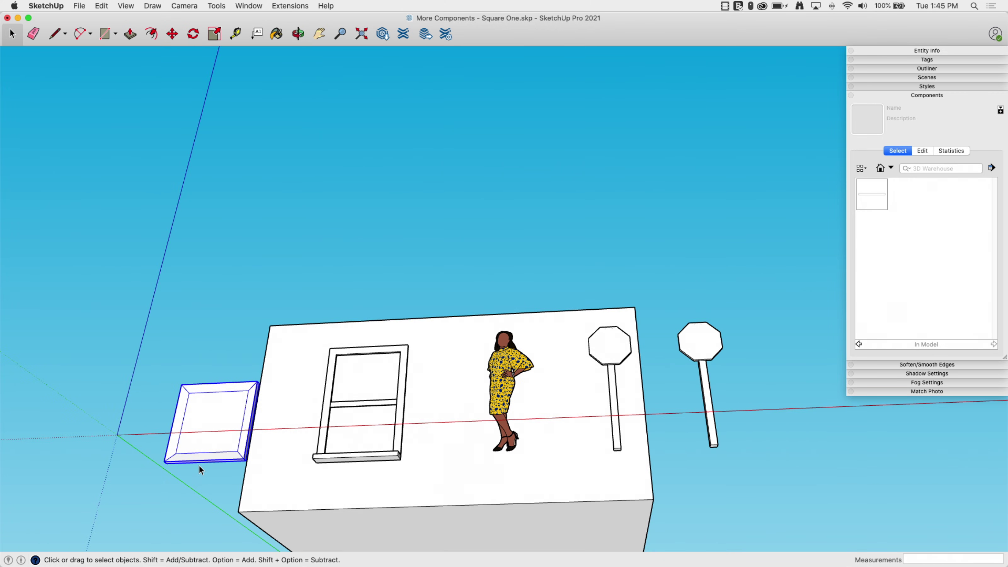
middle_click_drag(210, 422, 287, 454)
middle_click_drag(216, 343, 190, 318)
scroll(171, 319, "up", 5)
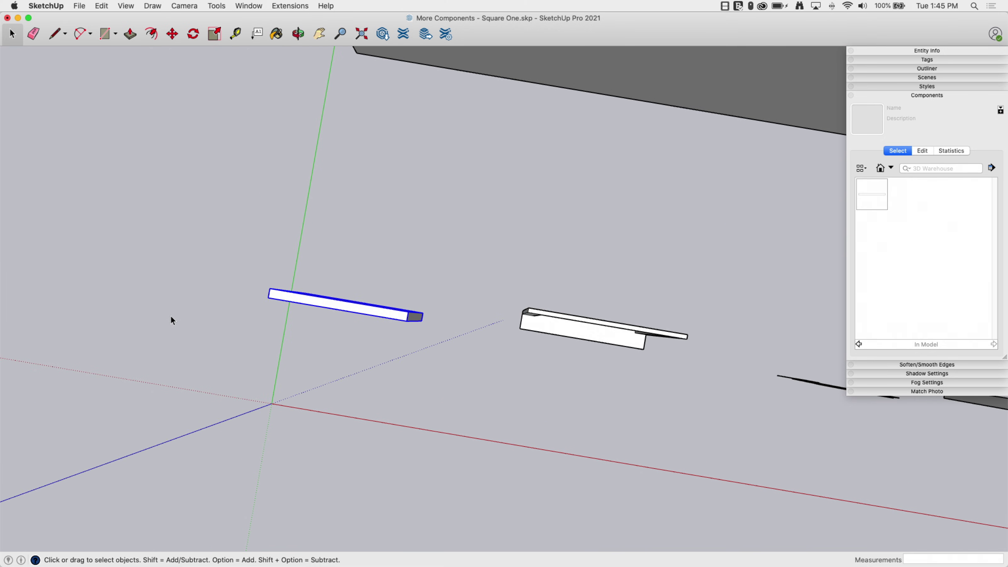
middle_click_drag(290, 373, 548, 376)
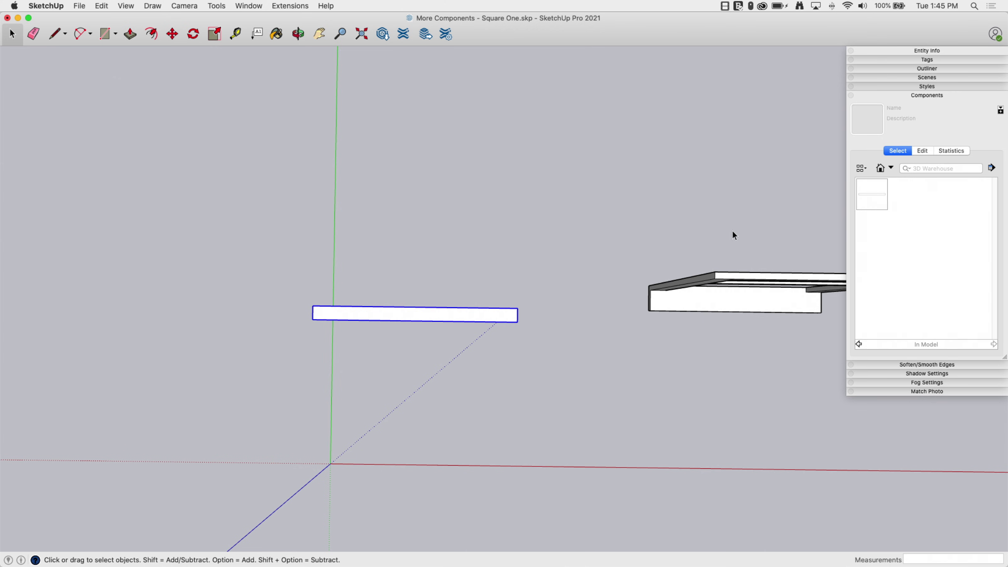
left_click_drag(326, 411, 153, 254)
middle_click_drag(126, 241, 201, 287)
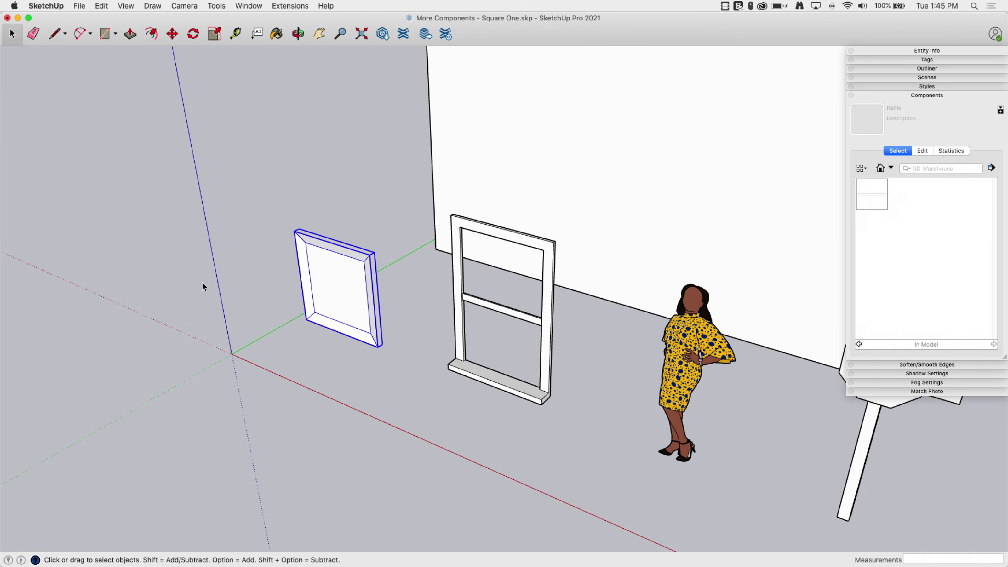
left_click_drag(859, 195, 629, 164)
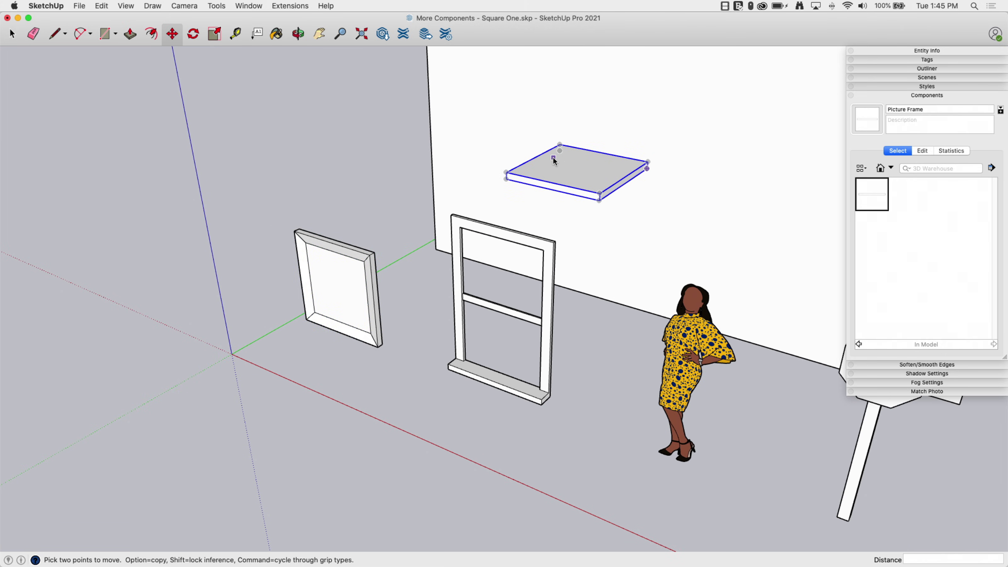
Step: Place Picture Frame copies on the back wall and the right wall
middle_click_drag(551, 157, 468, 246)
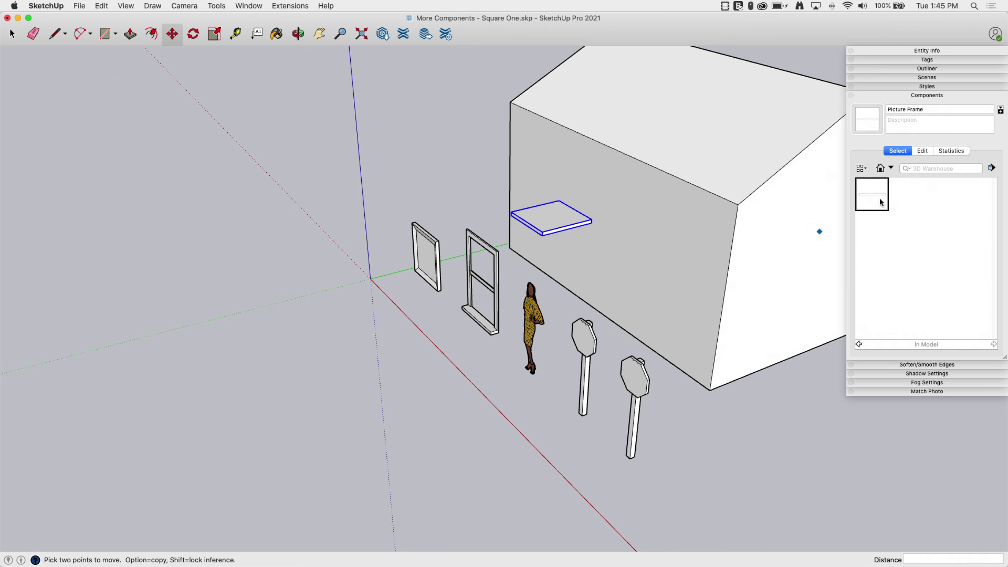
left_click_drag(880, 198, 783, 240)
middle_click_drag(578, 383, 542, 266)
Step: Undo the frame placements and the component creation with Cmd+Z
key("m")
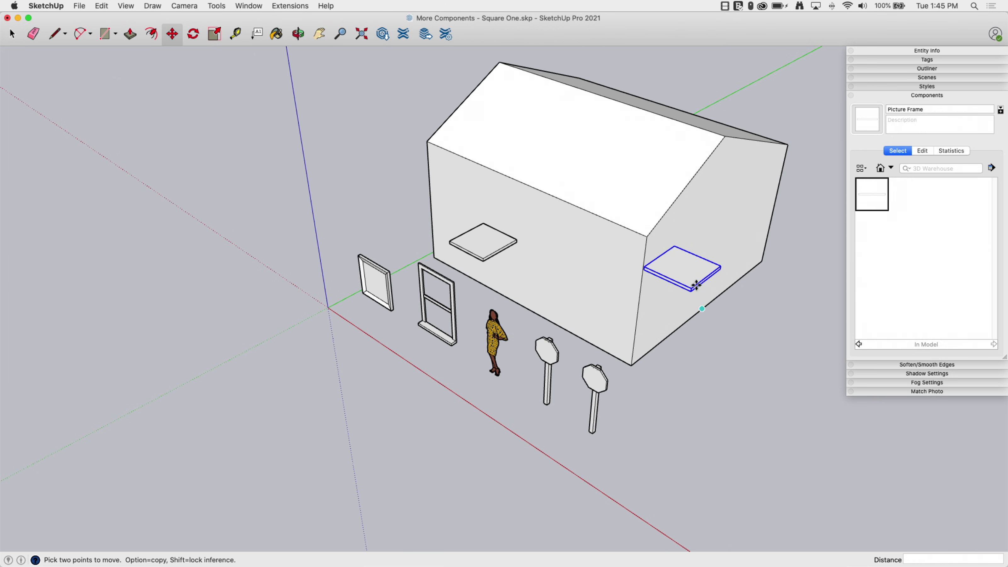
key("super+z")
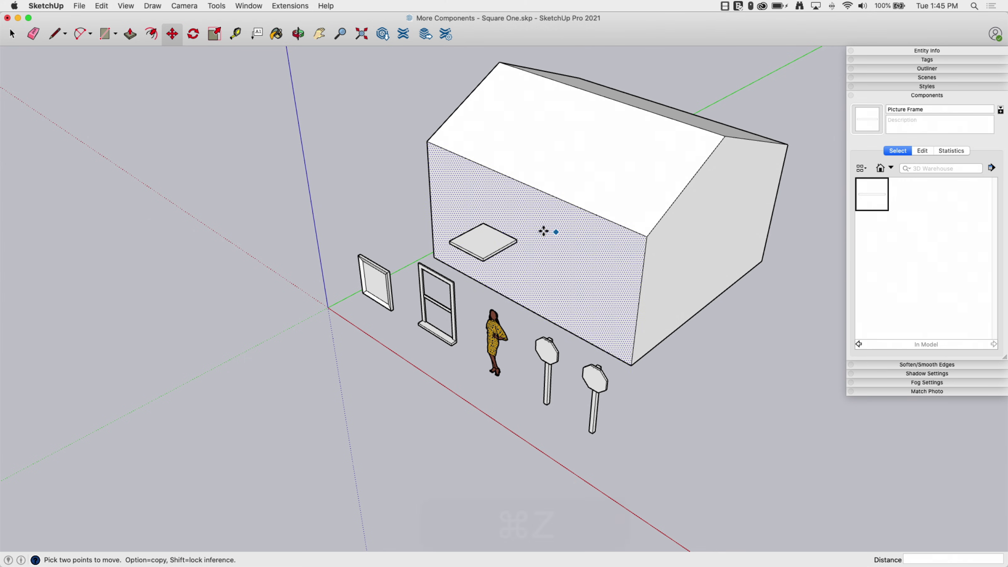
key("super+z")
key("super+z")
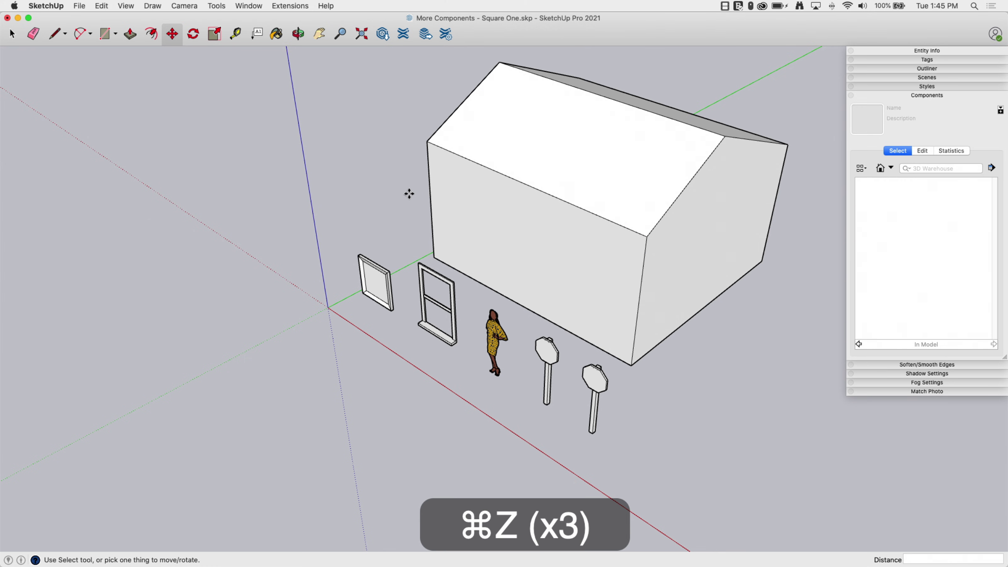
scroll(369, 294, "up", 3)
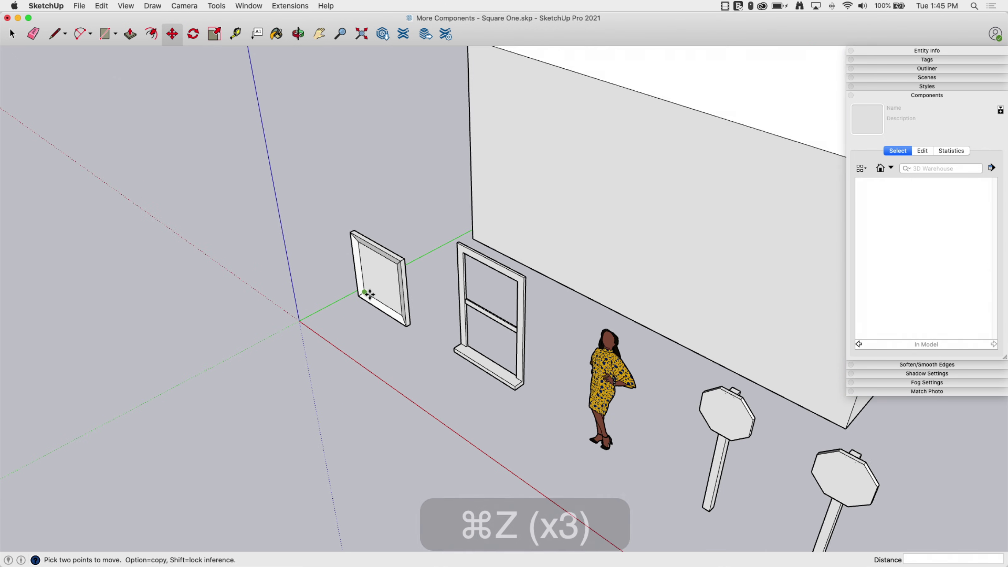
scroll(369, 294, "up", 1)
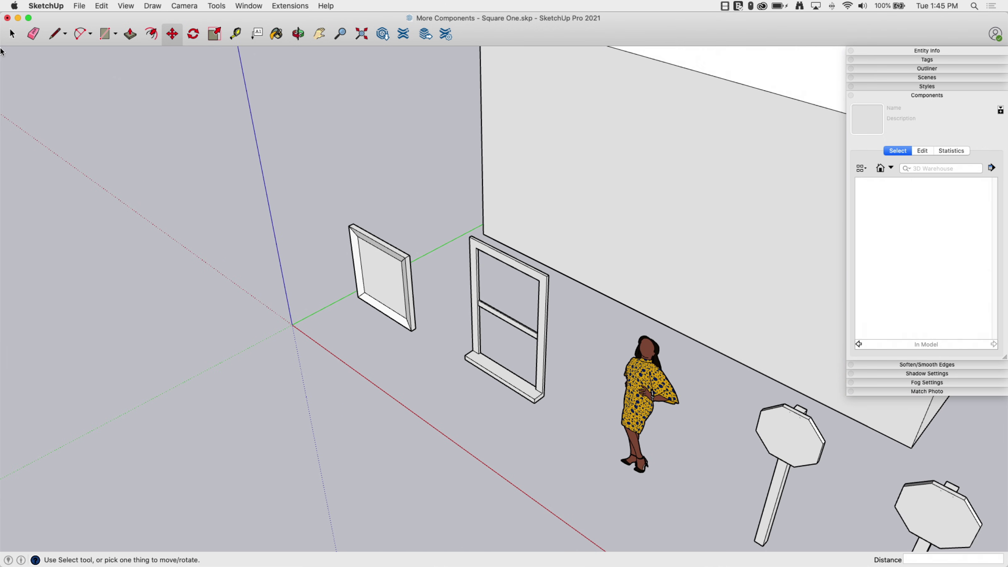
Step: Select the frame and start a component named 'Picture Frame' gluing to Any surface
left_click(12, 34)
left_click_drag(303, 185, 456, 375)
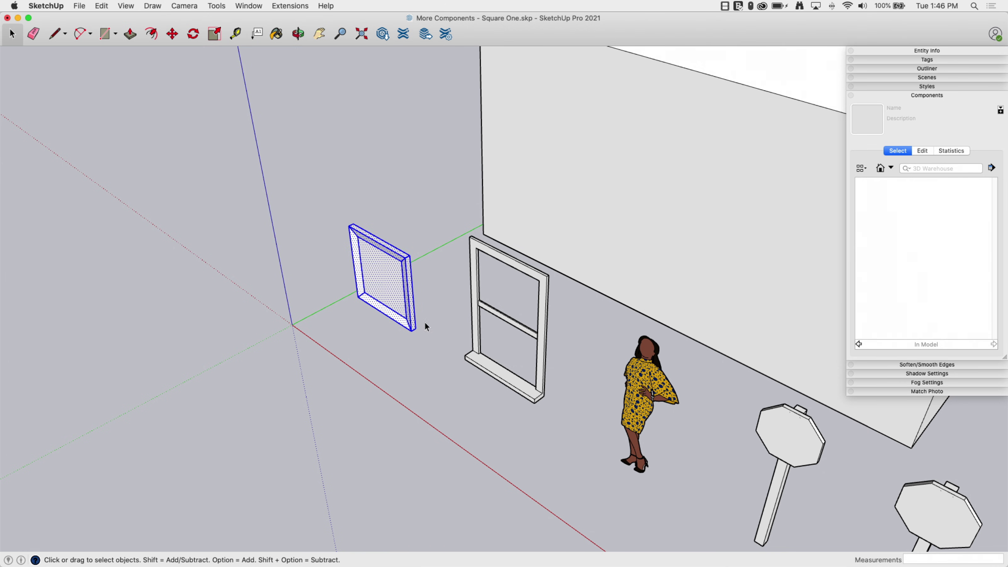
right_click(383, 268)
left_click(417, 345)
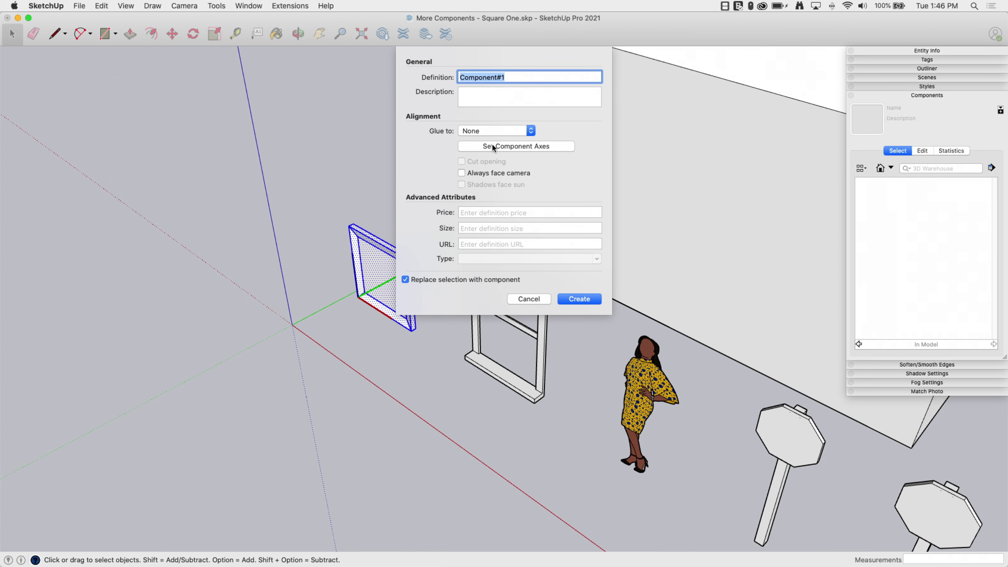
type("Picture")
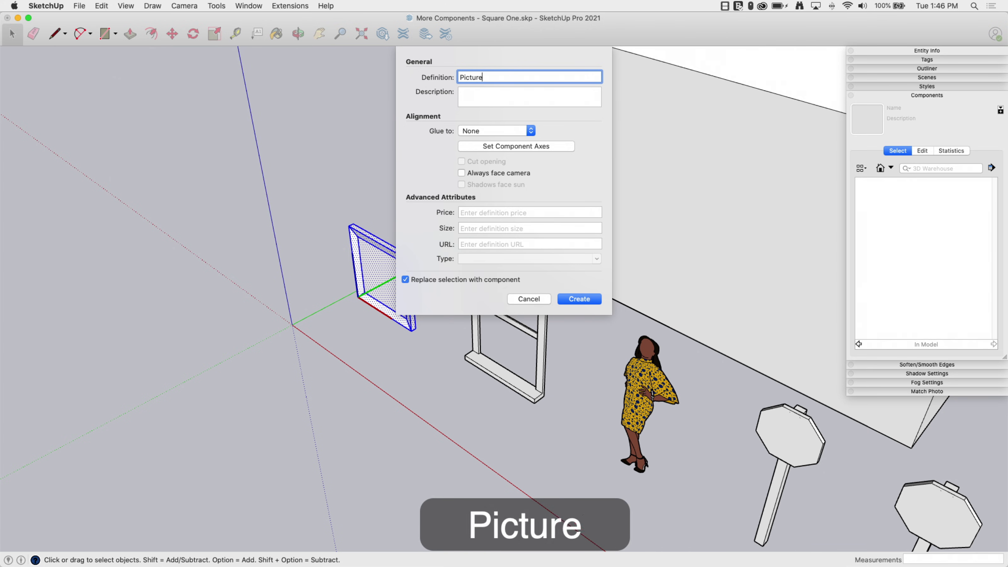
type(" Frame")
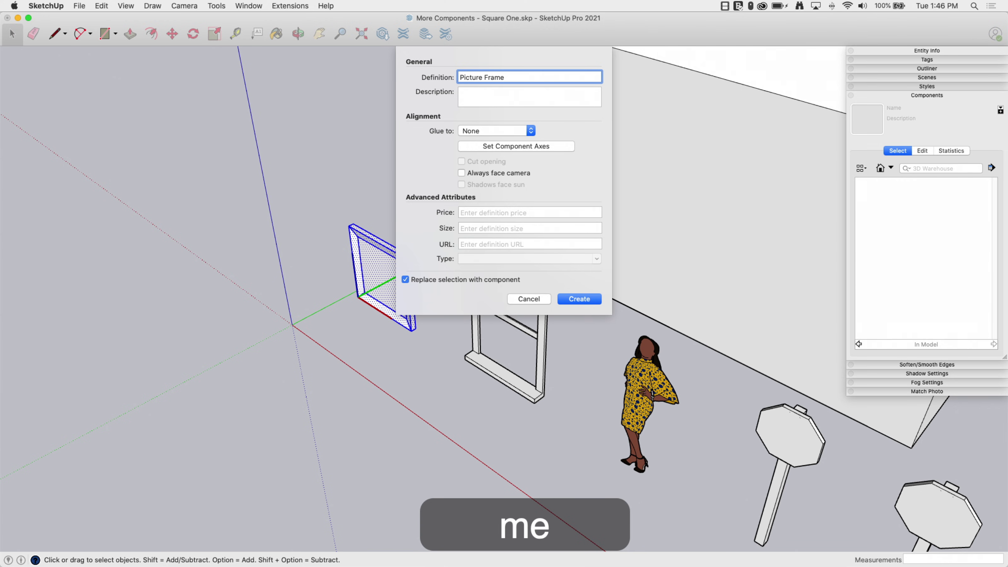
left_click(481, 131)
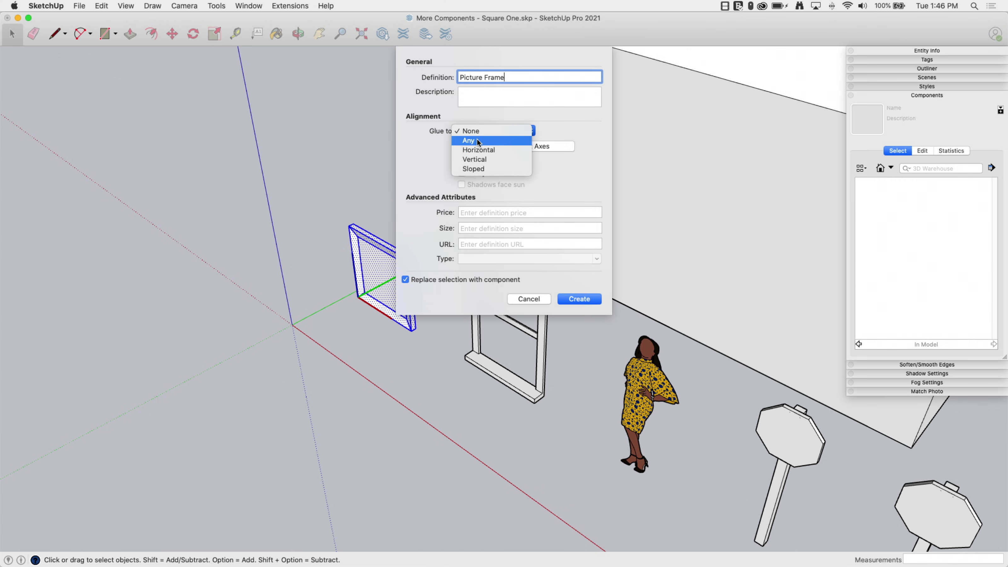
left_click(477, 140)
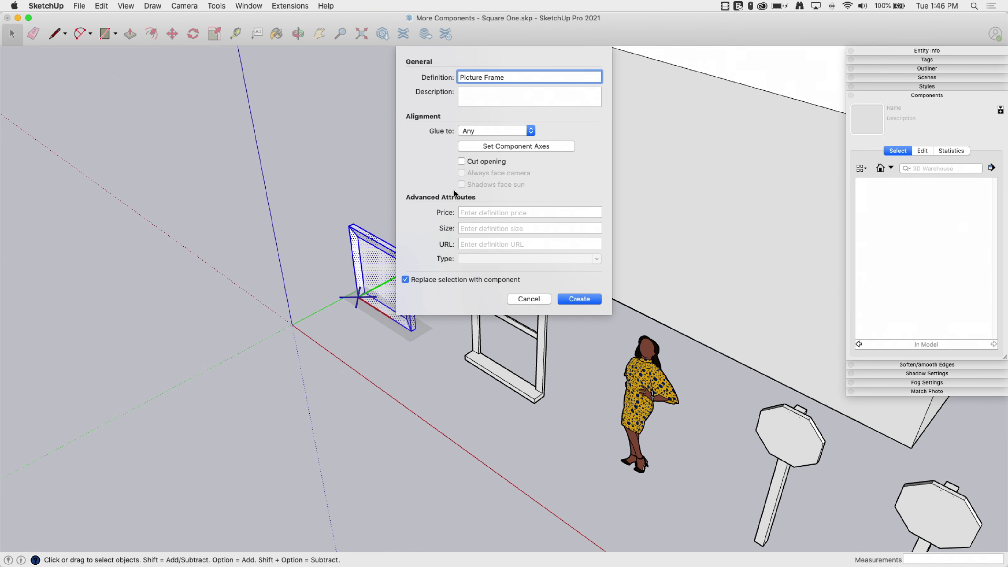
Step: Set the component axes at the frame's bottom corner and create Picture Frame
left_click(511, 146)
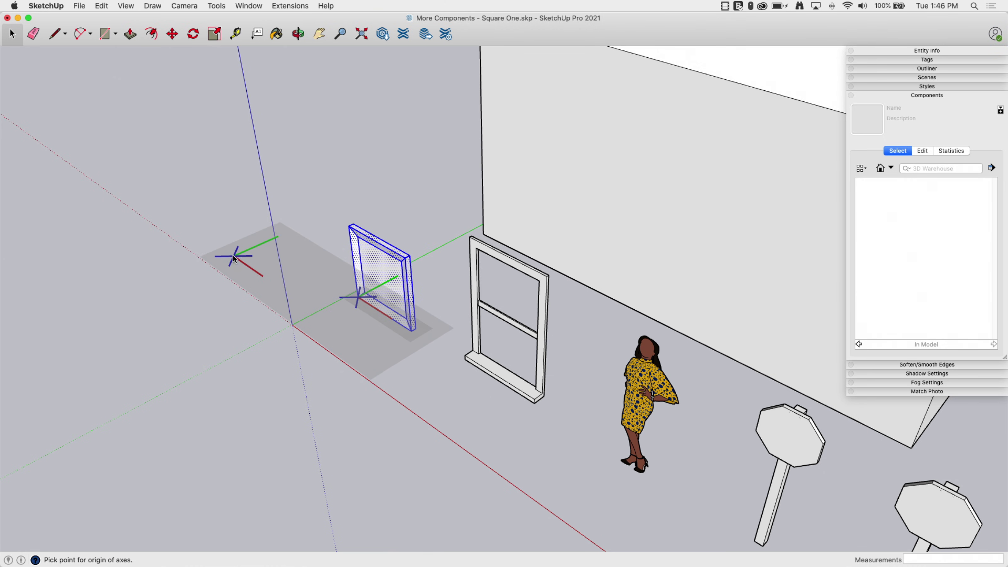
middle_click_drag(233, 254, 447, 456)
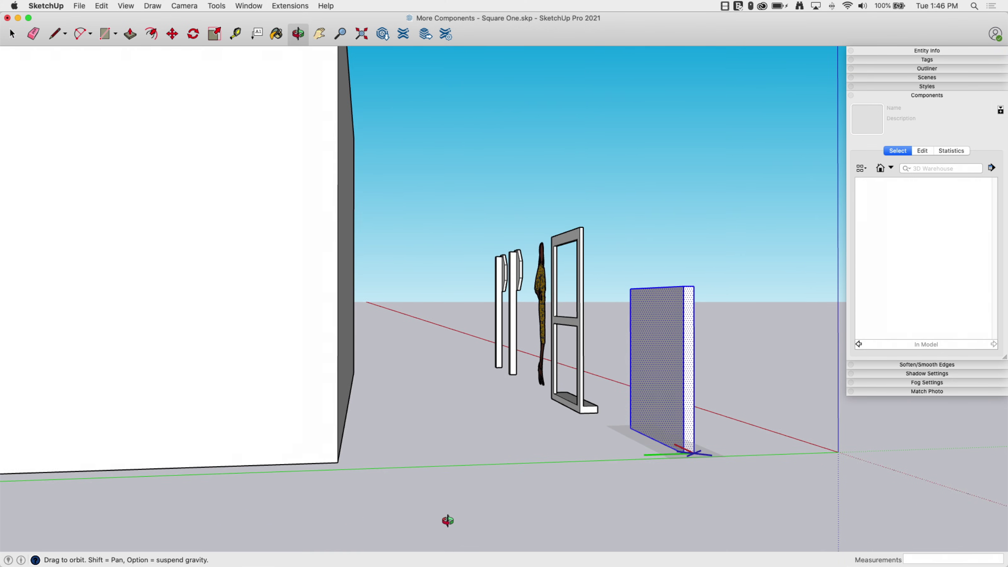
middle_click_drag(553, 386, 472, 401)
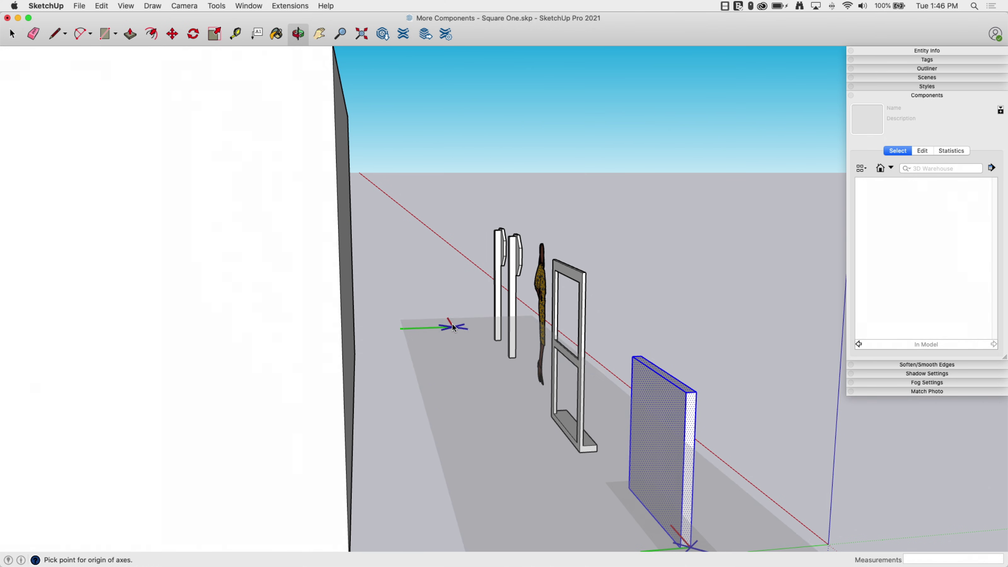
middle_click_drag(450, 329, 403, 215)
middle_click_drag(565, 488, 608, 476)
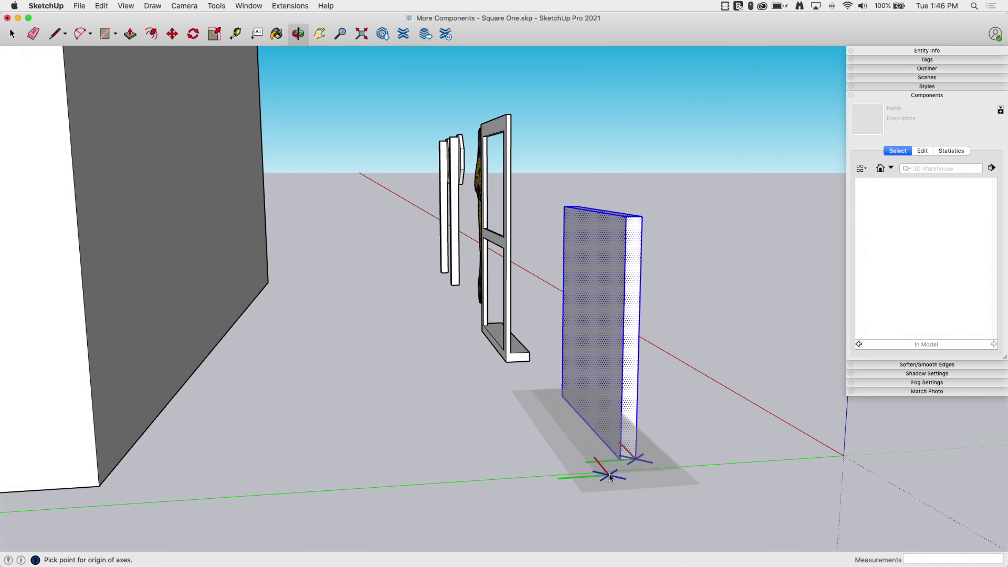
scroll(610, 478, "up", 3)
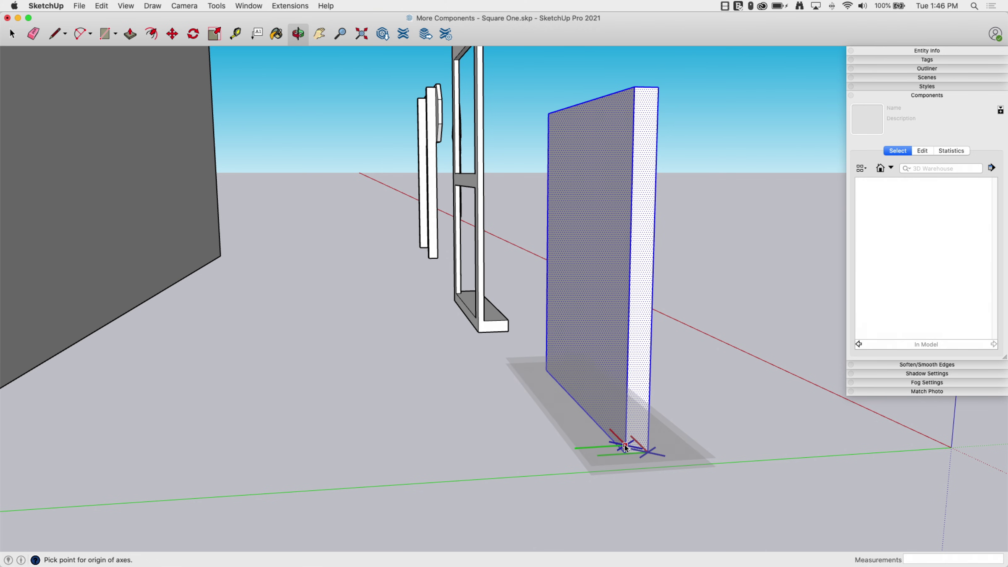
left_click(626, 453)
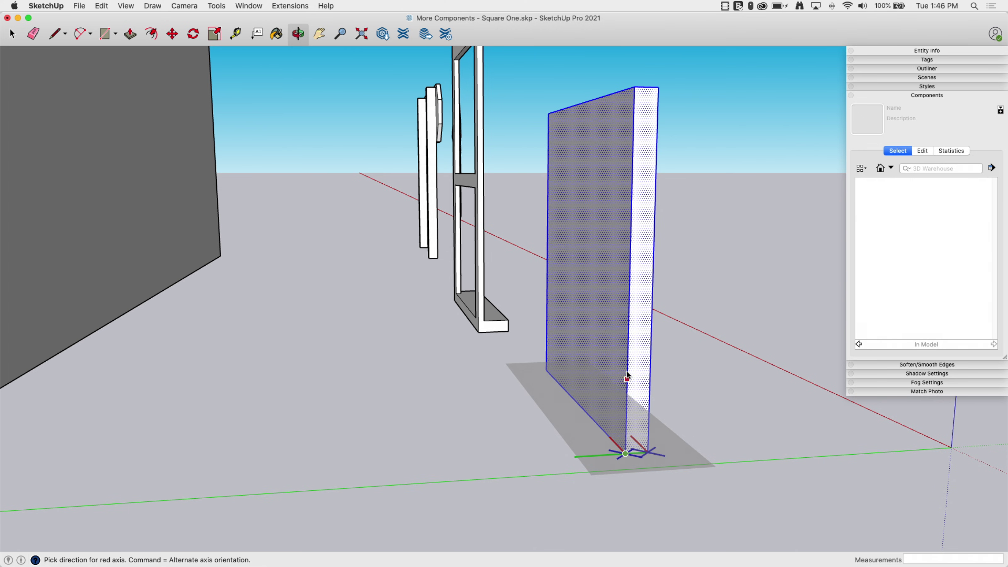
left_click(628, 336)
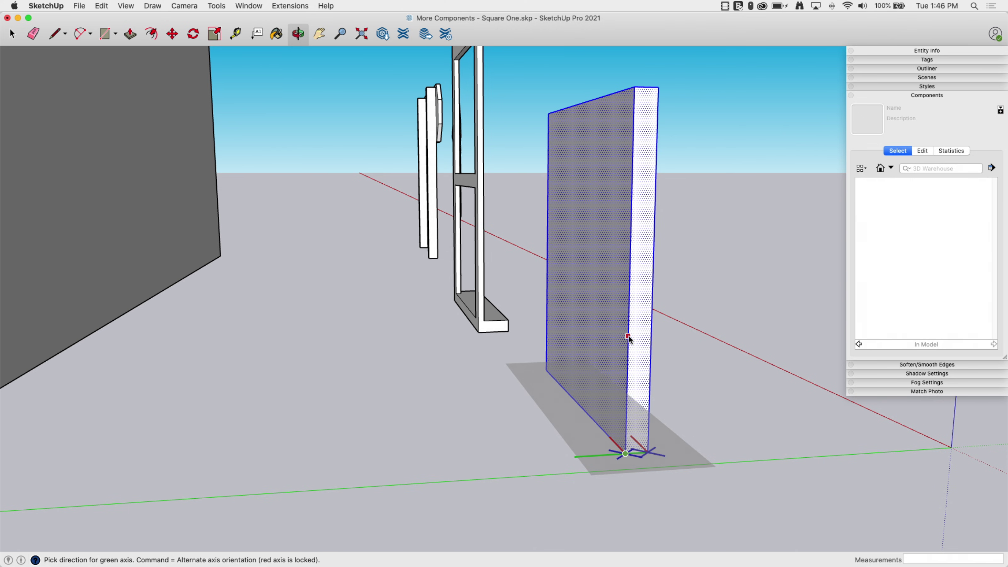
left_click(575, 399)
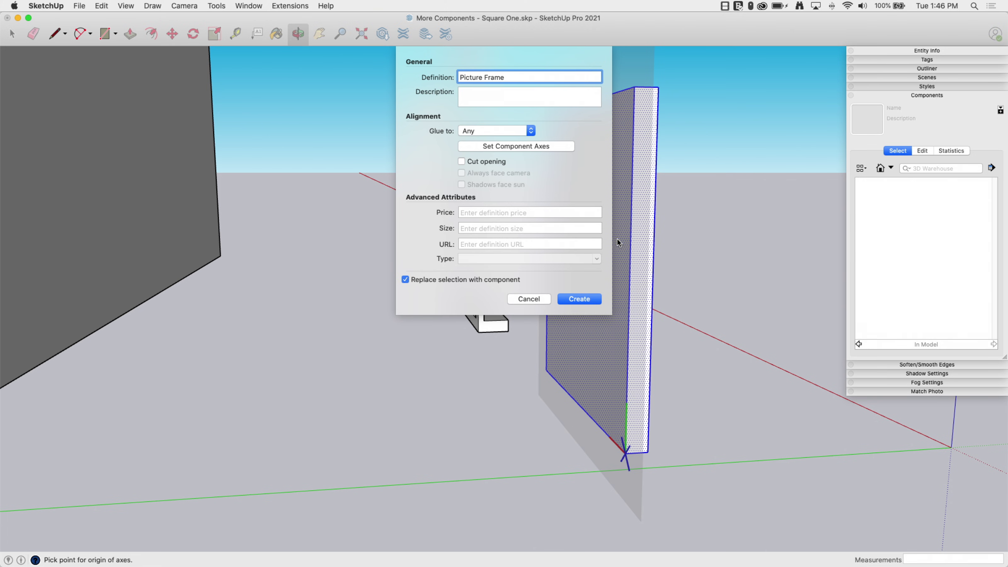
left_click(572, 301)
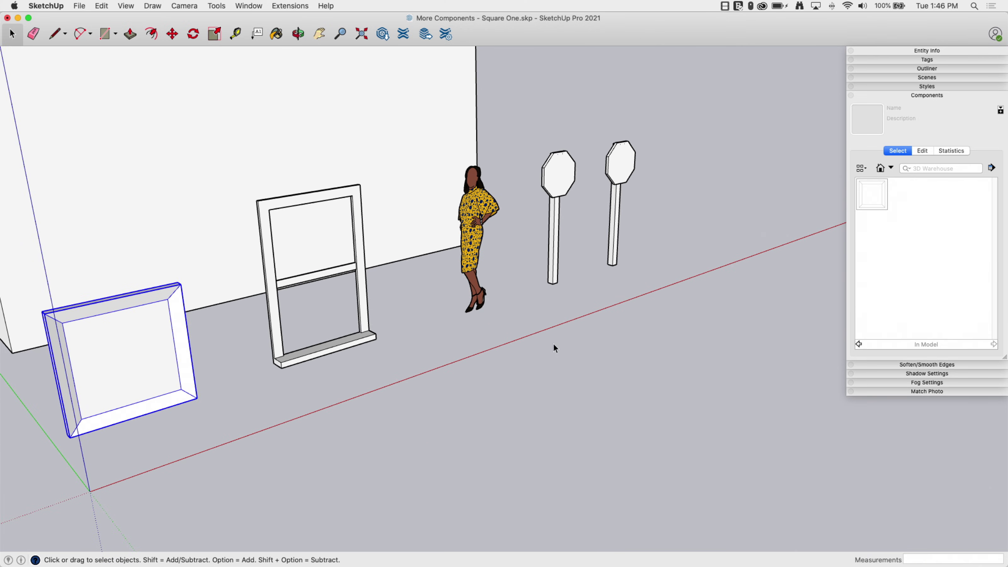
Step: Drag a Picture Frame copy from In Model so it glues flat onto the roof slope
middle_click_drag(554, 348, 516, 277)
scroll(248, 491, "down", 3)
left_click_drag(871, 194, 492, 156)
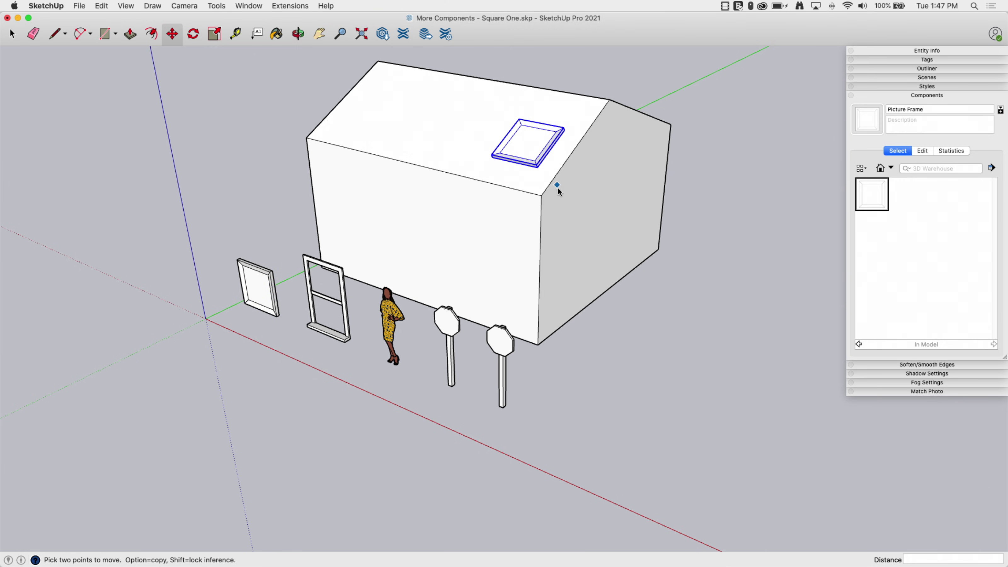
middle_click_drag(558, 187, 542, 222)
middle_click_drag(578, 146, 596, 171)
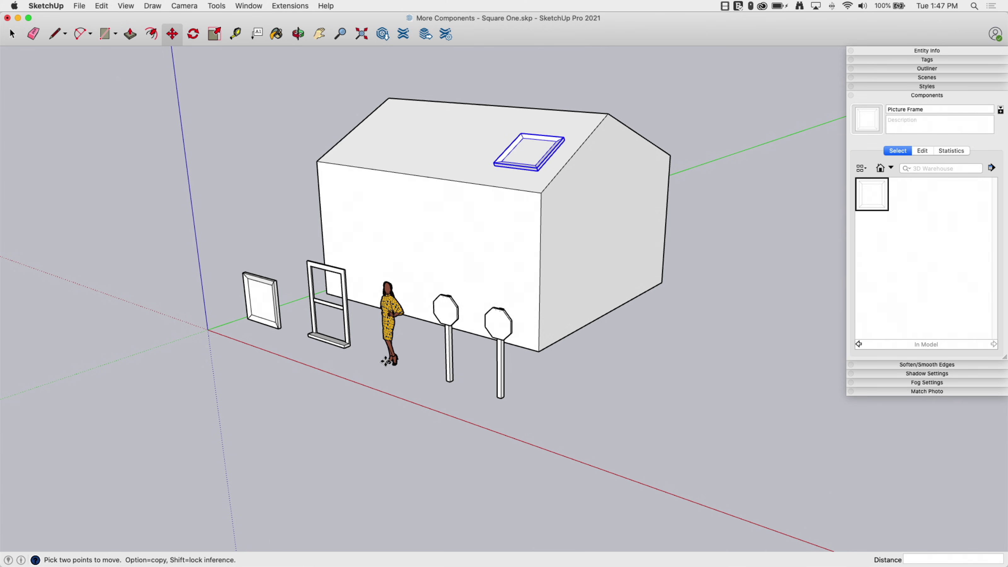
scroll(261, 360, "up", 5)
scroll(345, 311, "up", 3)
middle_click_drag(345, 310, 353, 341)
Step: Select the window geometry and start a component named 'Window' gluing to Vertical
left_click(11, 35)
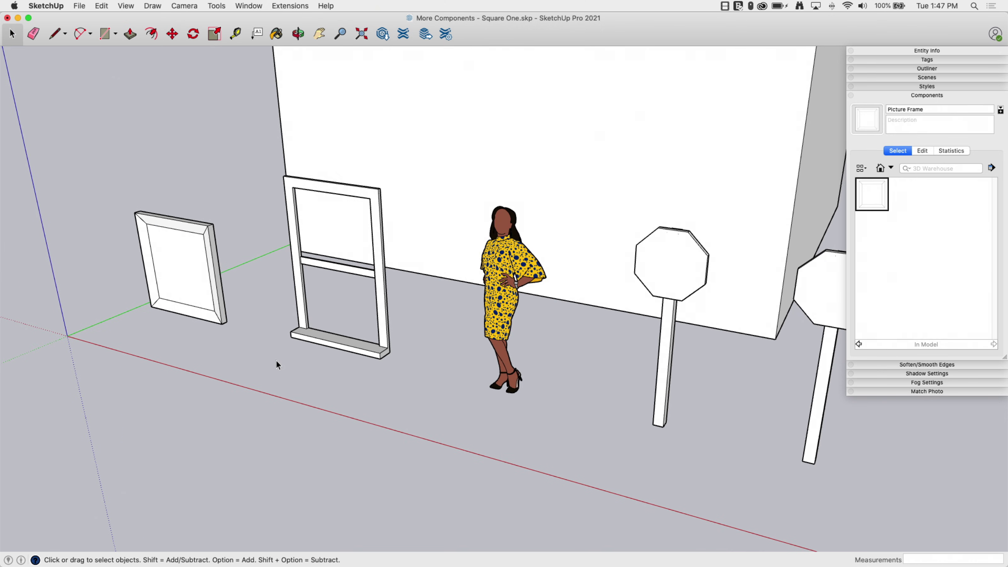
middle_click_drag(276, 364, 292, 348)
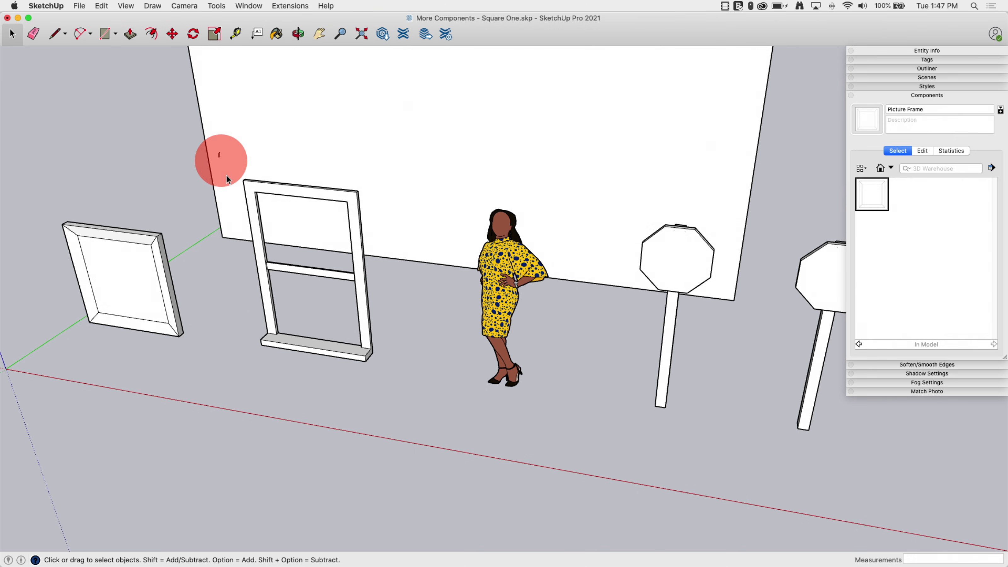
left_click_drag(218, 152, 409, 413)
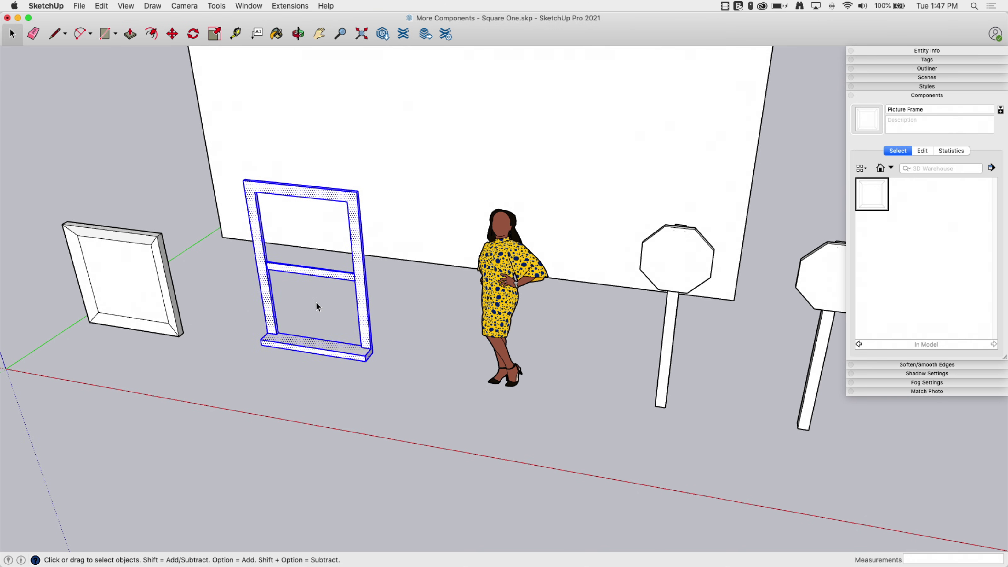
scroll(316, 307, "up", 3)
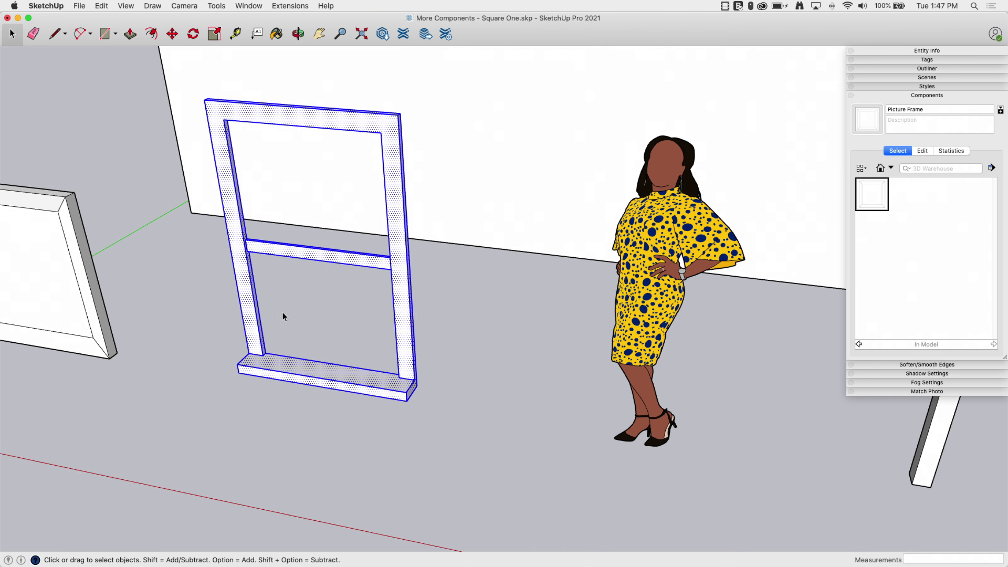
right_click(255, 349)
left_click(315, 407)
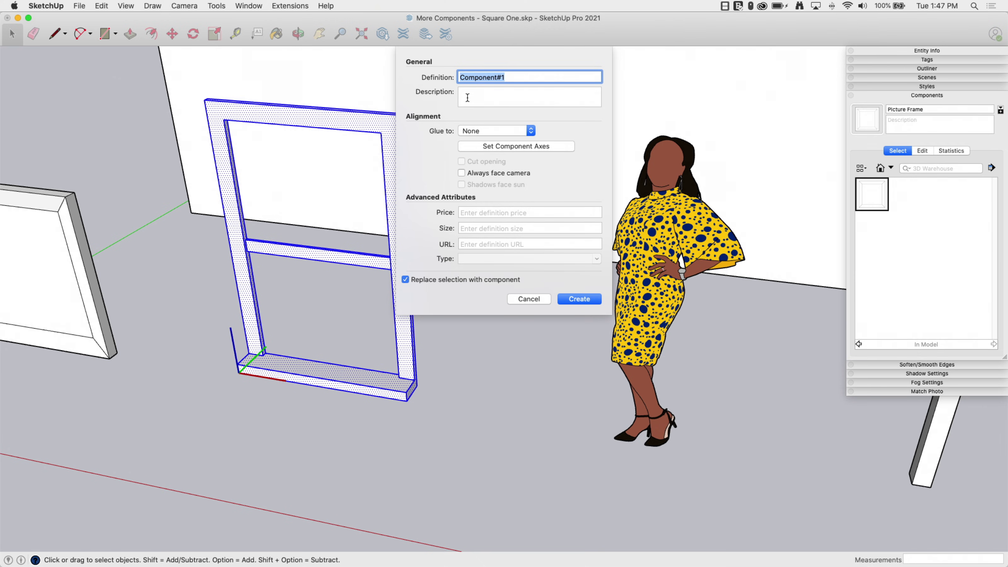
type("Window")
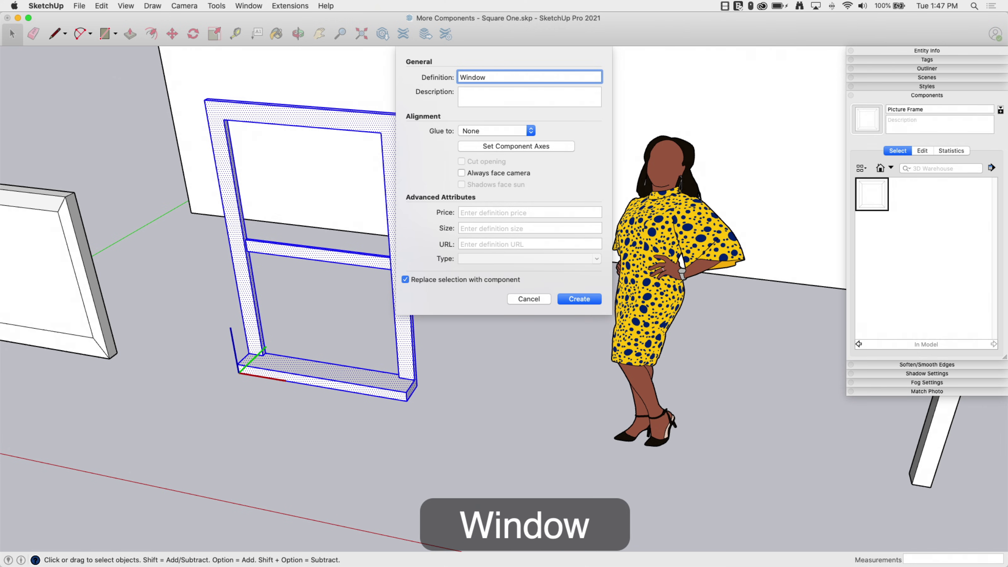
left_click(464, 131)
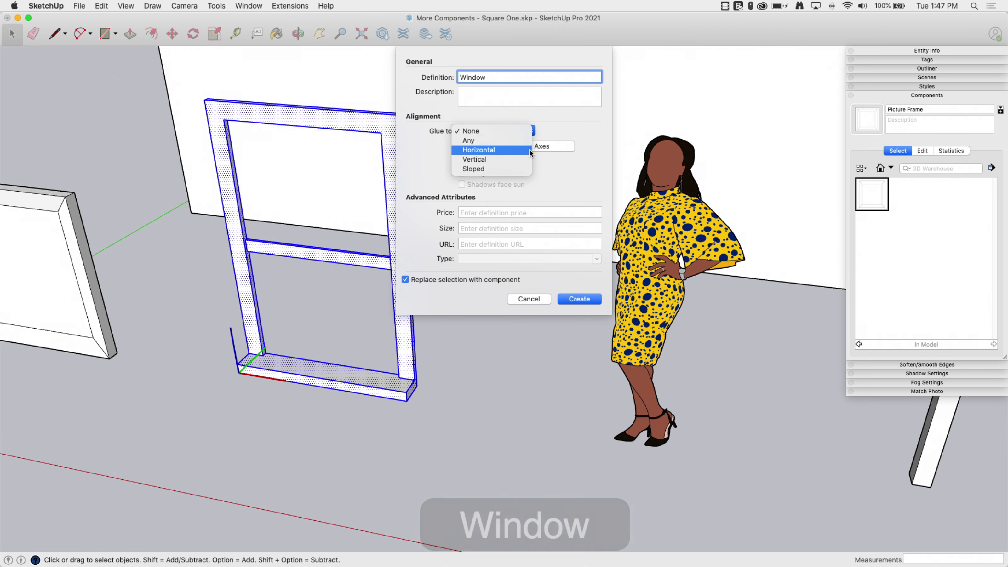
left_click(486, 159)
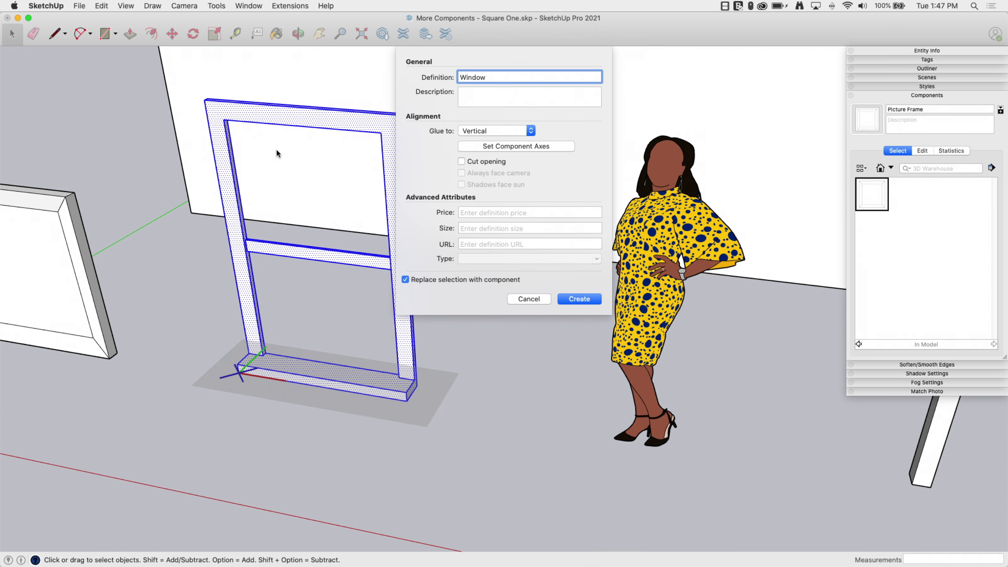
Step: Set the Window's axes at the sill's bottom corner and create the component
left_click(483, 148)
middle_click_drag(149, 249, 670, 108)
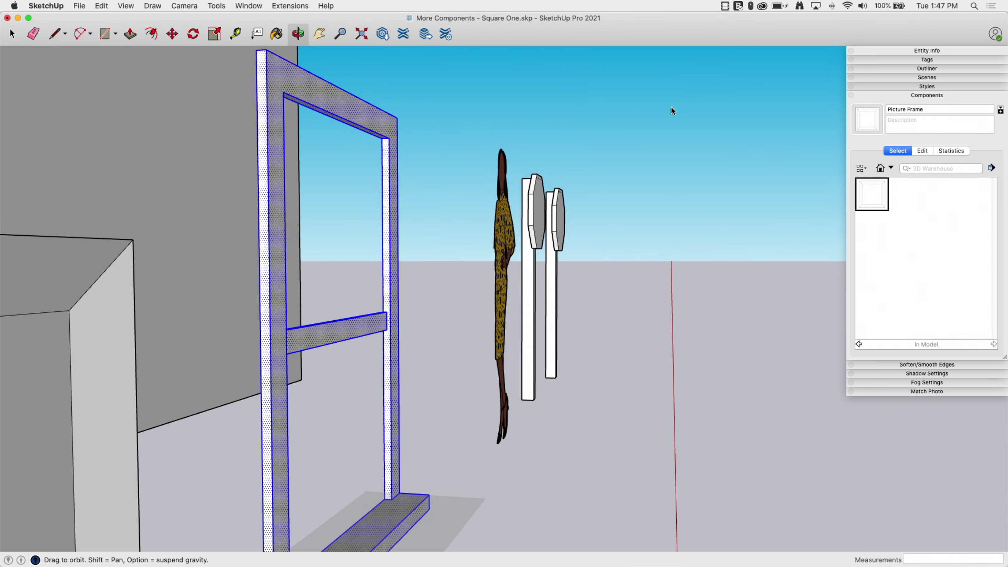
middle_click_drag(169, 207, 625, 492)
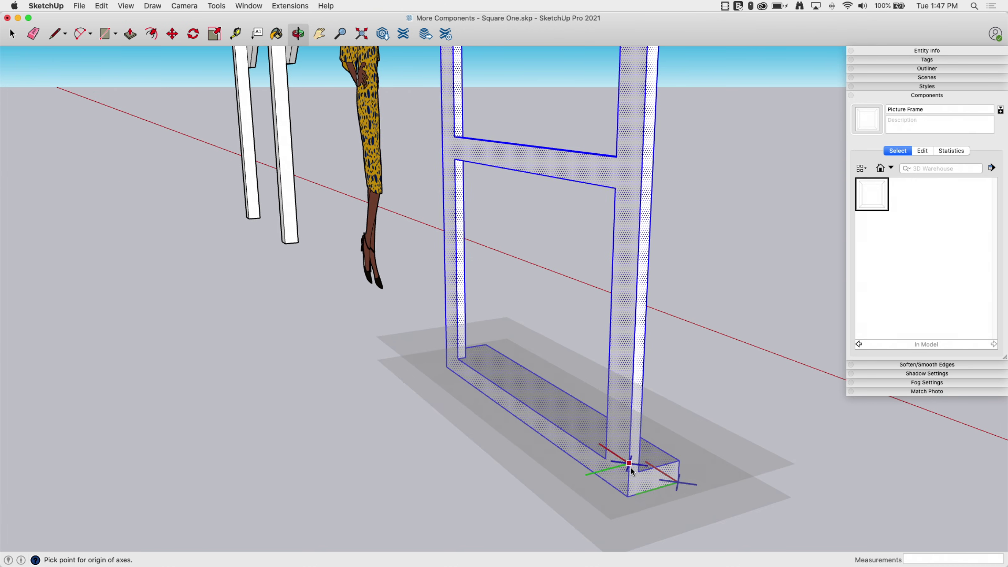
left_click(627, 496)
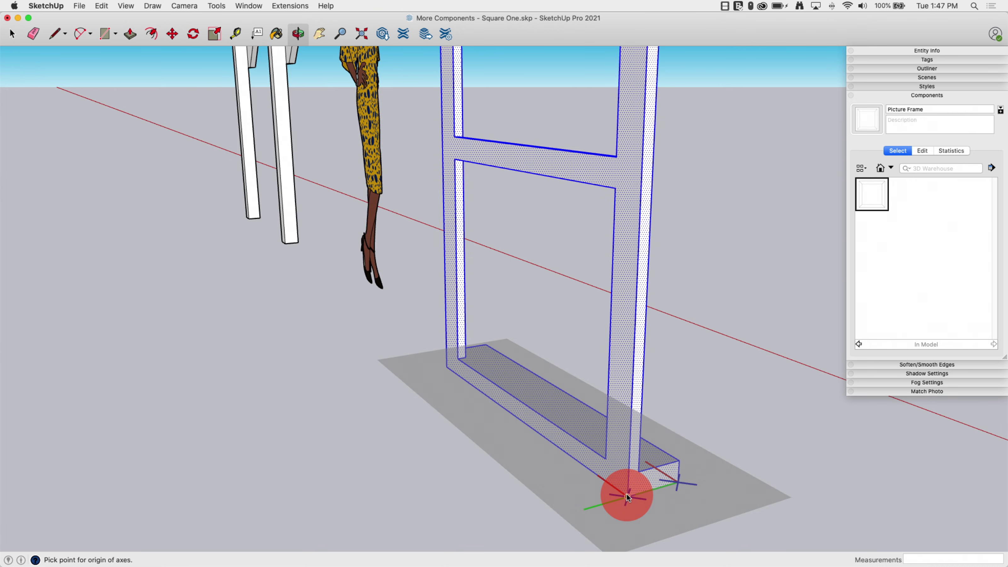
left_click(632, 404)
left_click(574, 460)
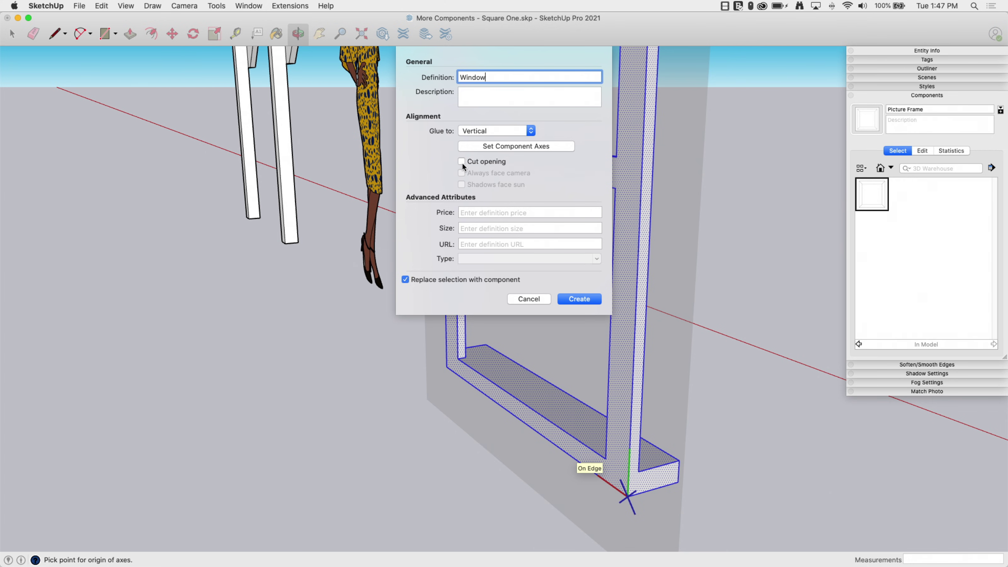
left_click(588, 301)
middle_click_drag(693, 329, 441, 390)
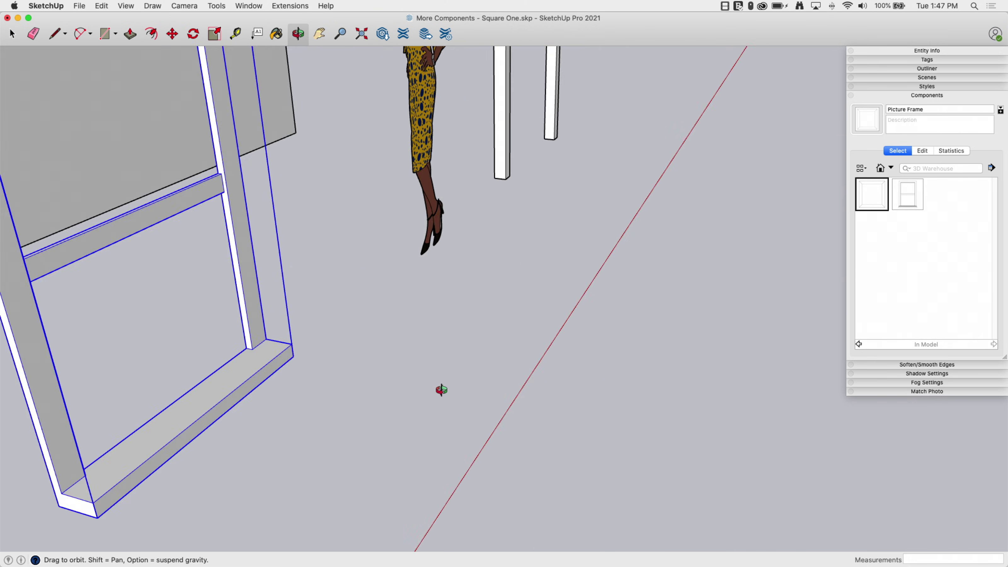
Step: Pick the Window component from In Model and place it on the gable-end wall
scroll(241, 484, "down", 6)
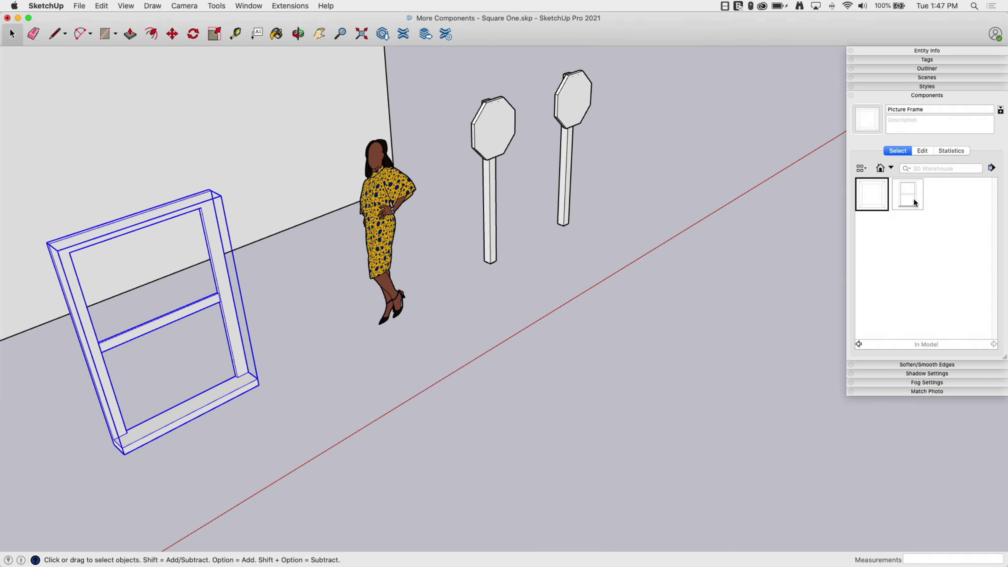
middle_click_drag(429, 275, 168, 231)
scroll(43, 379, "down", 3)
middle_click_drag(43, 379, 719, 285)
left_click(915, 204)
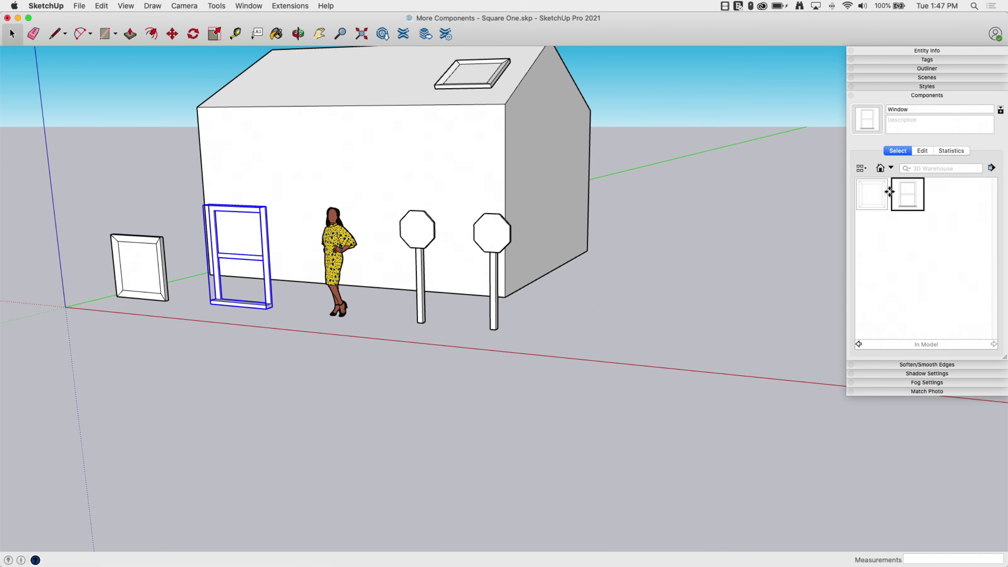
middle_click_drag(379, 222, 360, 360)
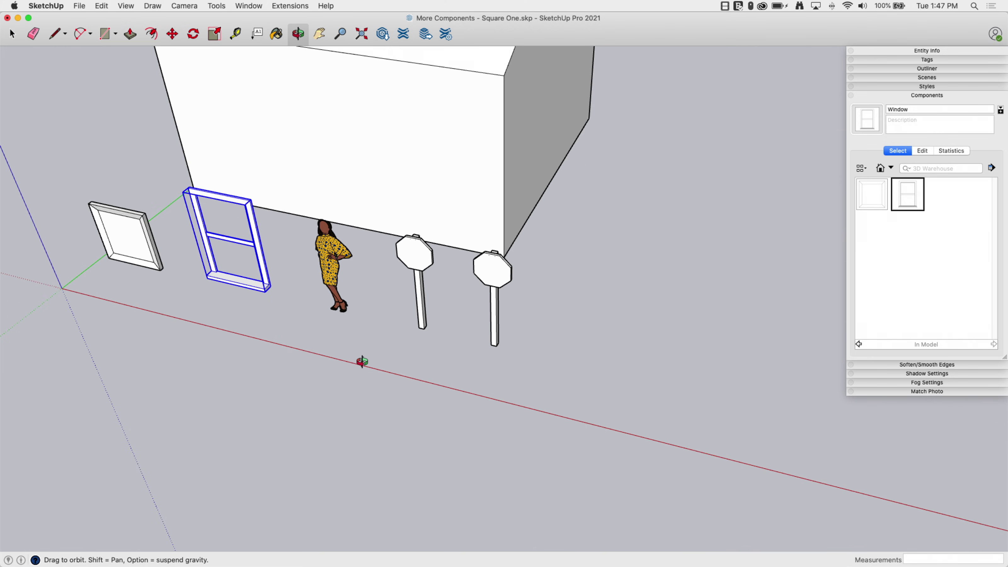
middle_click_drag(337, 417, 353, 222)
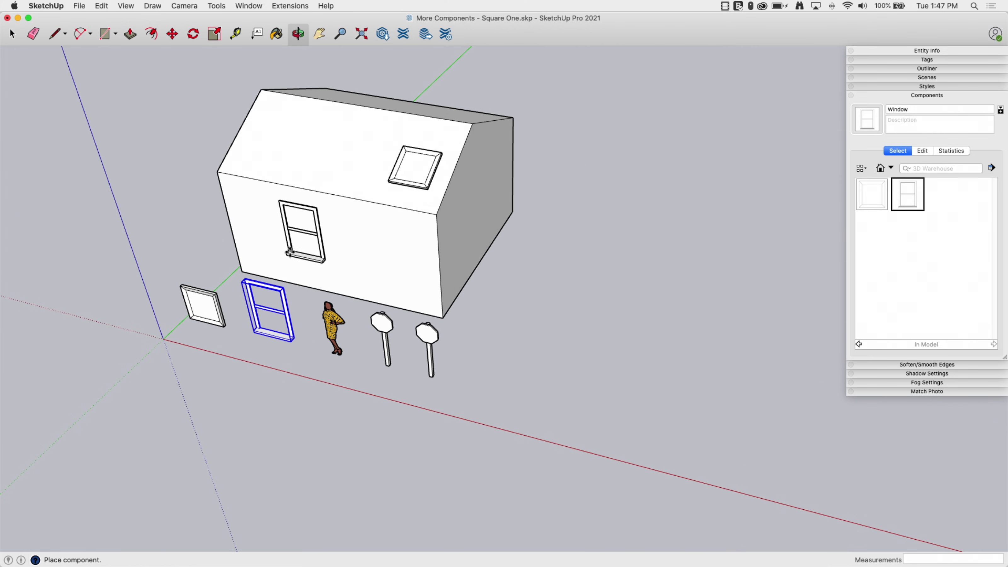
scroll(298, 244, "up", 3)
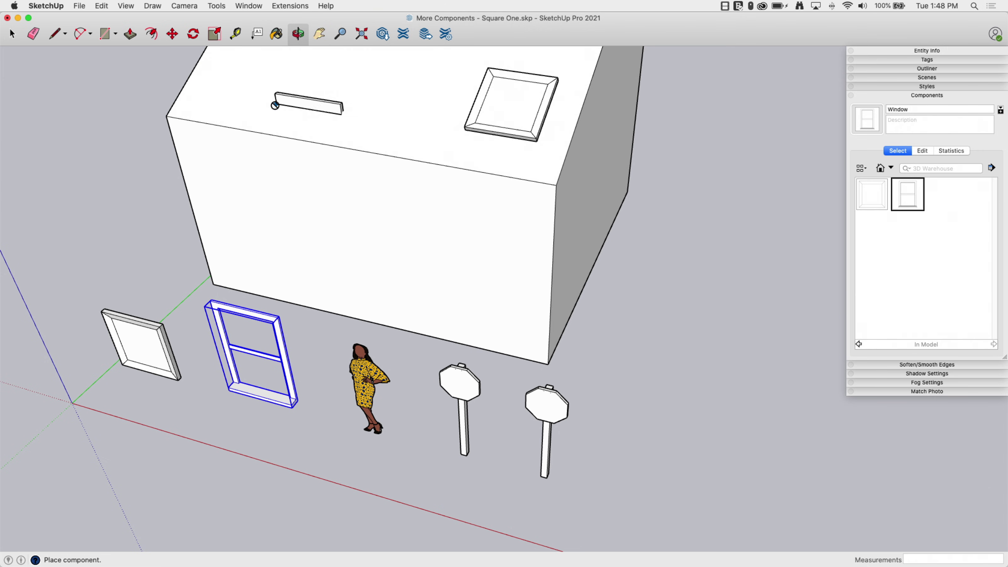
scroll(358, 357, "down", 3)
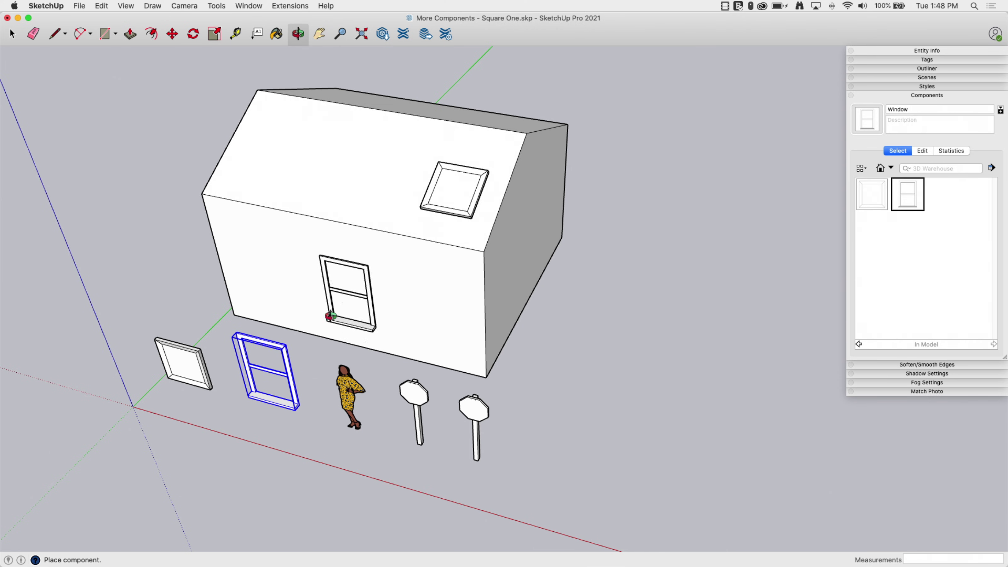
middle_click_drag(337, 320, 557, 331)
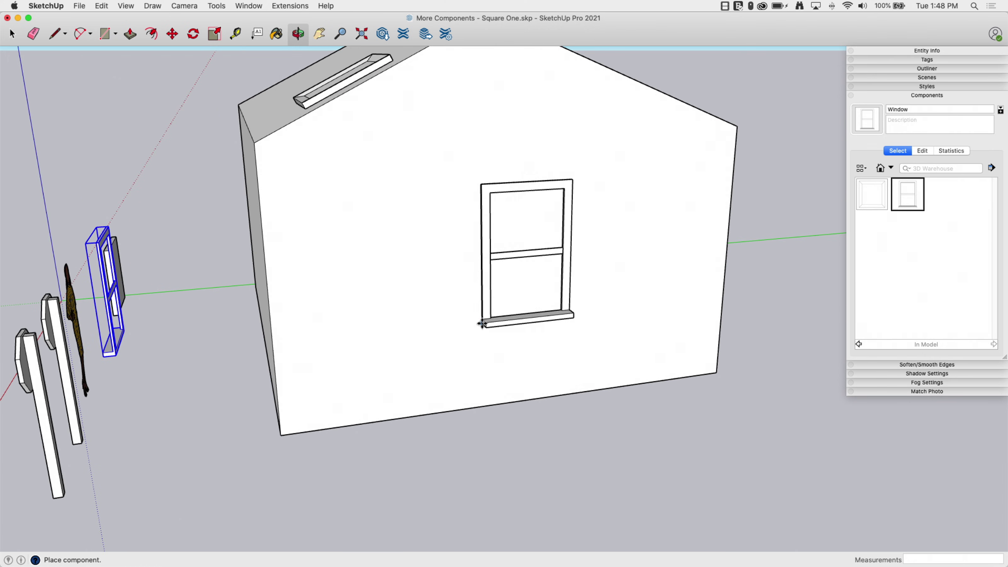
left_click(460, 343)
middle_click_drag(750, 309, 492, 270)
Step: Orbit around the placed Window to check it from the side and from the front
key("m")
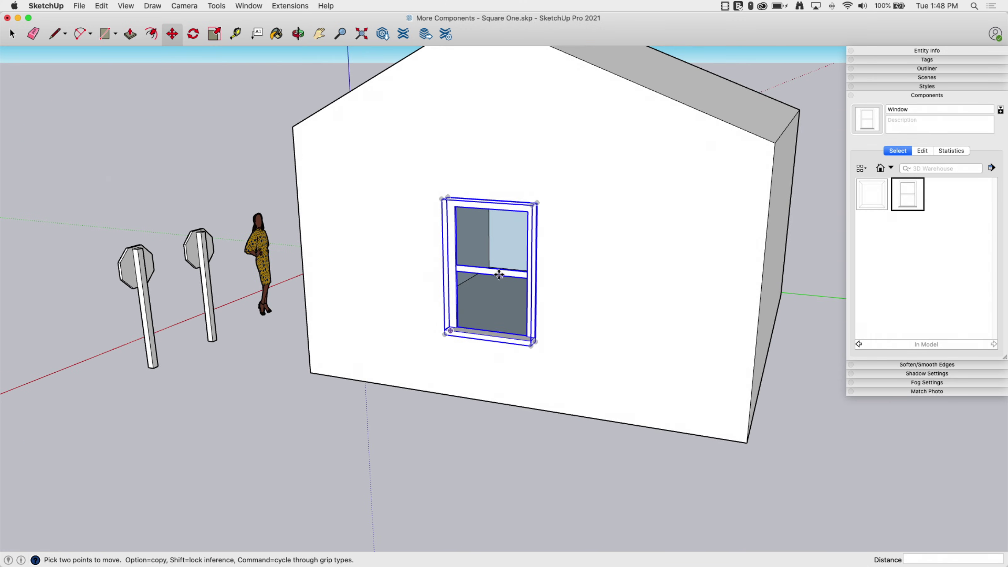
scroll(494, 264, "up", 10)
scroll(516, 252, "down", 4)
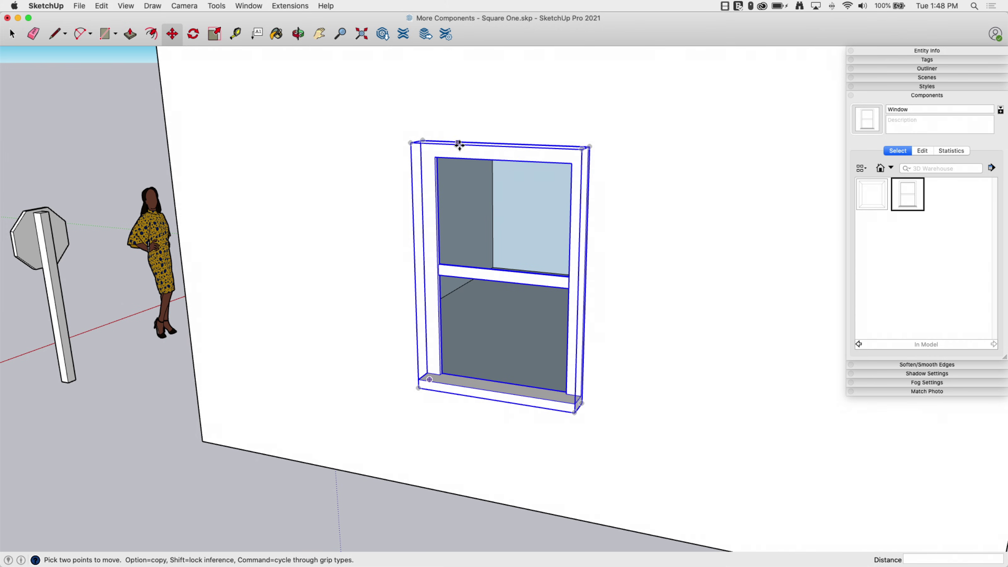
middle_click_drag(667, 189, 522, 250)
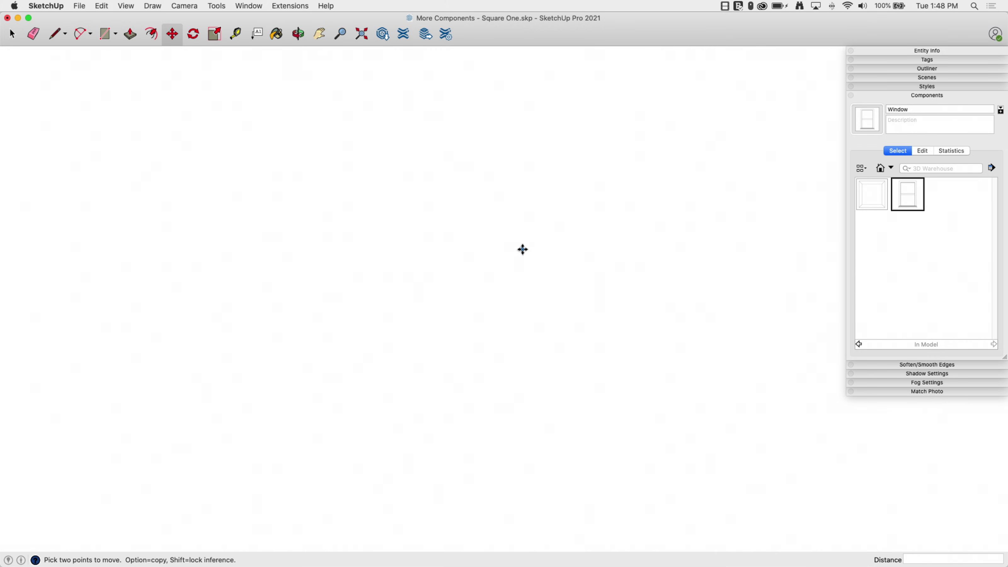
middle_click_drag(572, 107, 540, 154)
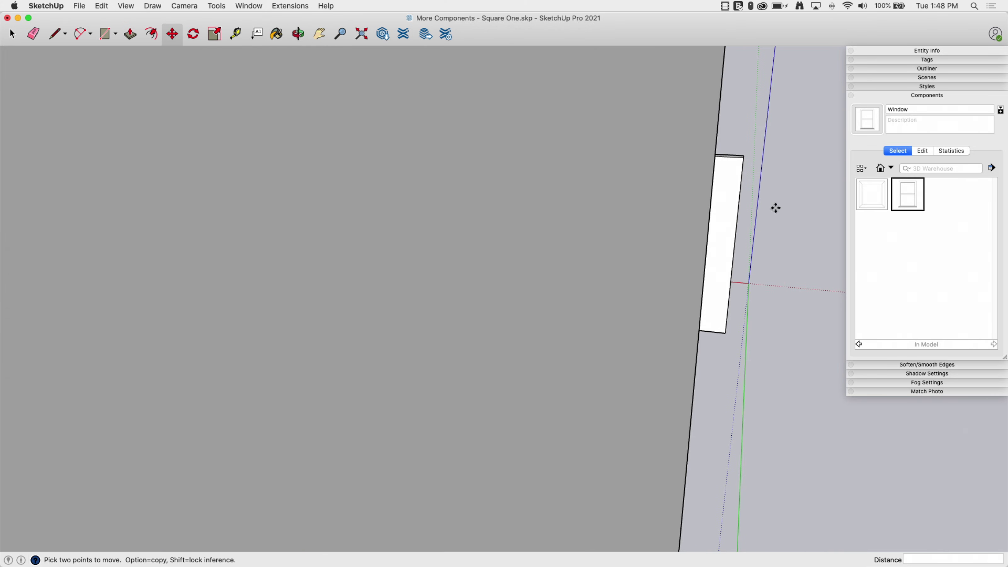
middle_click_drag(776, 208, 533, 279)
middle_click_drag(501, 192, 515, 223)
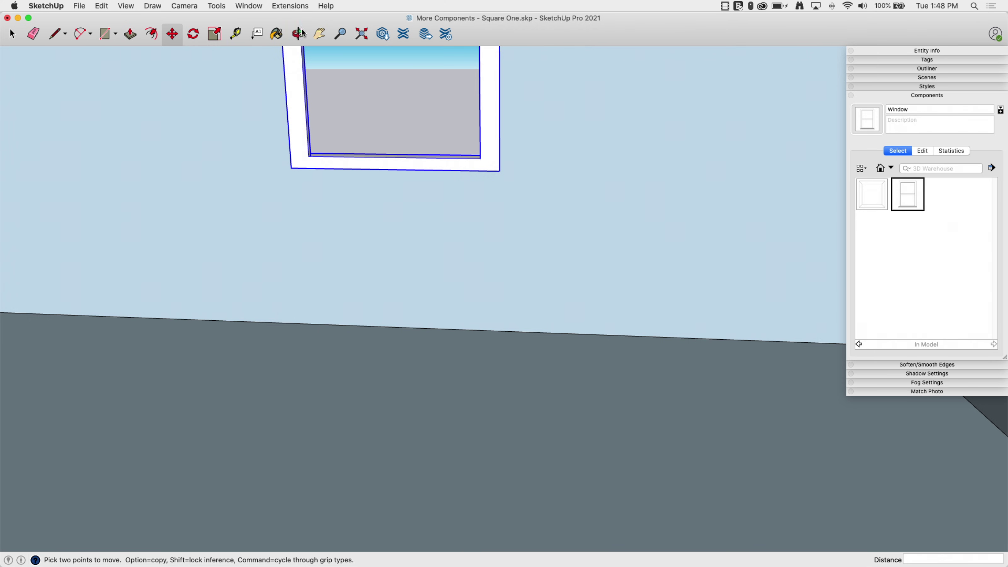
Step: Pan up to frame the whole window, then orbit out from the close-up
left_click(319, 33)
left_click_drag(539, 79, 573, 388)
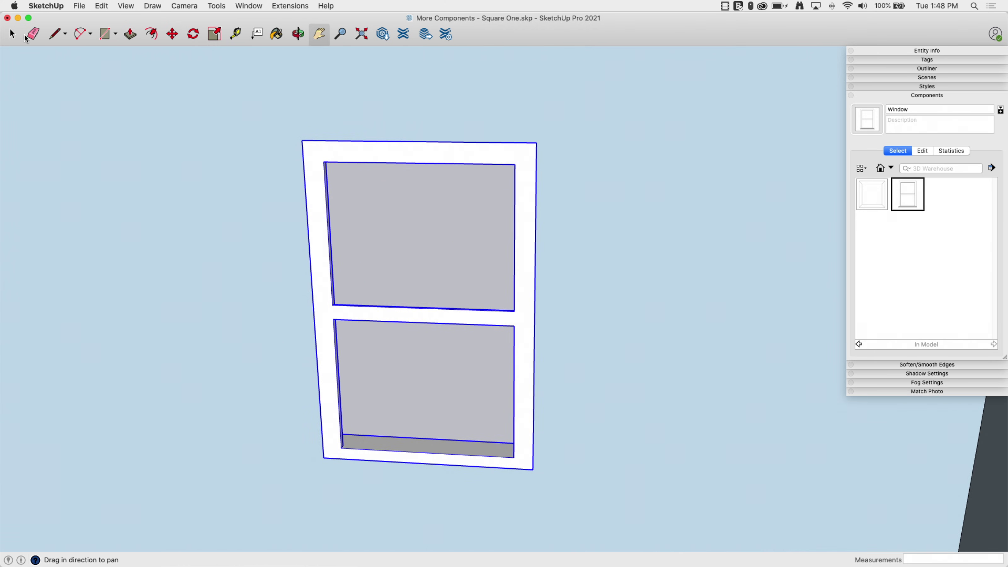
left_click(12, 35)
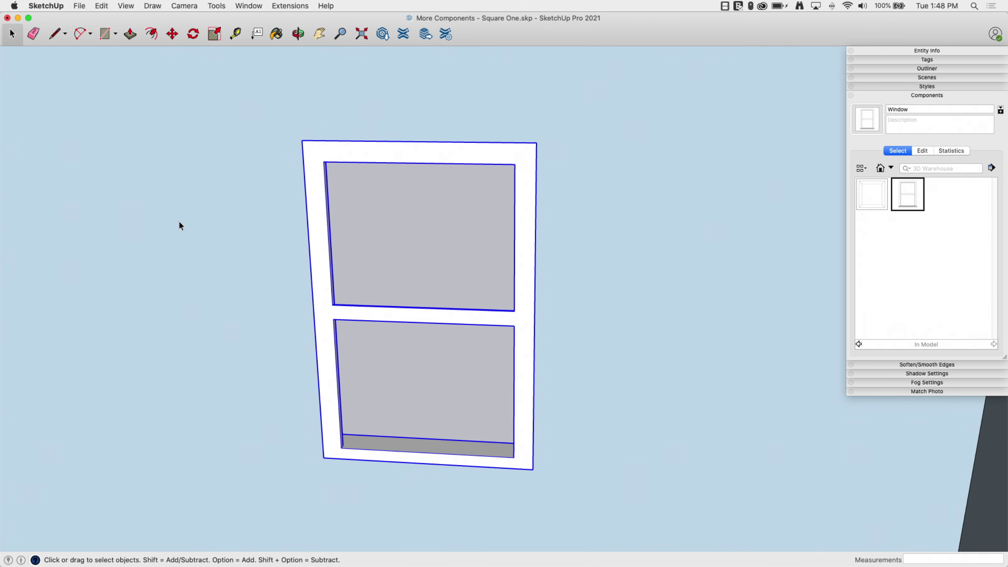
middle_click_drag(179, 225, 403, 337)
Step: Move the window toward the wall's edge, then back onto the house wall
scroll(436, 329, "up", 3)
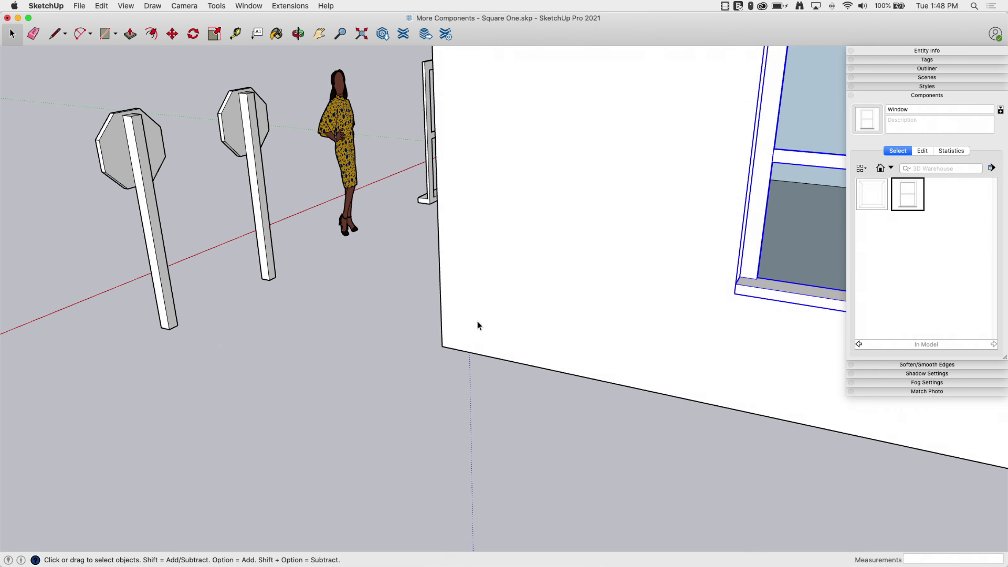
scroll(477, 325, "down", 5)
scroll(319, 399, "down", 2)
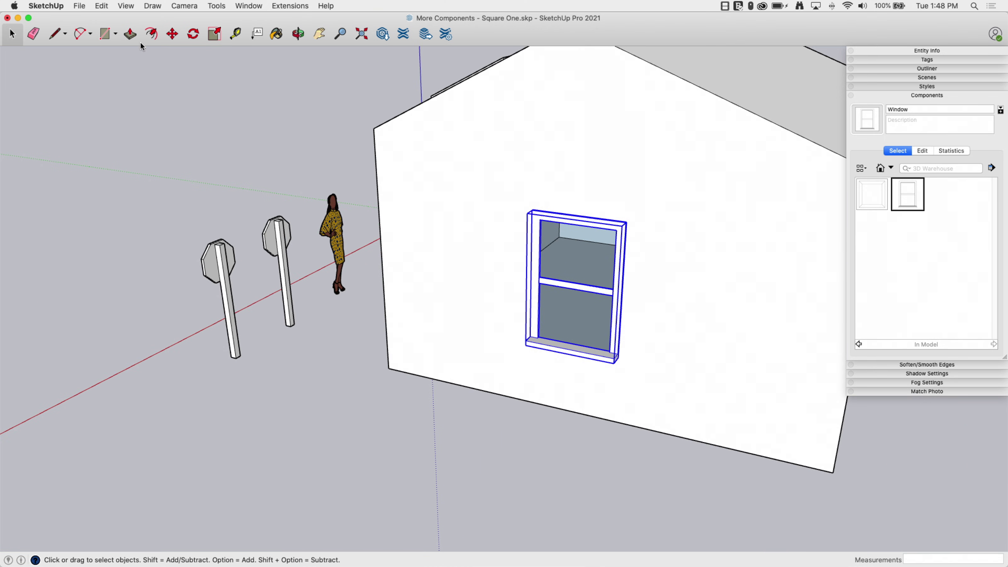
left_click(173, 35)
left_click_drag(551, 285, 365, 255)
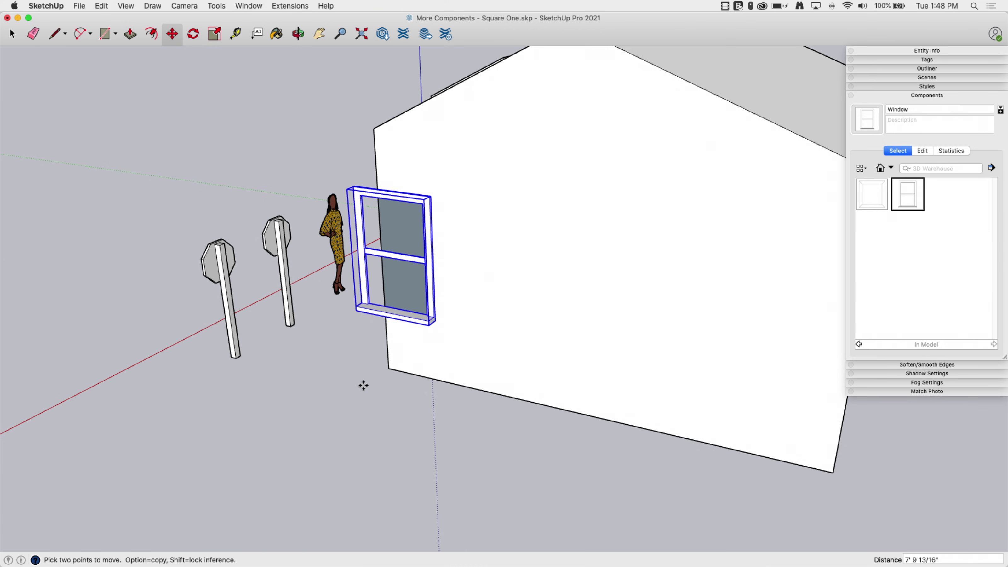
middle_click_drag(362, 383, 382, 350)
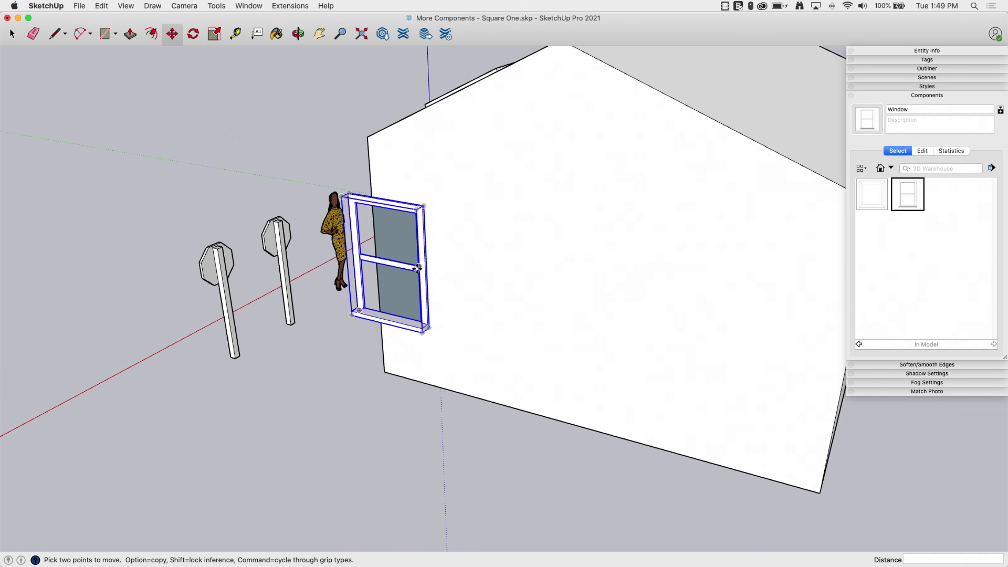
left_click_drag(416, 268, 643, 319)
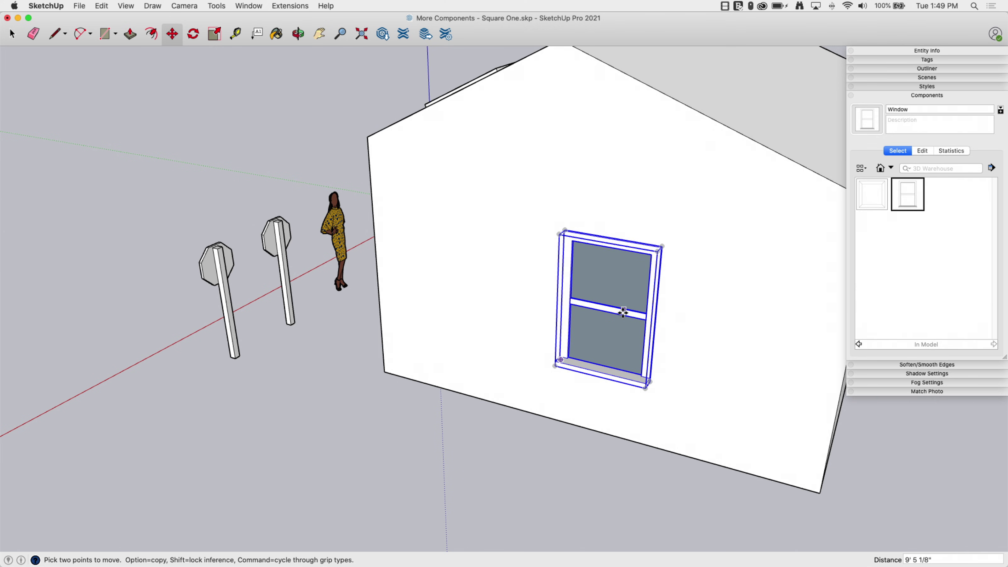
Step: Slide the window left along the side wall with axis locks, then view it frontally
middle_click_drag(657, 326, 588, 337)
left_click_drag(572, 336, 500, 353)
key("Left")
key("Right")
middle_click_drag(479, 309, 558, 296)
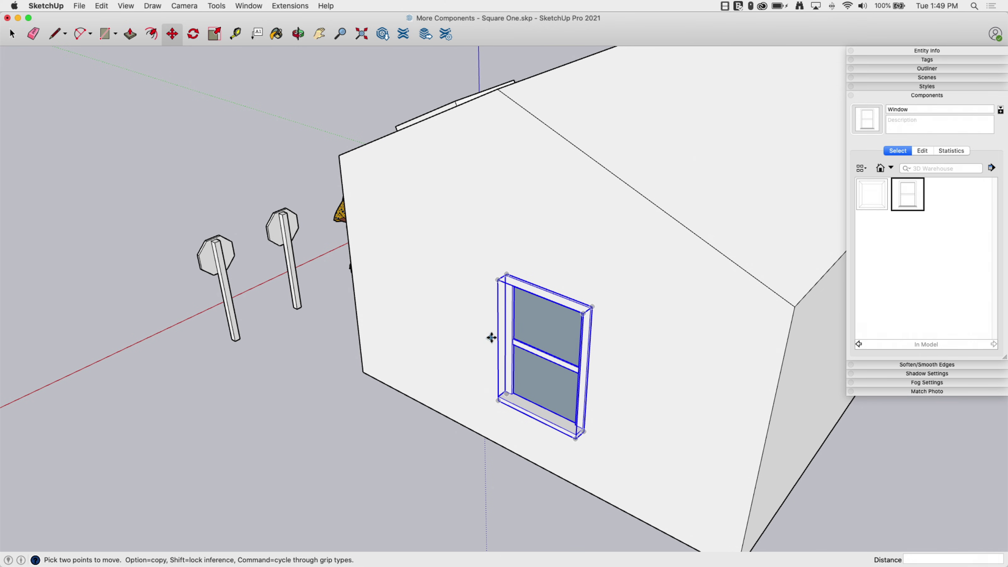
Step: Unglue the Window component from the house wall
right_click(511, 341)
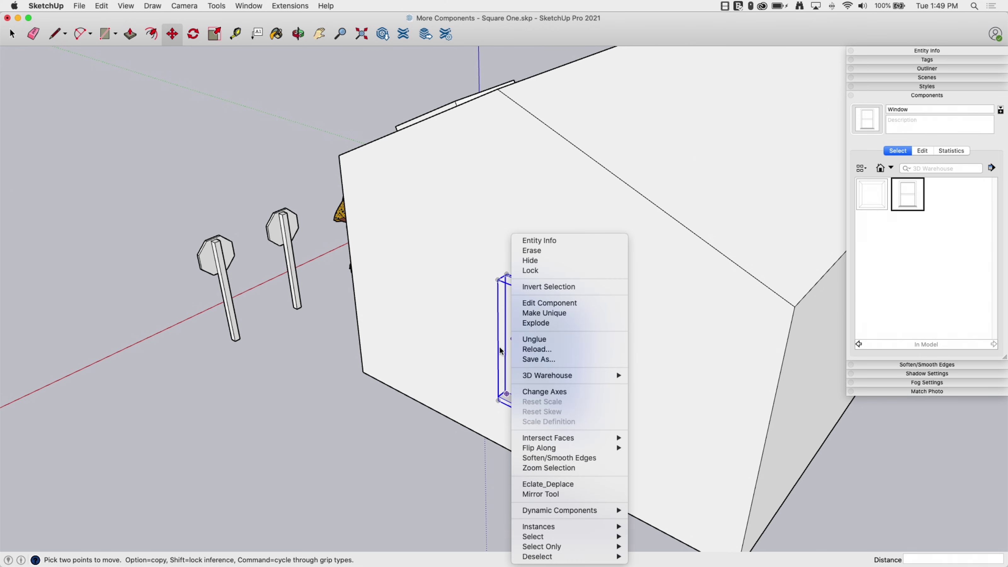
left_click(536, 340)
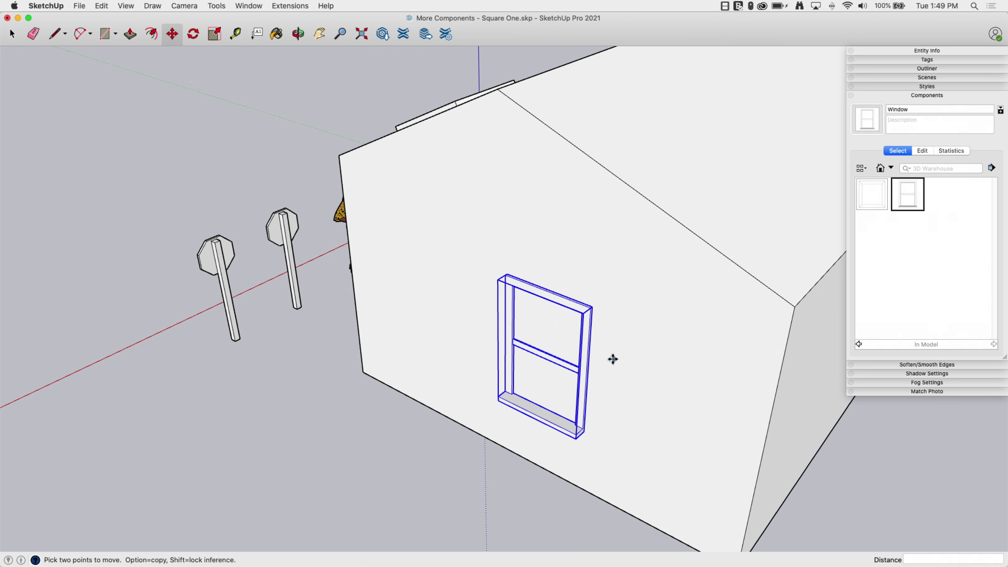
middle_click_drag(612, 356, 476, 248)
Step: Move the window off the wall, then undo that move and view the whole house
key("m")
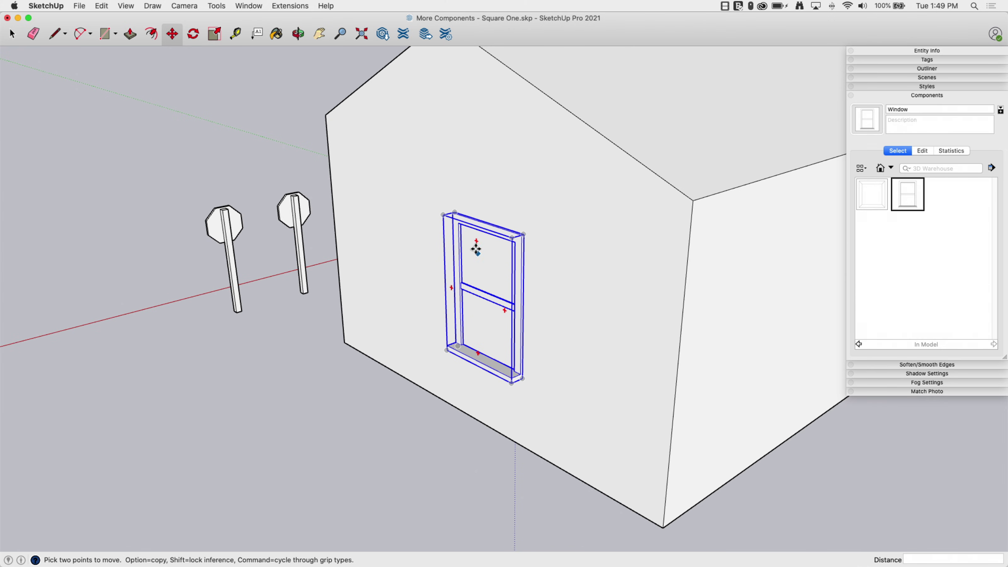
left_click(468, 290)
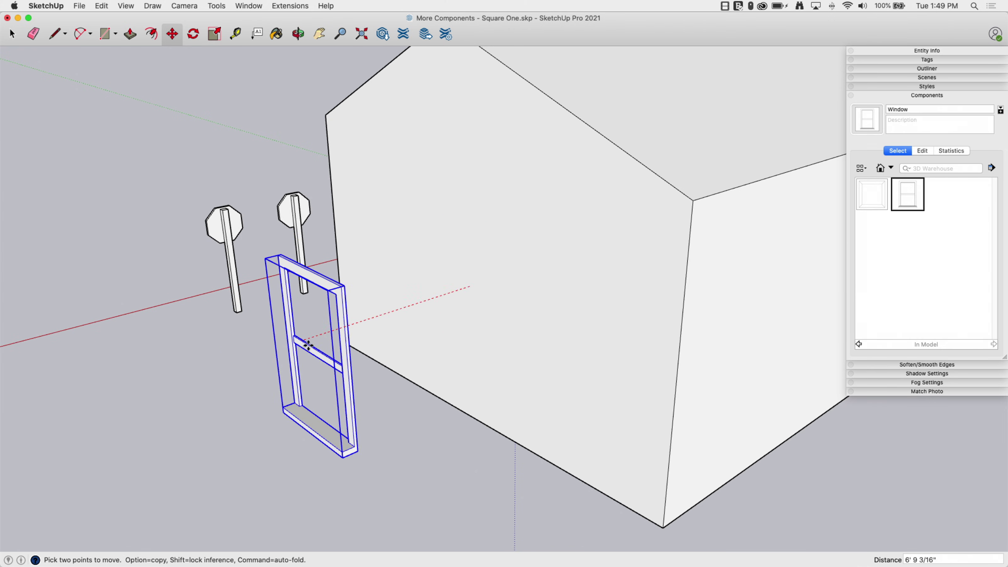
left_click(475, 275)
key("super+z")
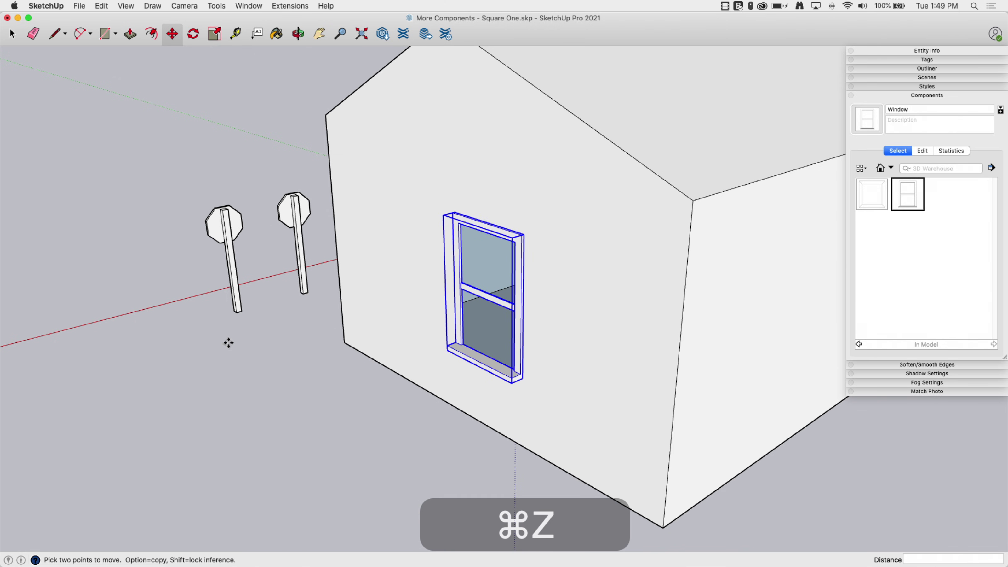
middle_click_drag(229, 343, 608, 399)
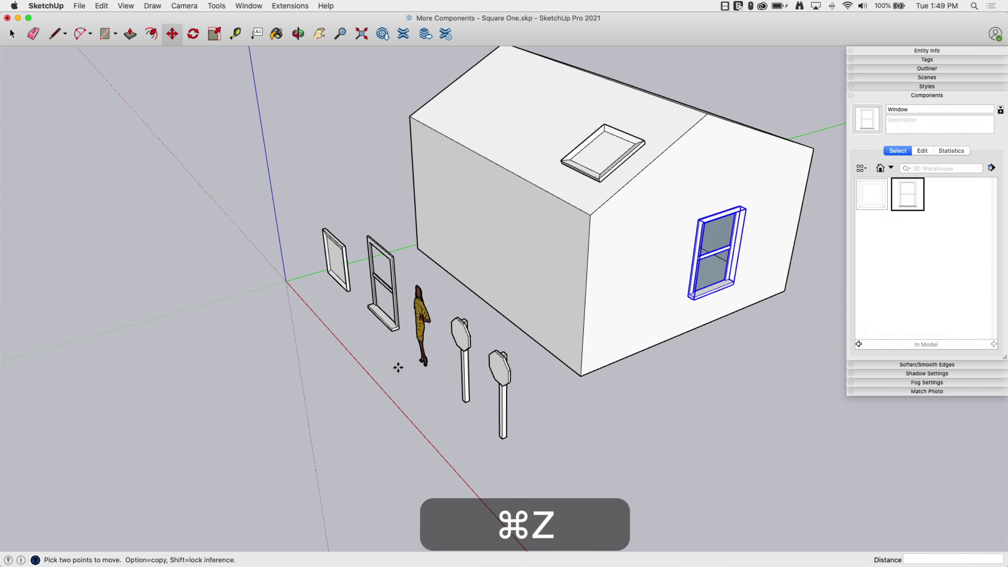
middle_click_drag(398, 367, 435, 385)
Step: Box-select all of the woman figure's geometry with the Select tool
scroll(399, 399, "up", 3)
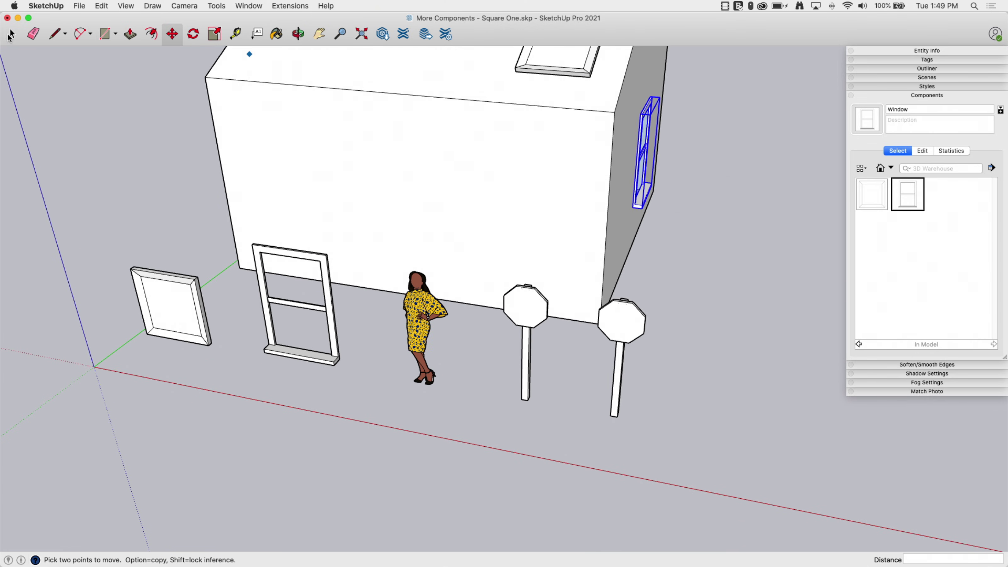
left_click(10, 35)
scroll(423, 349, "up", 5)
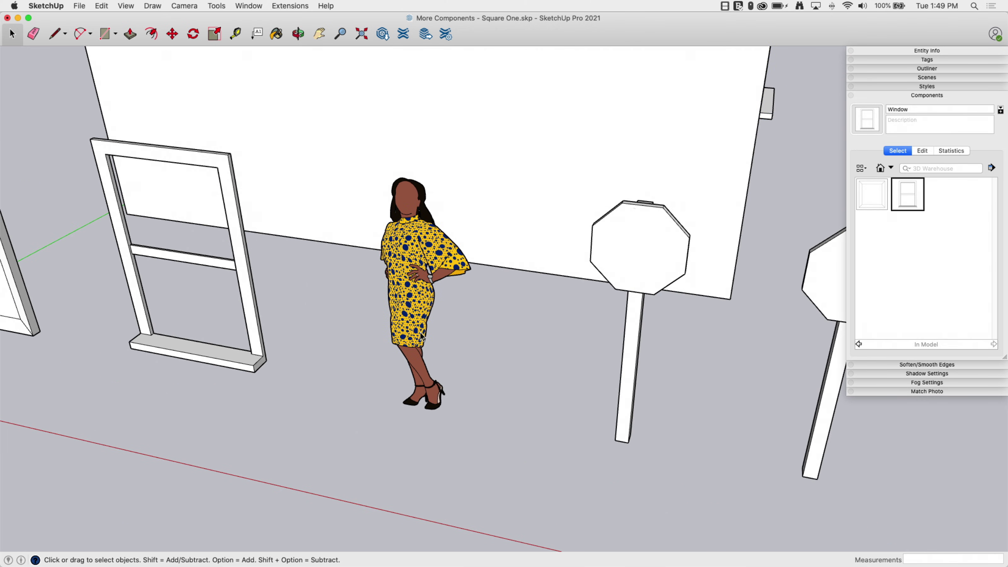
left_click(419, 368)
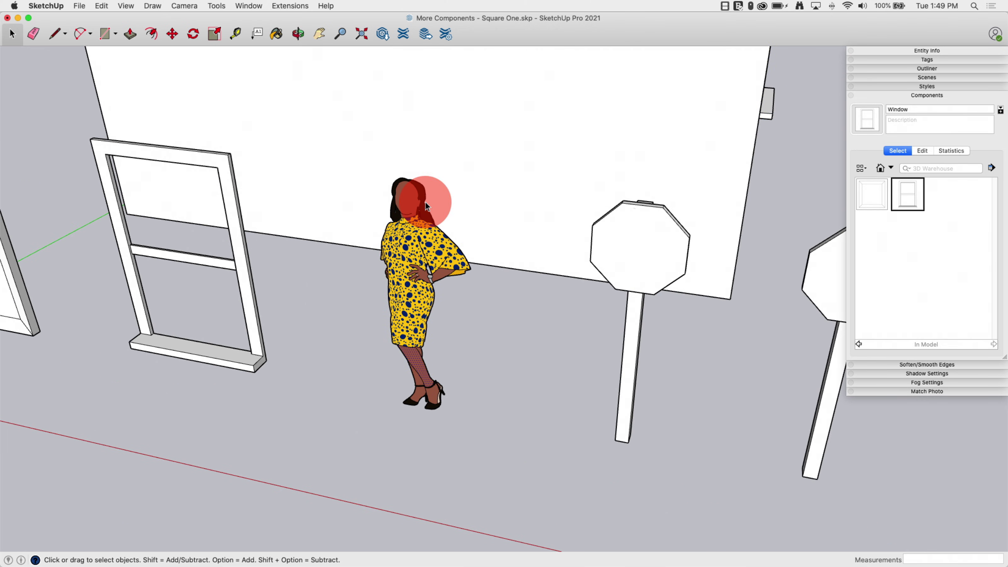
scroll(429, 212, "up", 3)
scroll(290, 281, "down", 2)
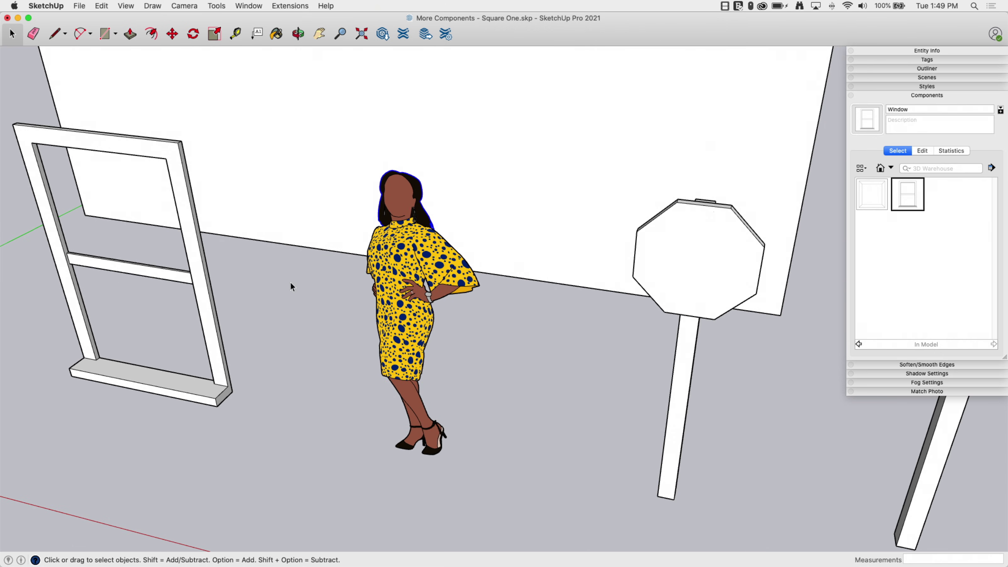
middle_click_drag(290, 282, 318, 247)
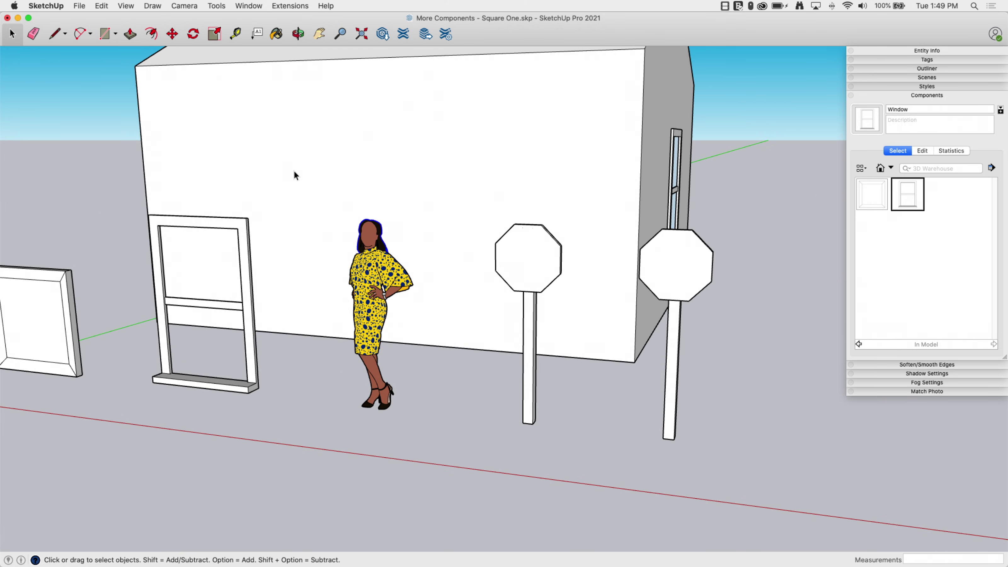
left_click_drag(298, 187, 464, 447)
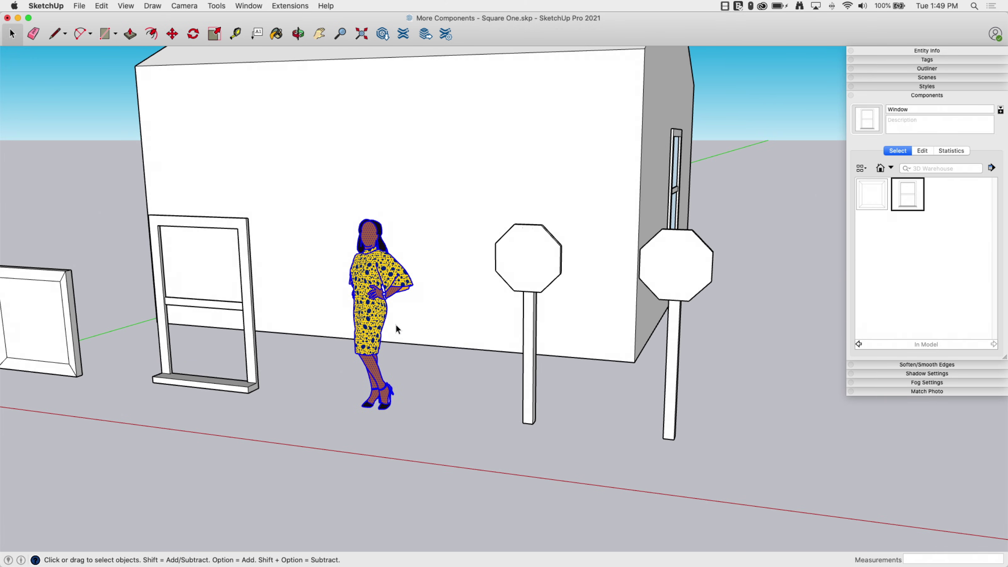
Step: Make the figure a component named 'Sumele' with Always face camera on, then orbit to test
right_click(375, 312)
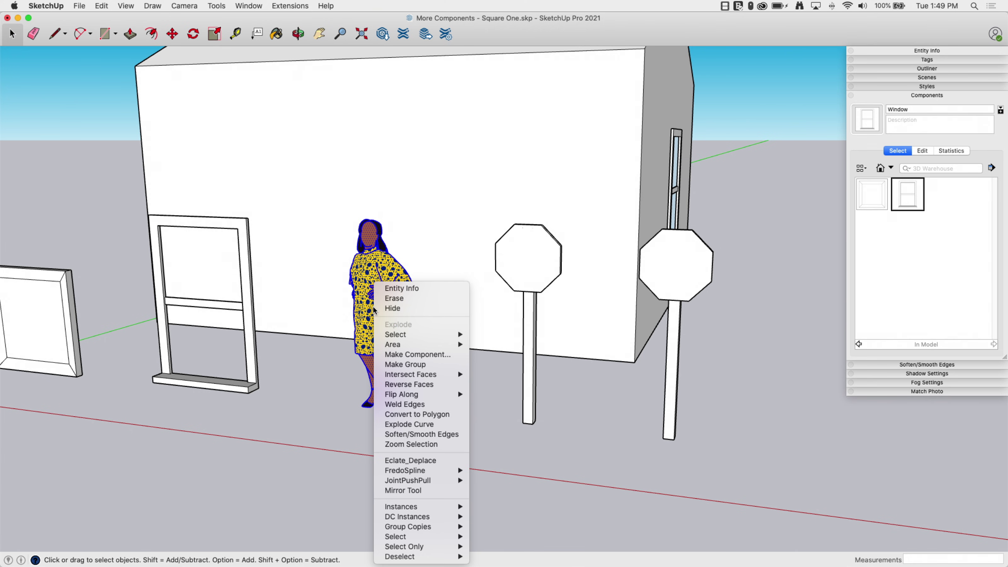
left_click(413, 355)
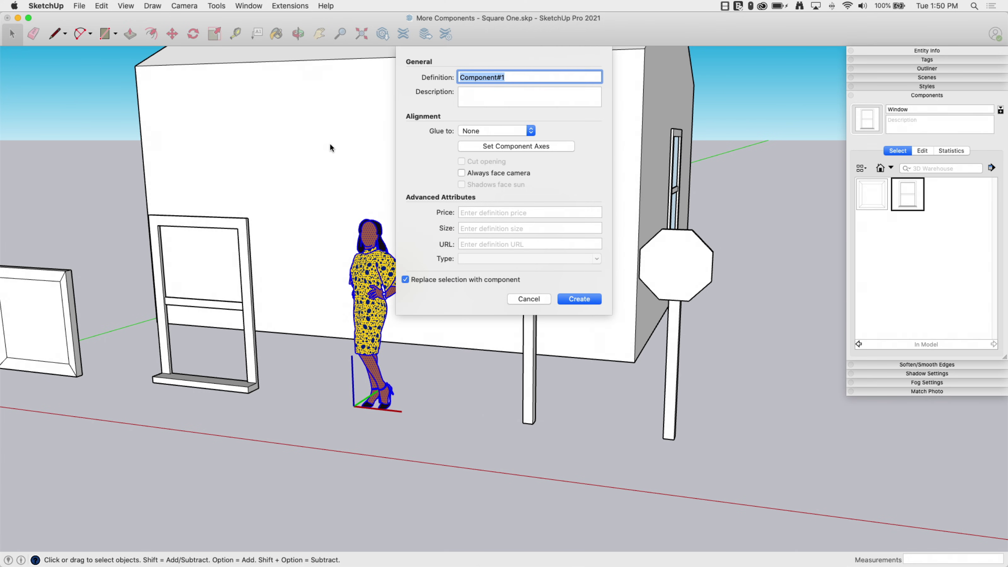
type("Sumele")
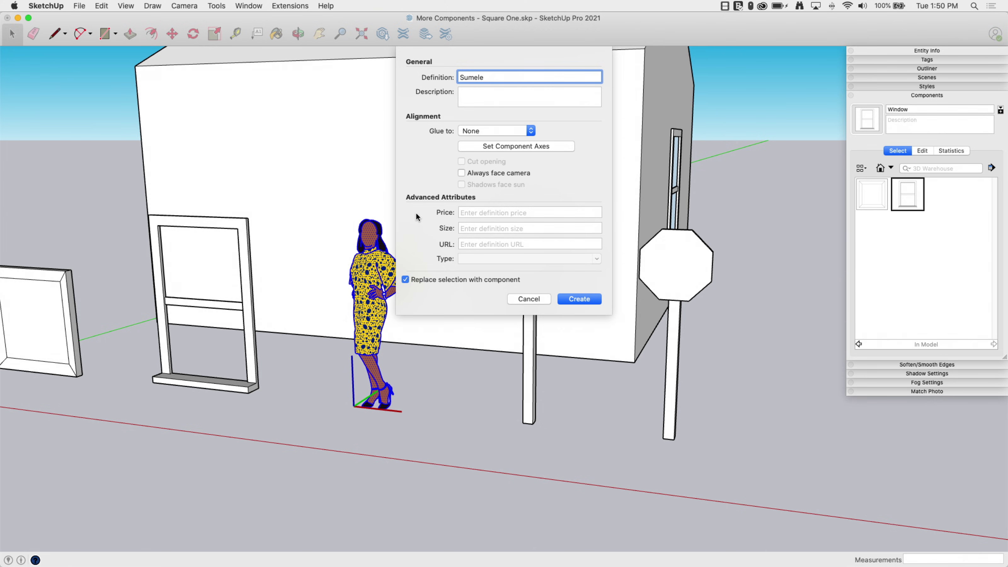
left_click(462, 173)
left_click(588, 299)
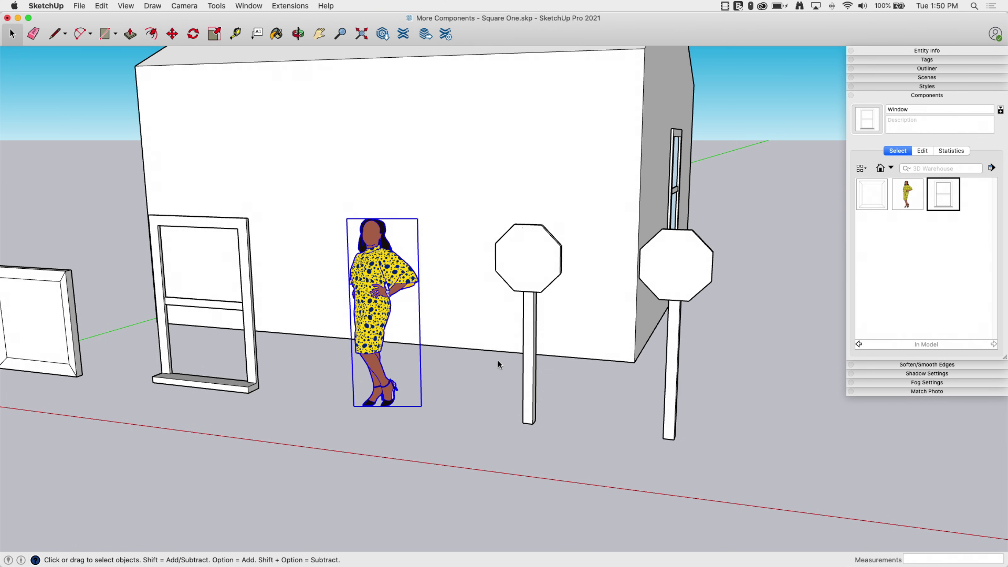
middle_click_drag(498, 360, 366, 415)
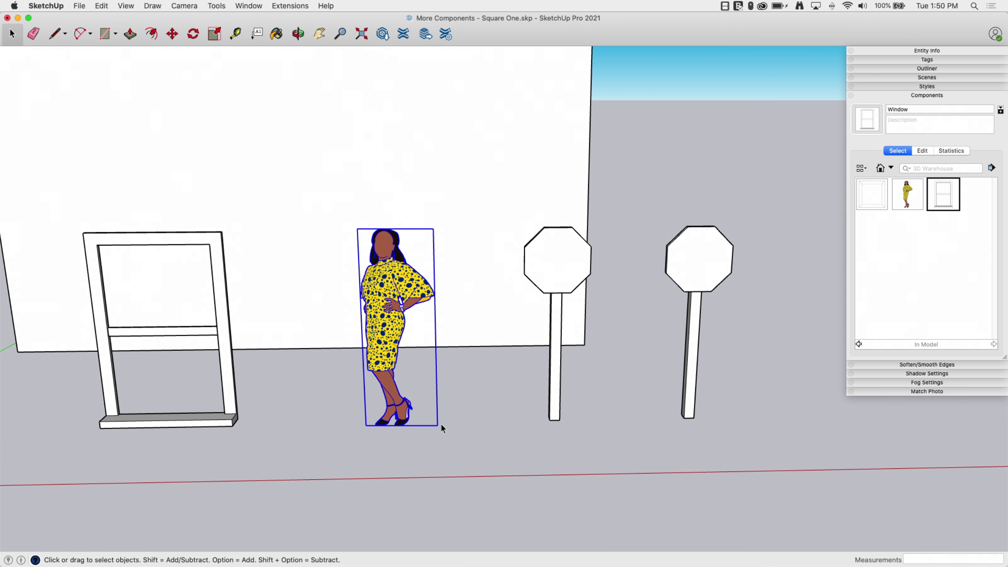
middle_click_drag(438, 423, 506, 432)
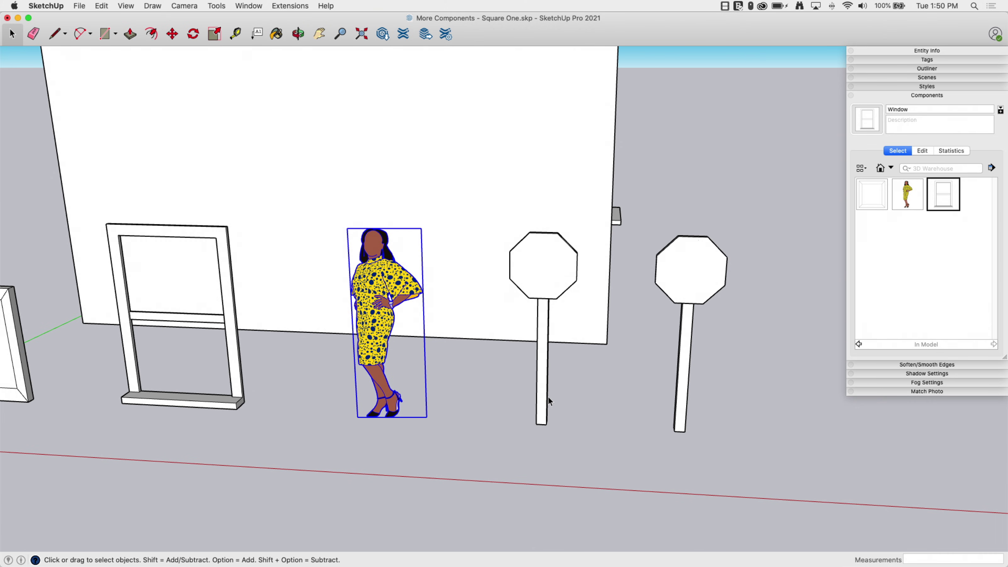
Step: Undo the component, reselect the woman figure and start Make Component again
key("super+z")
left_click_drag(331, 221, 442, 440)
right_click(375, 283)
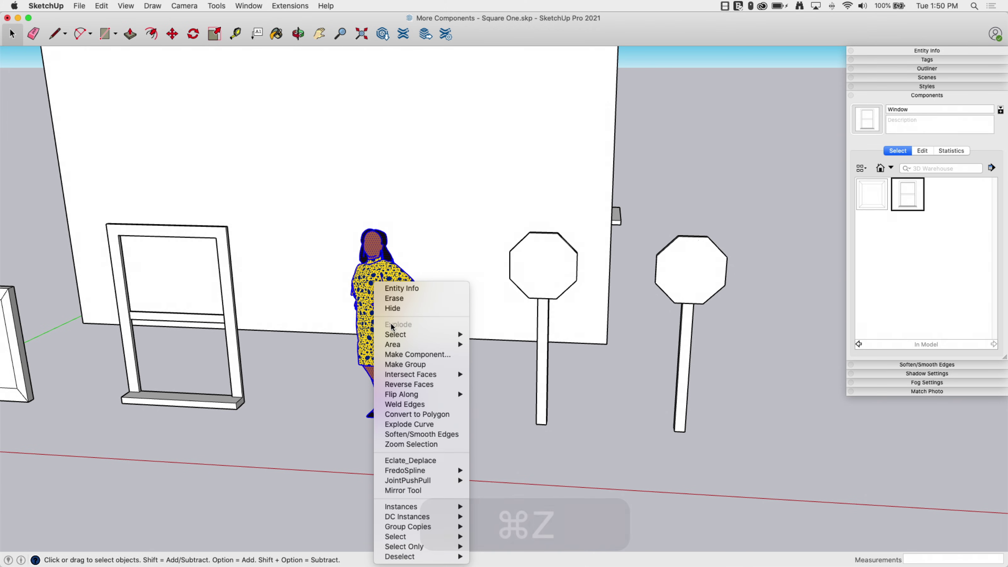
left_click(412, 357)
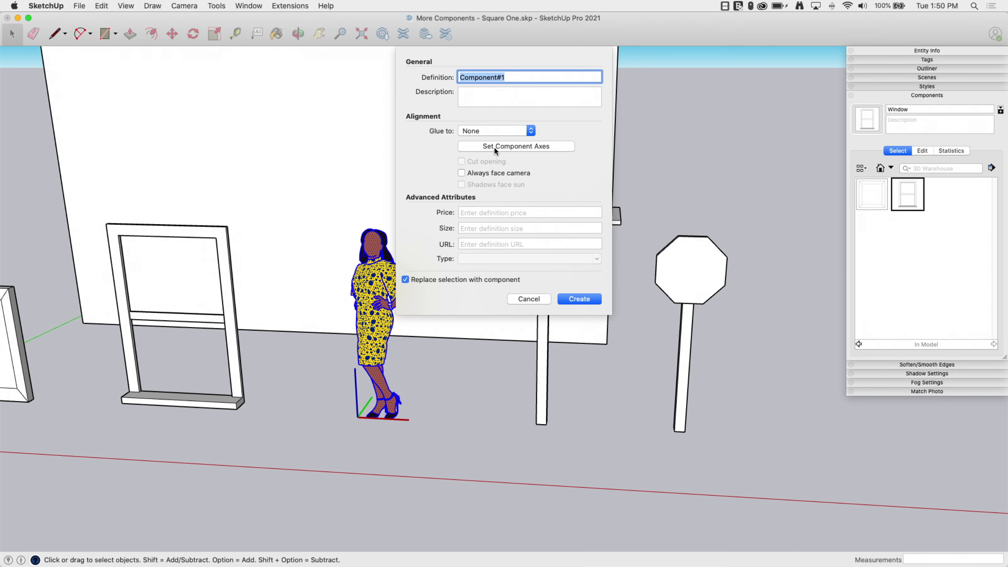
Step: Set the component axes at the figure's feet, enable Always face camera, create it, and orbit to test
left_click(494, 147)
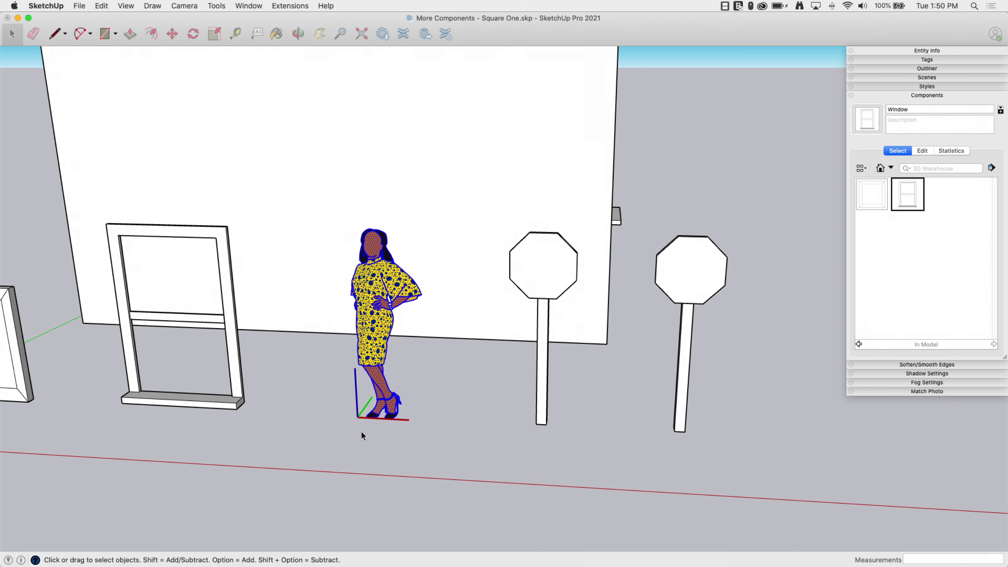
left_click(369, 417)
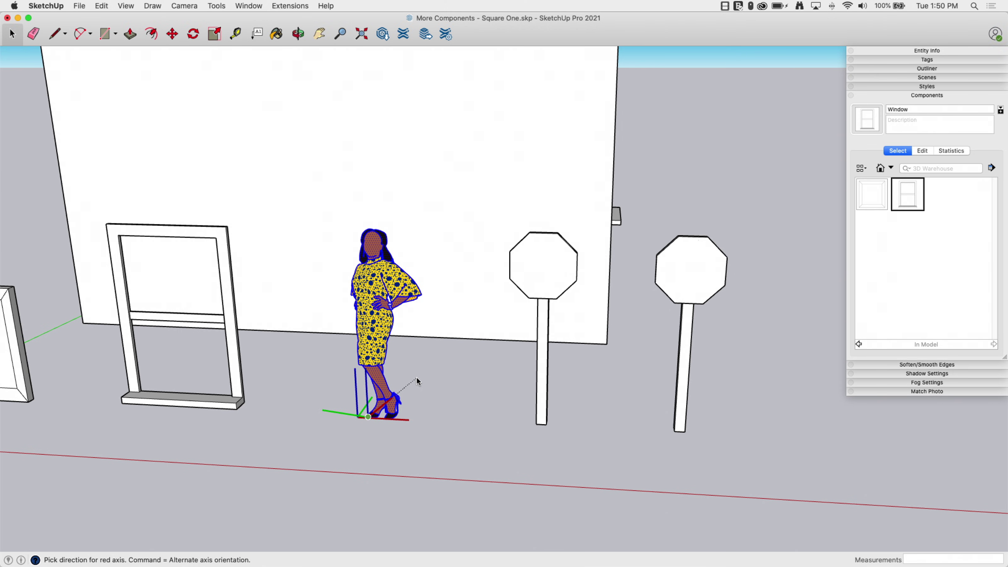
left_click(407, 359)
left_click(407, 358)
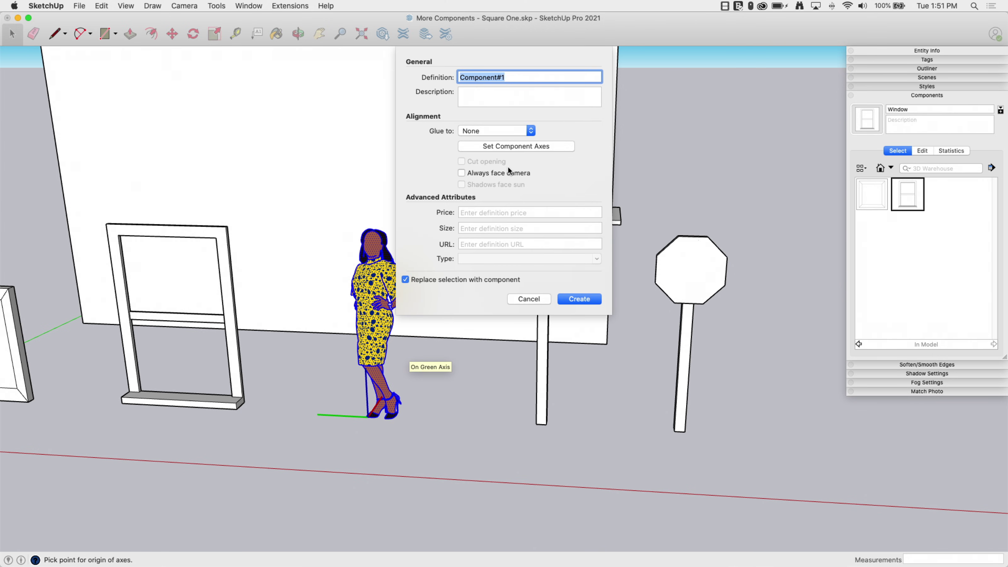
left_click(461, 173)
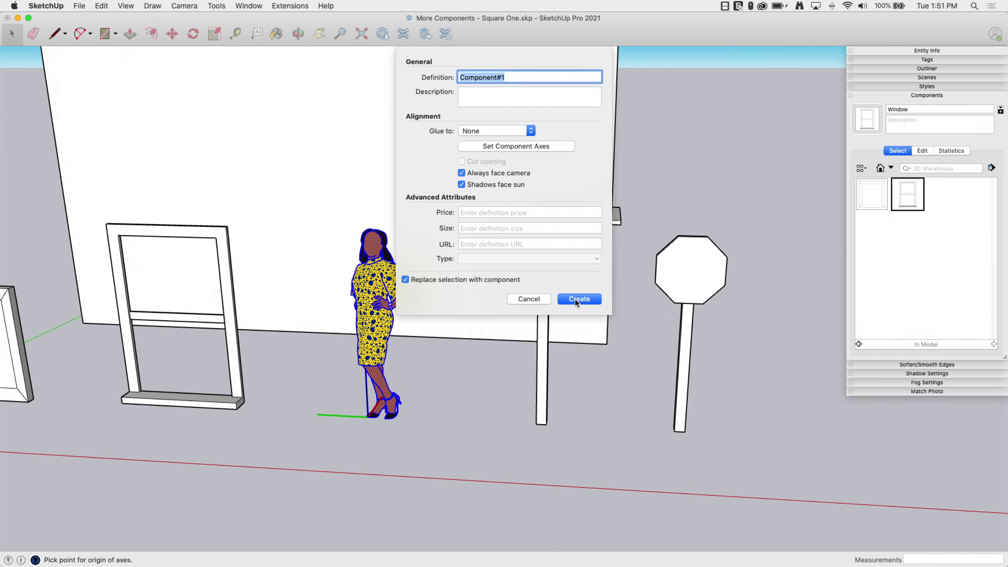
left_click(590, 303)
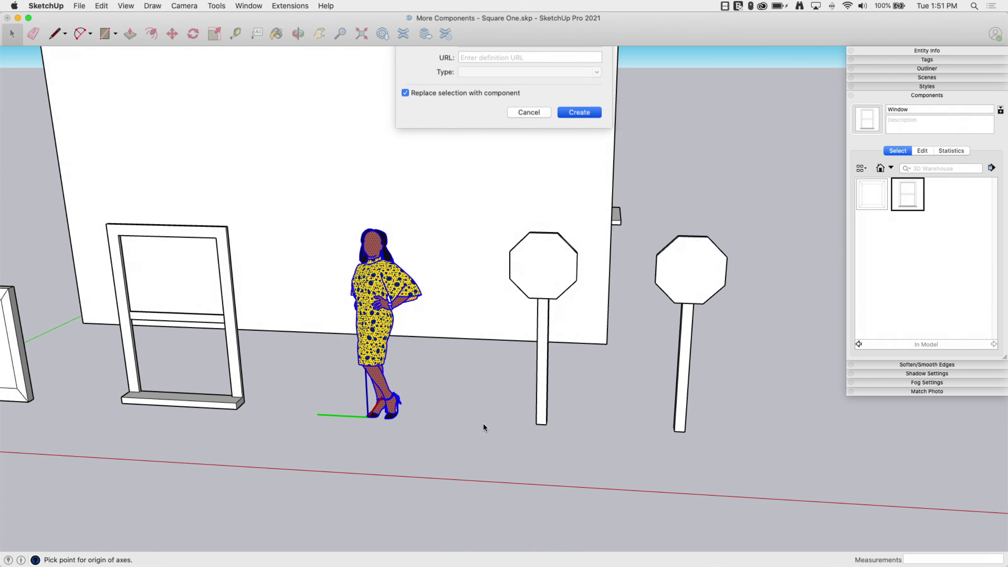
middle_click_drag(431, 409, 516, 397)
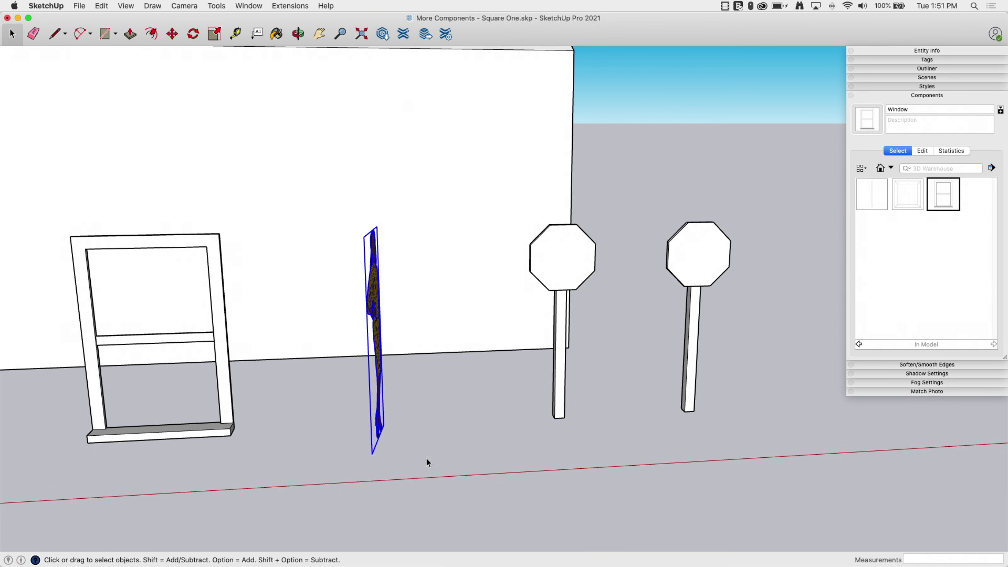
middle_click_drag(426, 458, 377, 441)
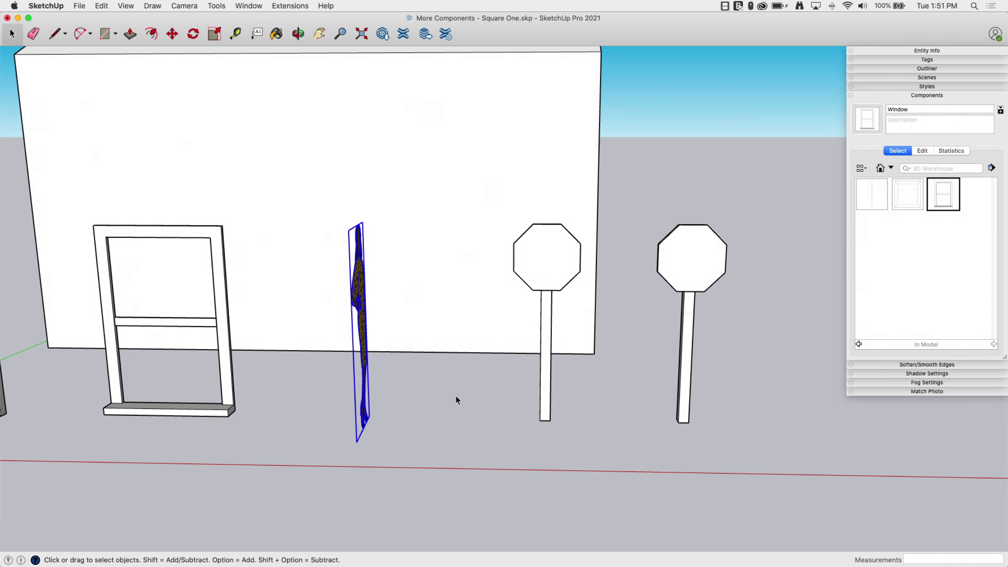
Step: Undo, reselect the figure and recreate it as component 'Sumele' with Always face camera
key("super+z")
left_click(430, 445)
left_click(375, 328)
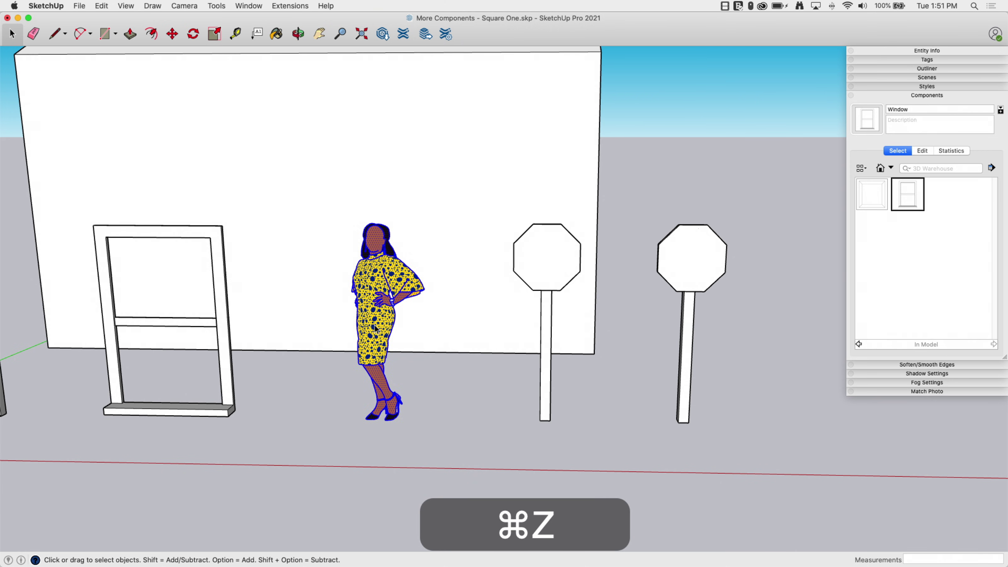
right_click(380, 333)
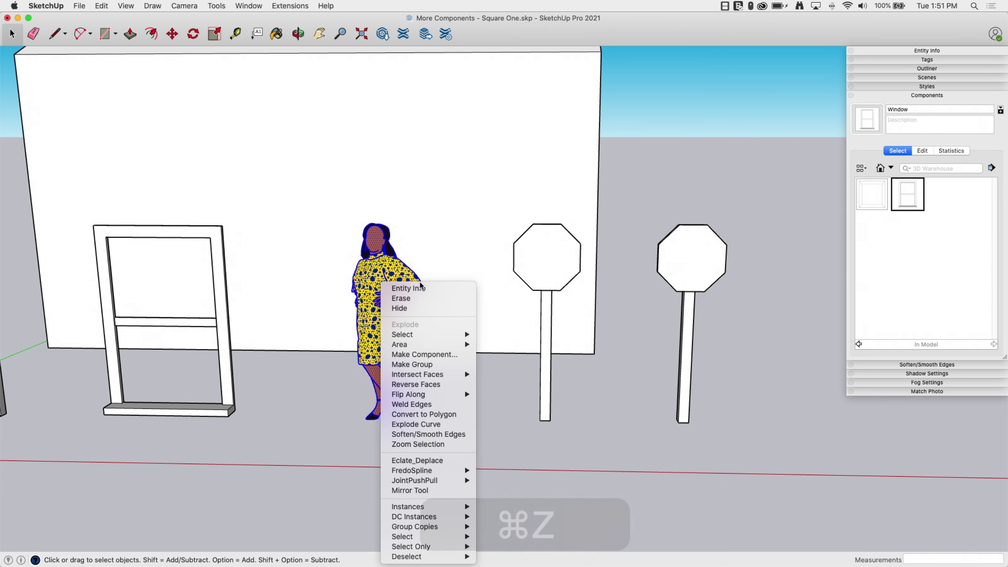
left_click(438, 355)
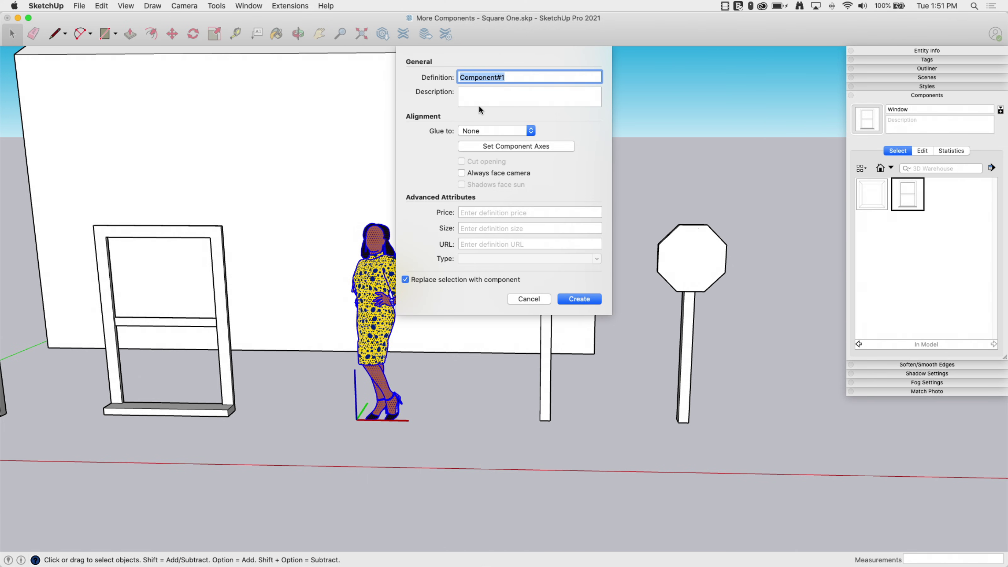
type("Sumele")
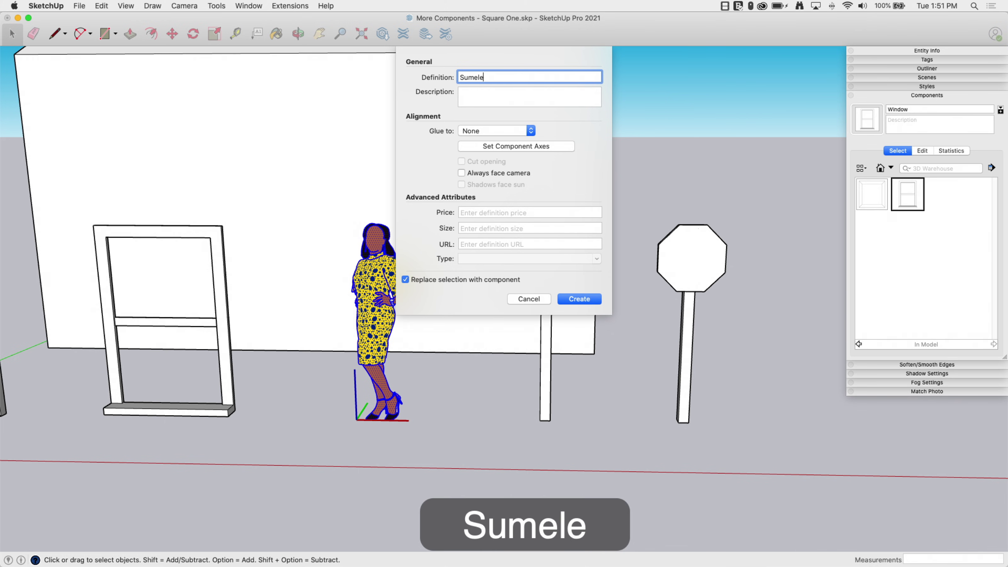
left_click(481, 176)
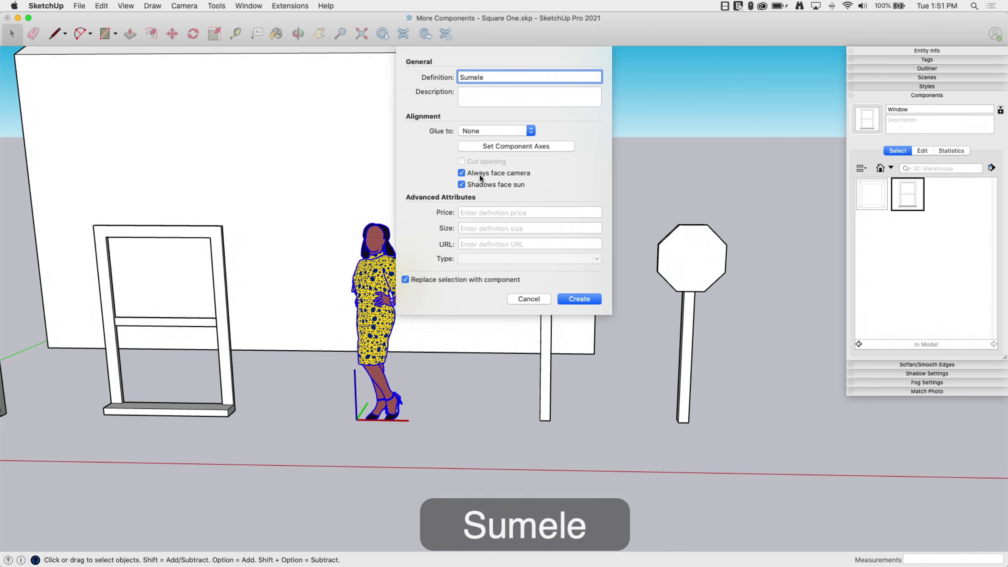
left_click(590, 300)
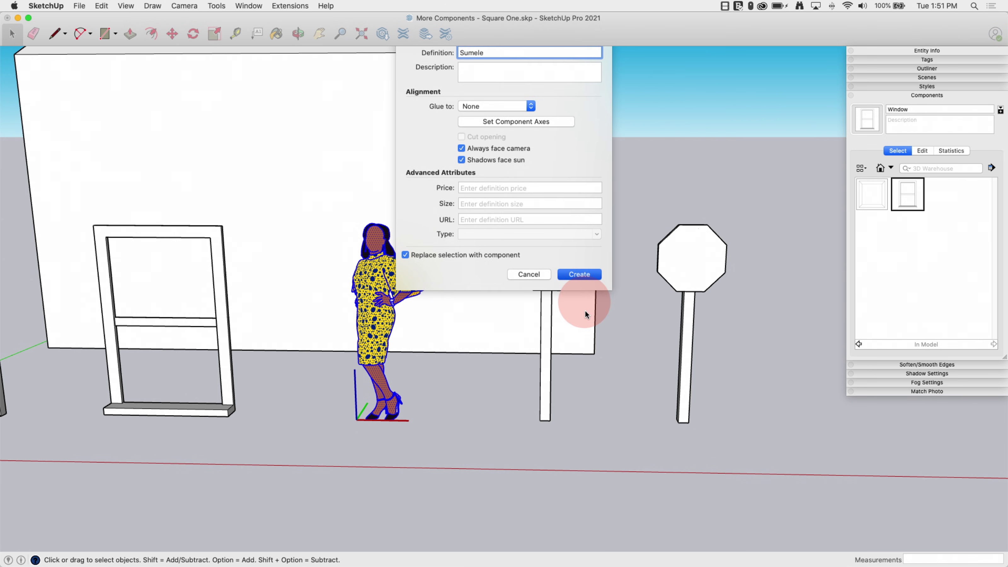
Step: Orbit around the scene to confirm the figure keeps facing the camera
middle_click_drag(637, 376, 507, 329)
middle_click_drag(565, 315, 452, 203)
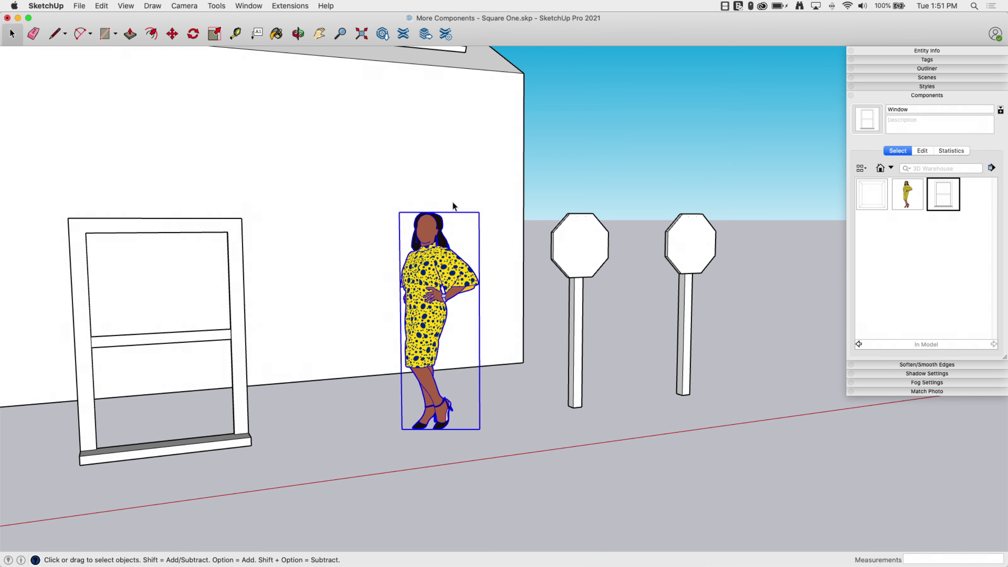
middle_click_drag(460, 266, 321, 352)
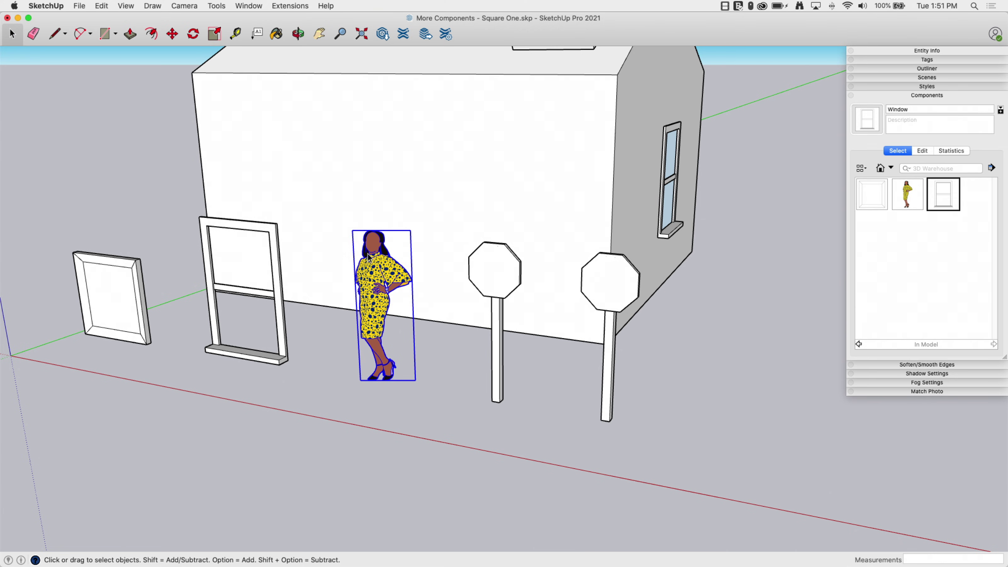
scroll(421, 280, "up", 3)
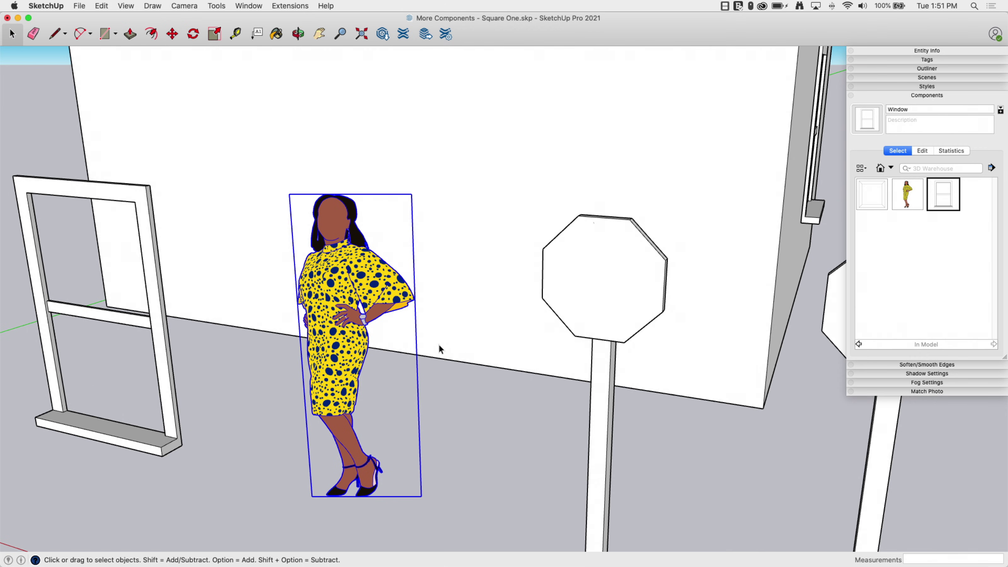
scroll(438, 348, "down", 3)
middle_click_drag(436, 336, 513, 392)
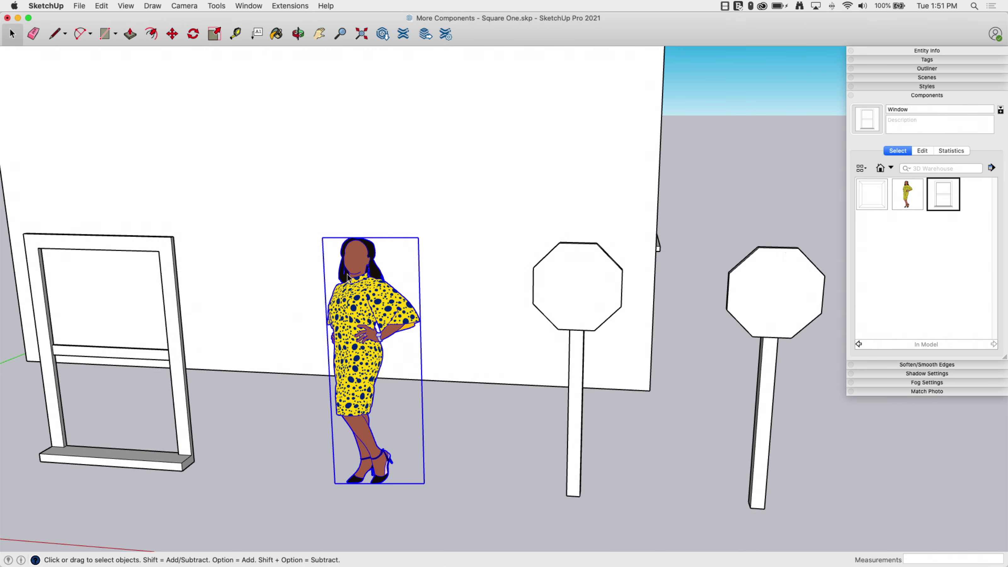
middle_click_drag(295, 378, 329, 356)
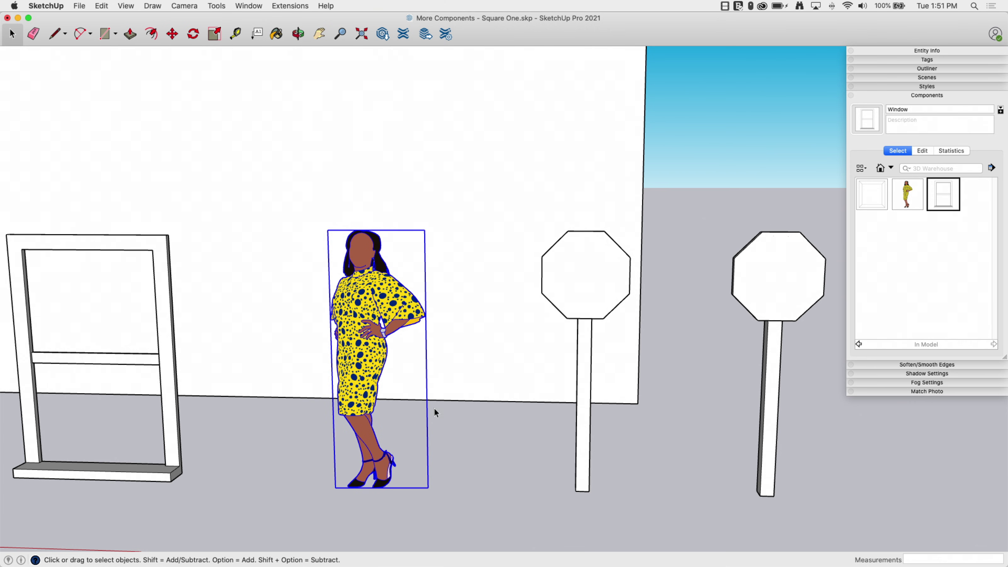
middle_click_drag(270, 355, 190, 365)
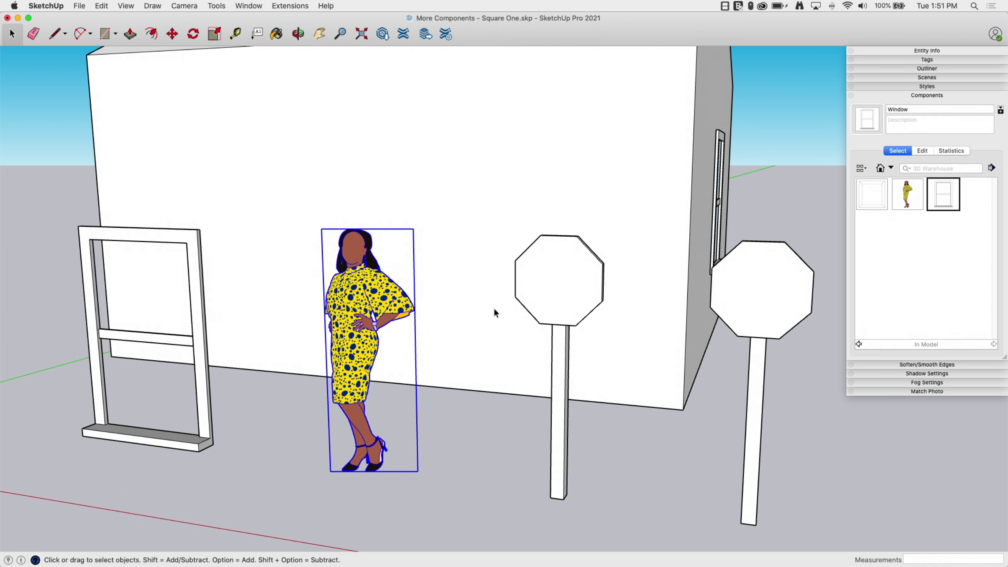
scroll(278, 234, "down", 5)
middle_click_drag(310, 329, 466, 423)
scroll(452, 282, "up", 3)
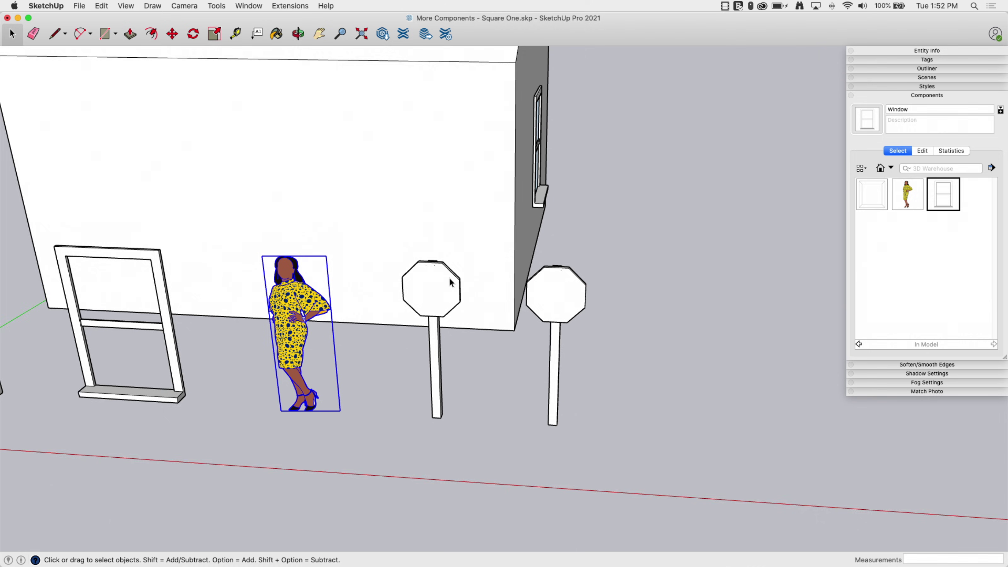
Step: Select the left stop sign and start a component named 'Sign 1' with Always face camera
left_click_drag(367, 235, 472, 444)
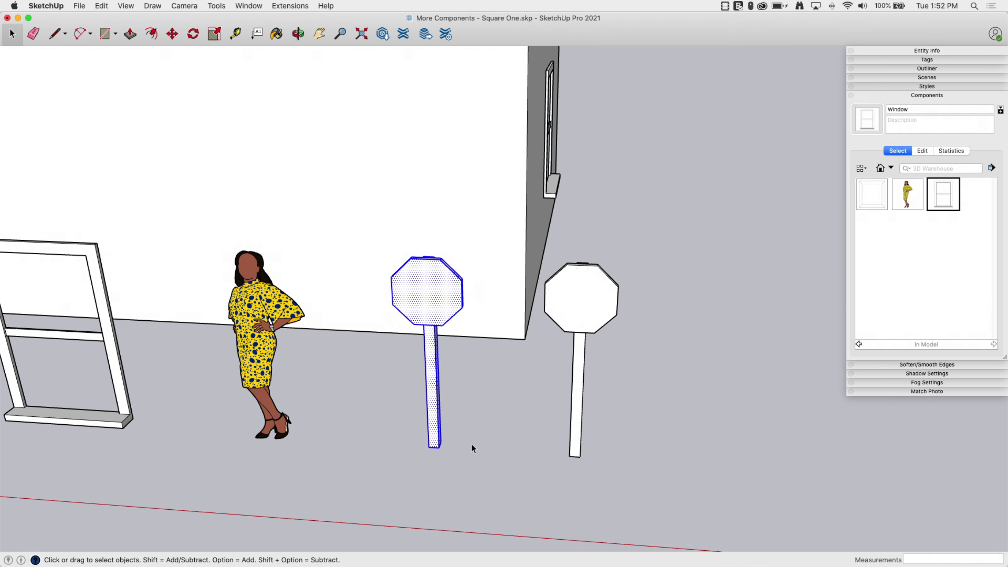
right_click(420, 298)
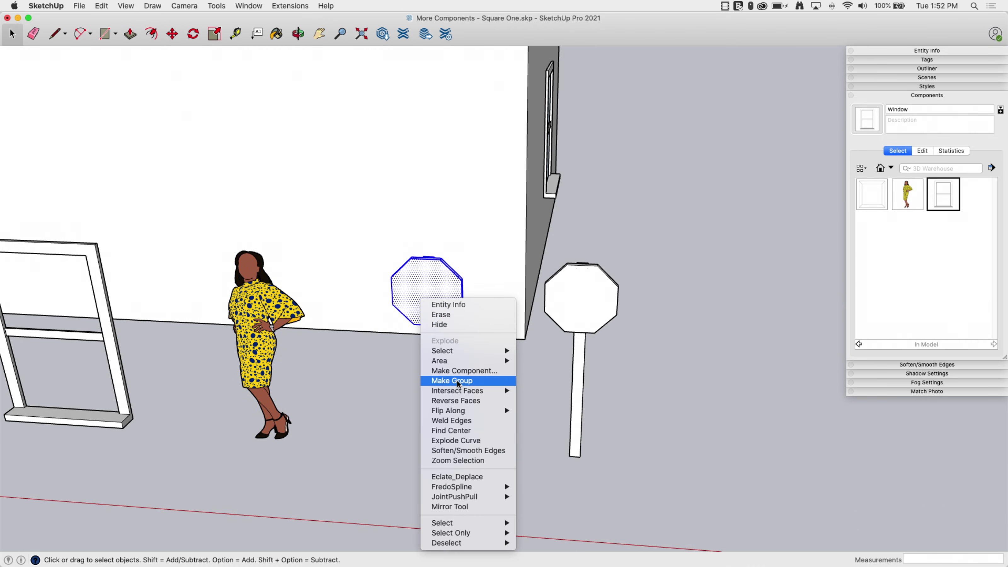
left_click(454, 370)
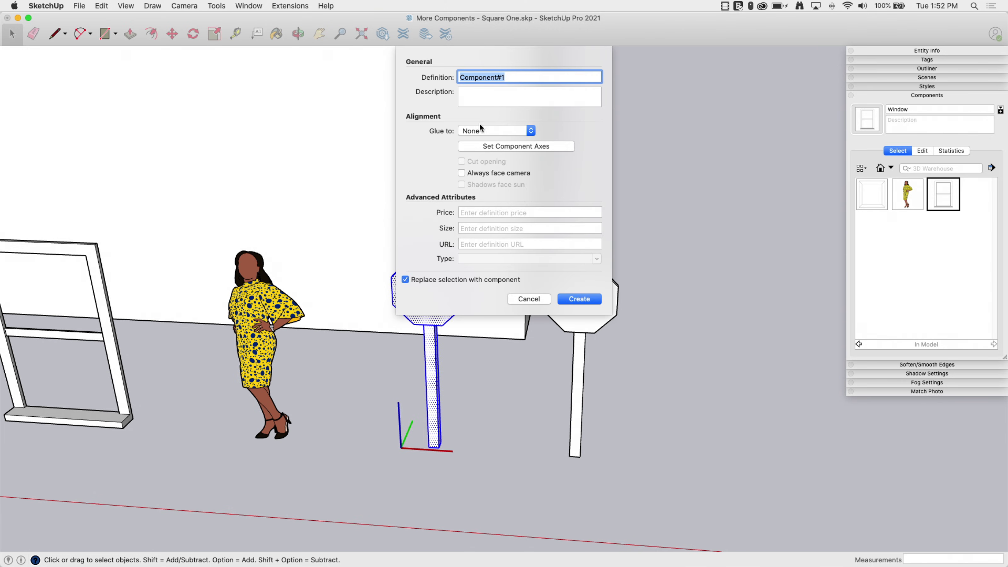
type("Si")
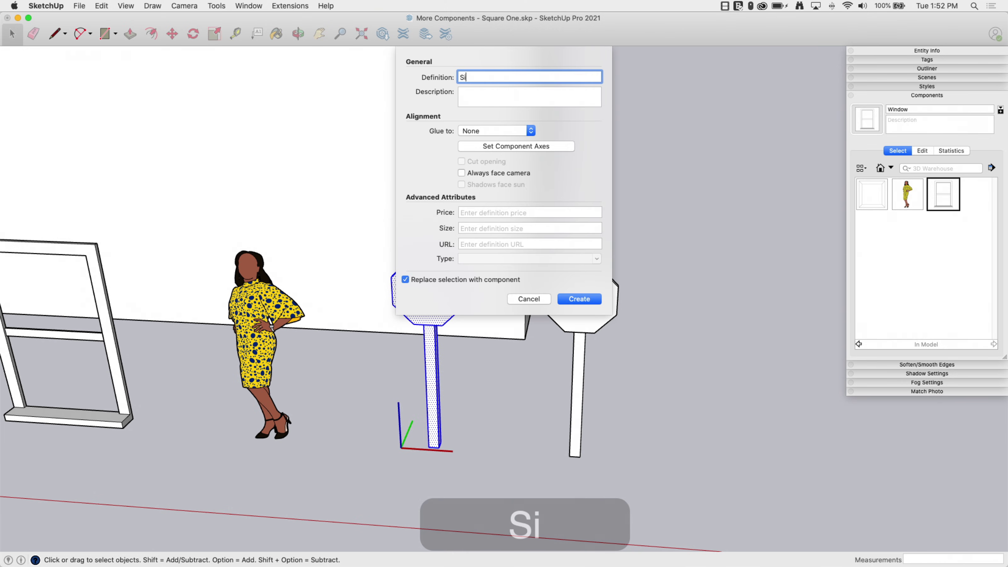
type("gn 1")
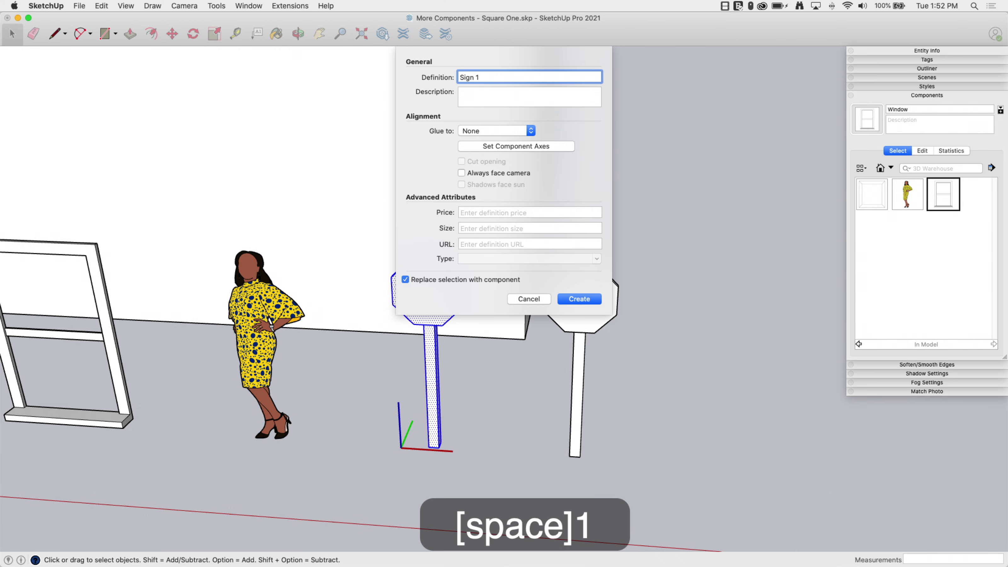
left_click(461, 172)
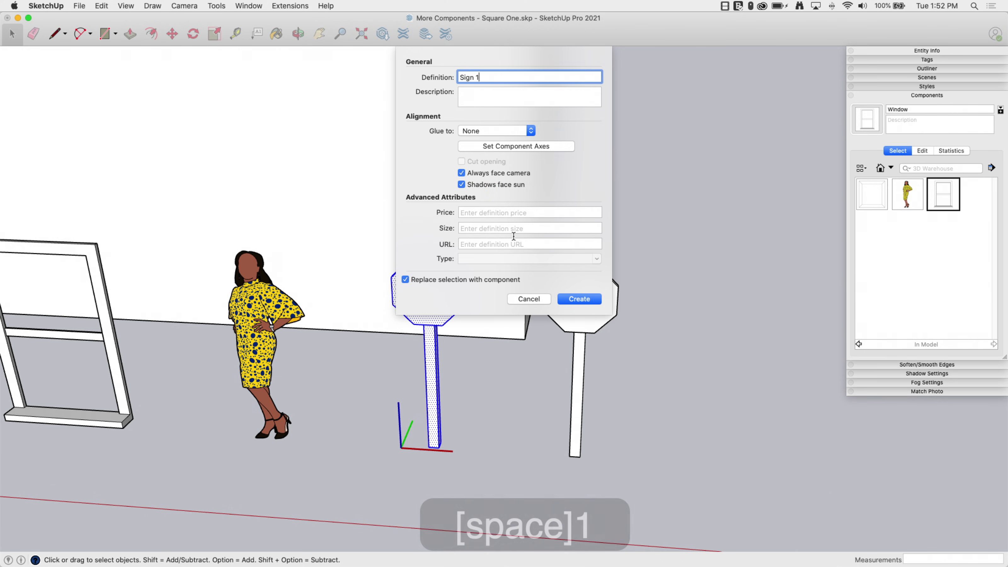
Step: Place the Sign 1 axes at the post's base corner, create it, and orbit to the building corner
left_click(508, 148)
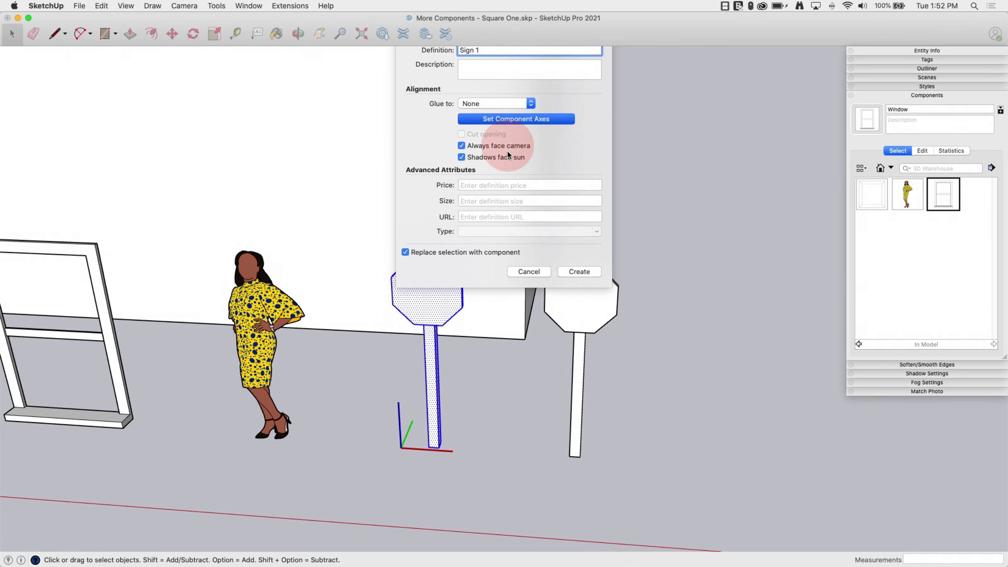
scroll(423, 461, "up", 6)
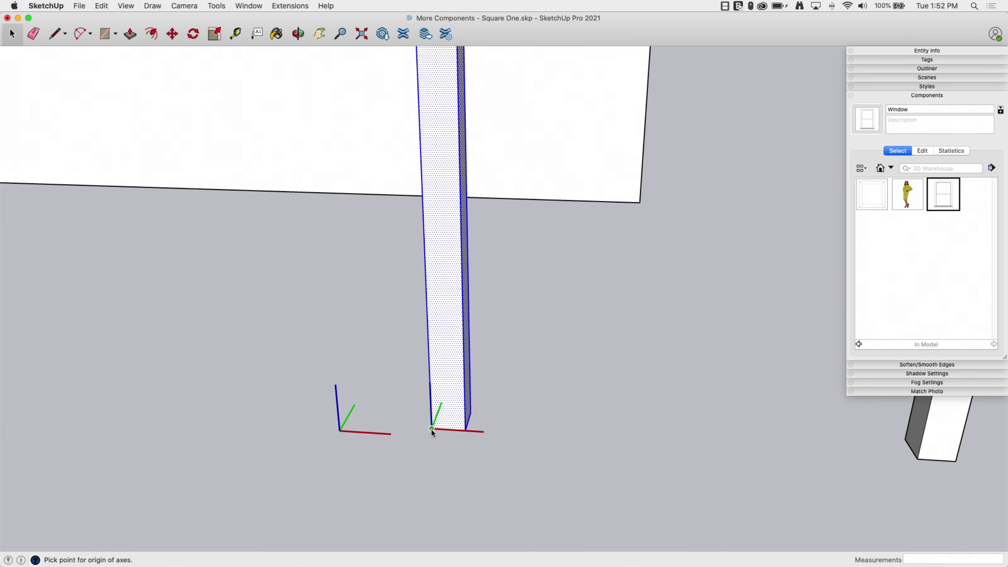
left_click(432, 429)
left_click(431, 429)
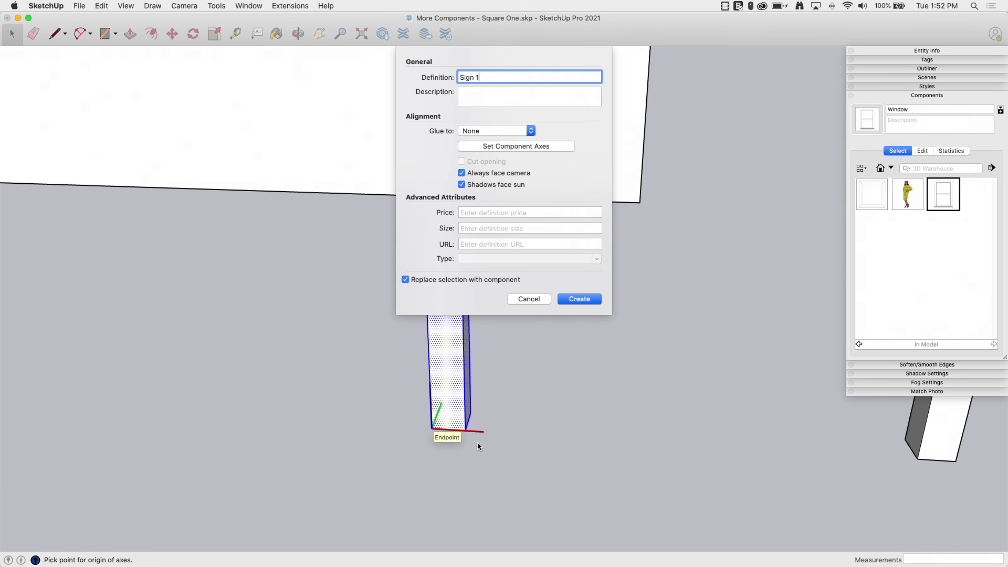
left_click(585, 299)
scroll(453, 407, "down", 6)
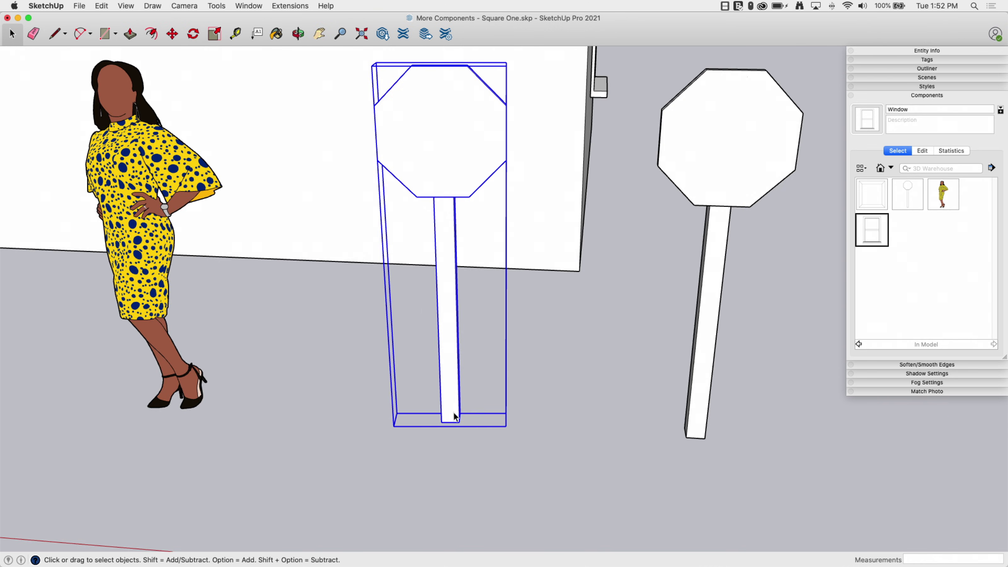
mouse_move(540, 380)
middle_mouse_down()
mouse_move(456, 387)
mouse_move(177, 363)
mouse_move(553, 396)
mouse_move(873, 370)
mouse_move(840, 351)
mouse_move(246, 321)
mouse_move(310, 289)
mouse_move(513, 295)
mouse_move(712, 338)
mouse_move(295, 377)
mouse_move(531, 413)
mouse_move(475, 410)
mouse_move(527, 367)
middle_mouse_up()
key("space")
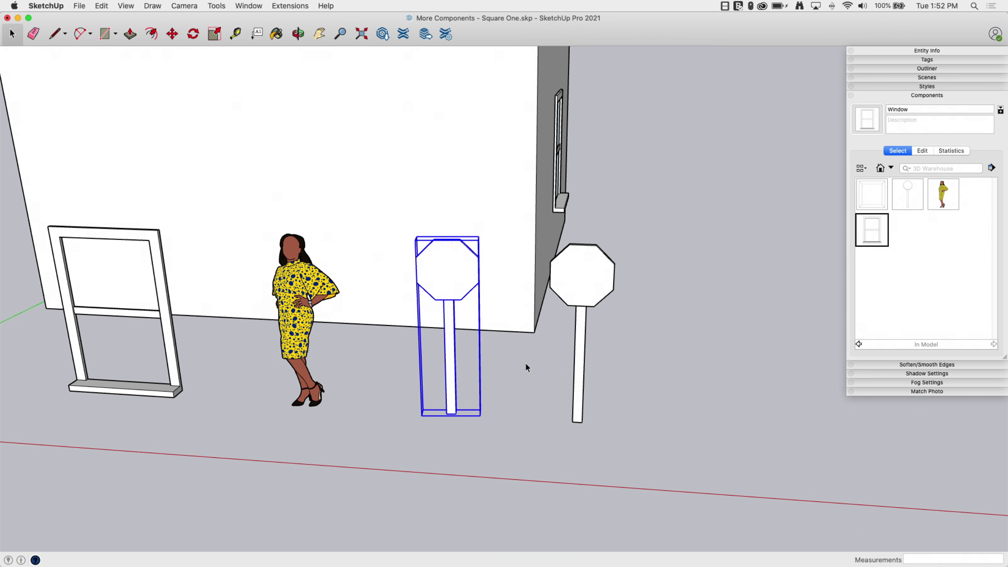
Step: Make the right stop sign a 'Sign 2' camera-facing component, shadows facing sun, axes at the post base
left_click_drag(529, 247, 651, 448)
right_click(572, 281)
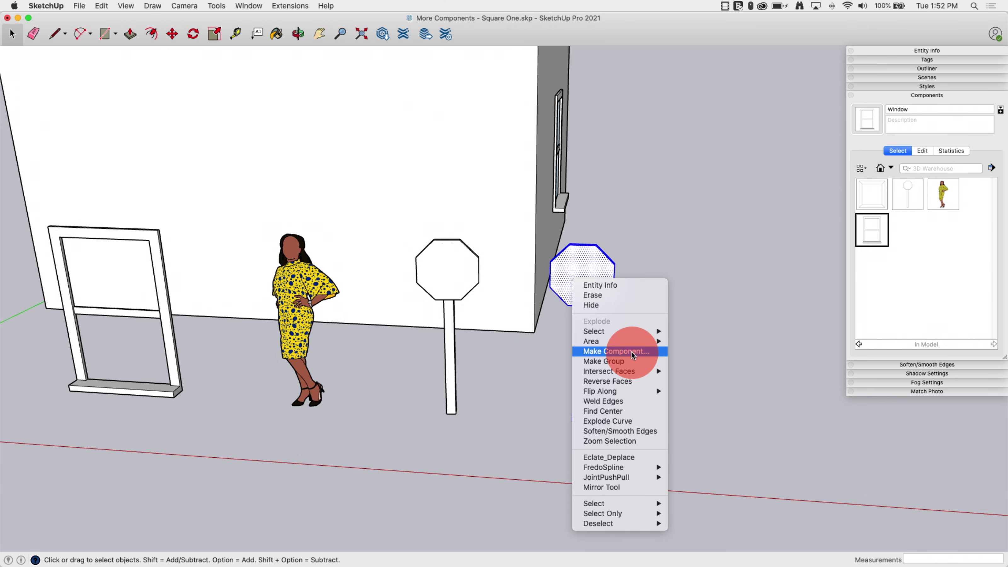
left_click(619, 351)
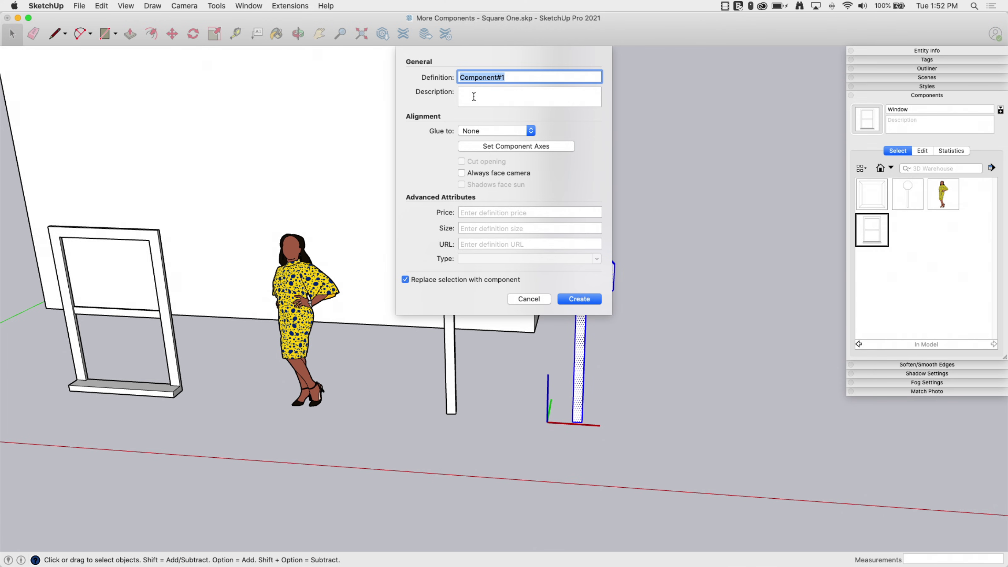
type("Sign 2")
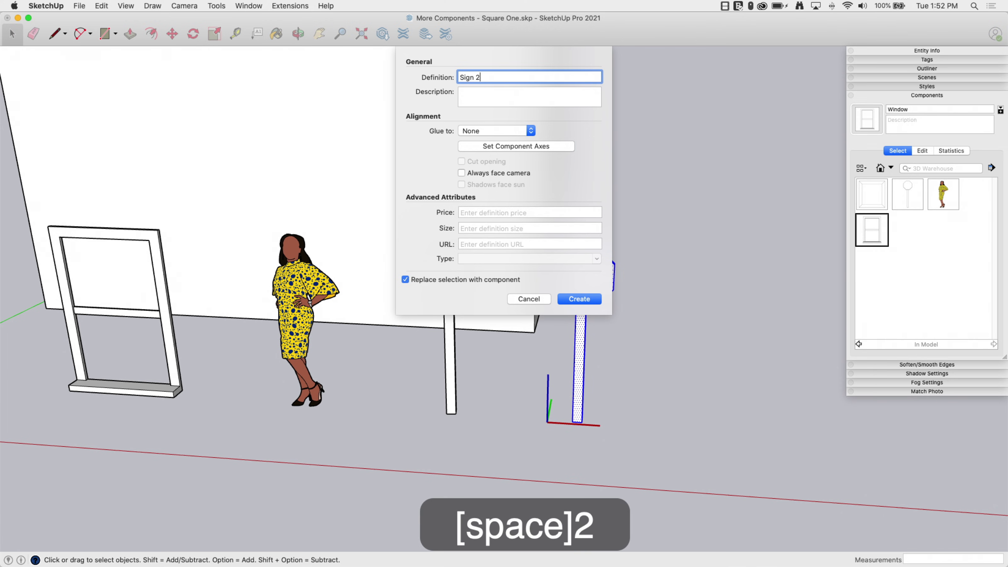
left_click(461, 172)
left_click(461, 184)
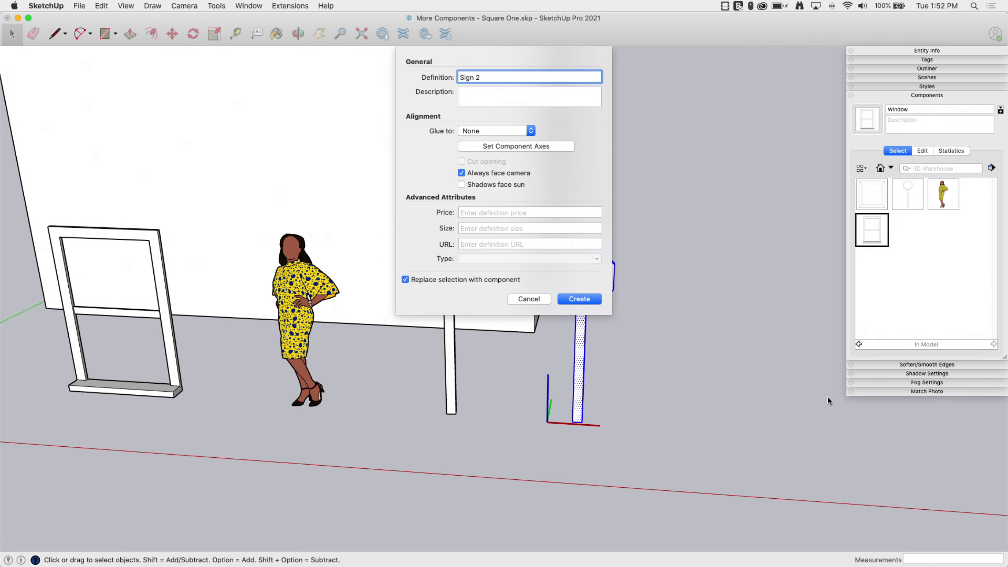
left_click(503, 146)
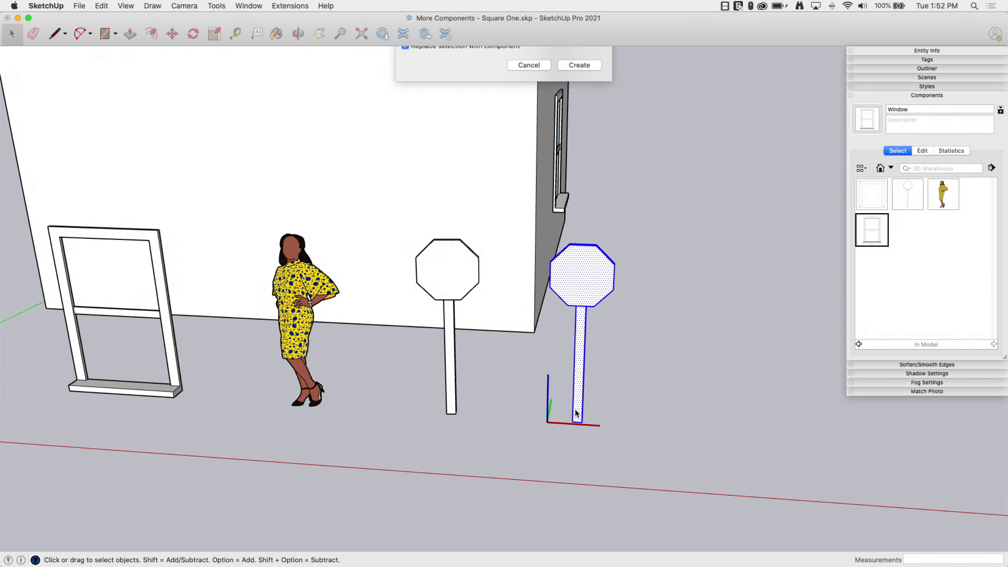
left_click(575, 424)
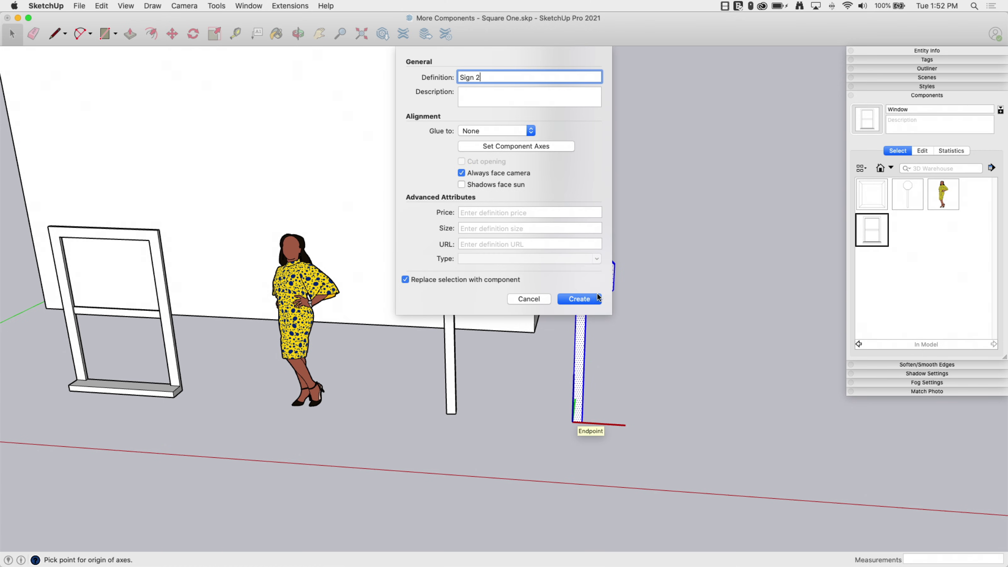
left_click(583, 299)
Step: Orbit around the model and expand Shadow Settings, showing 01:30 PM on 11/08
middle_click_drag(758, 340, 653, 330)
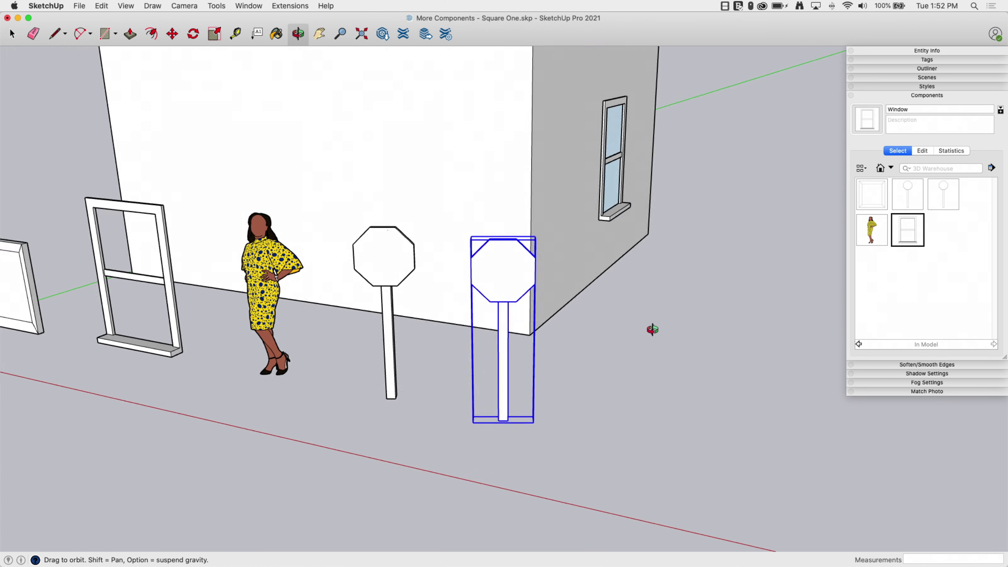
left_click_drag(653, 329, 576, 339)
key("space")
scroll(409, 205, "down", 2)
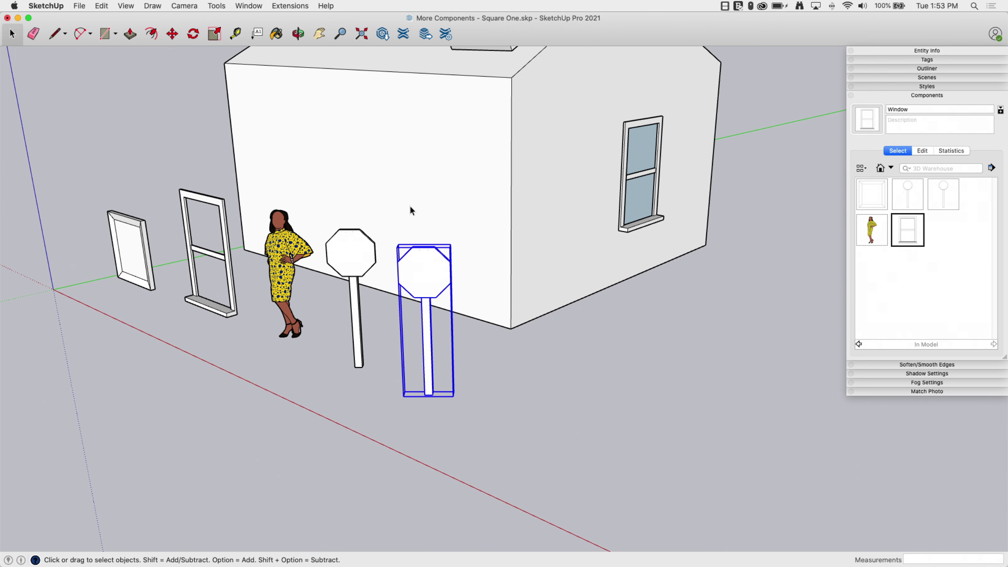
scroll(407, 211, "up", 2)
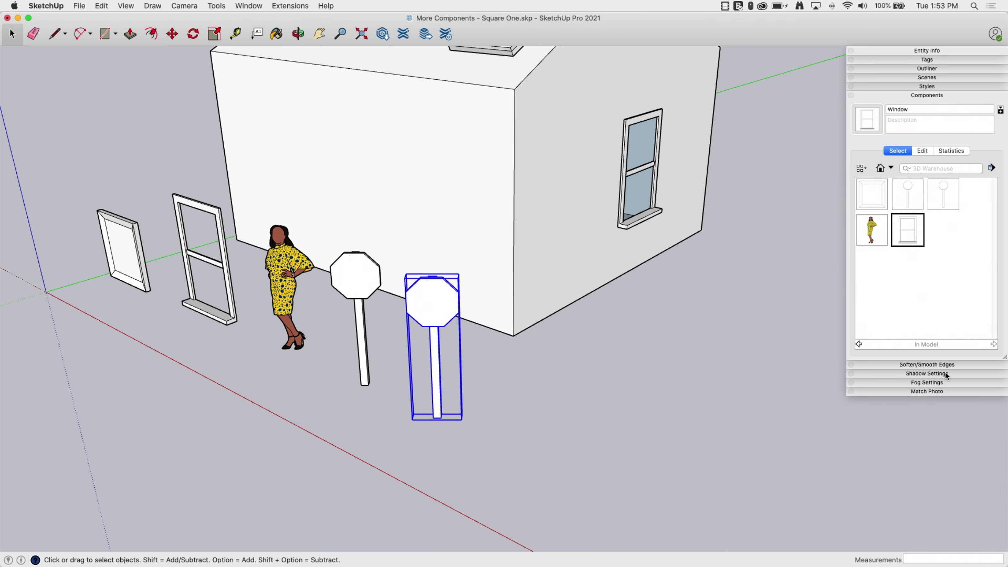
left_click(938, 373)
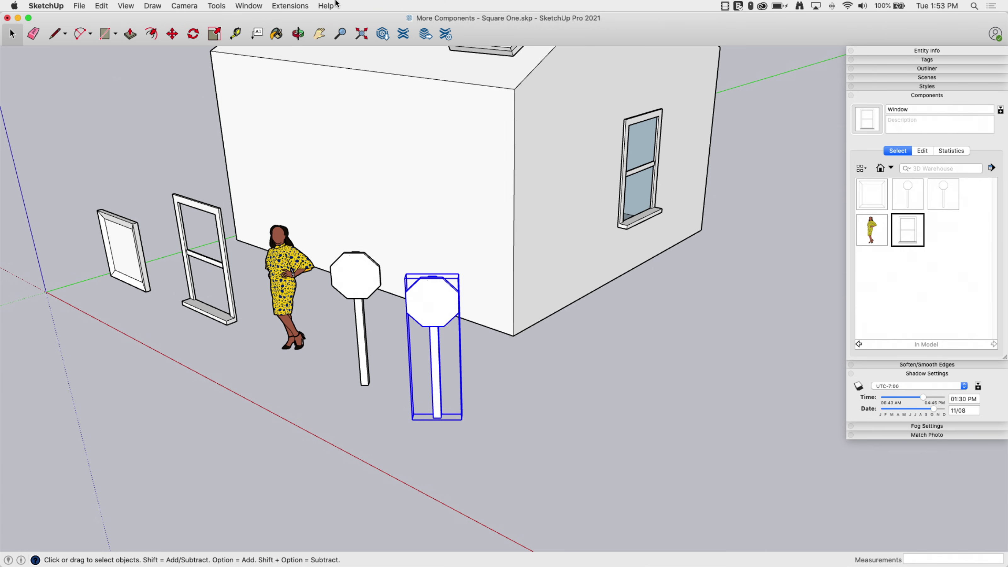
left_click(282, 6)
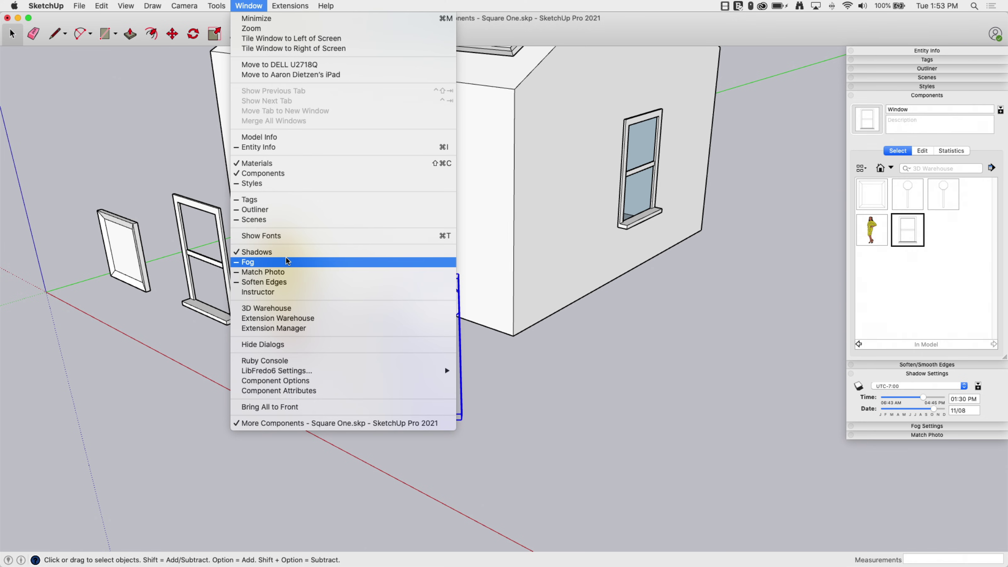
left_click(686, 20)
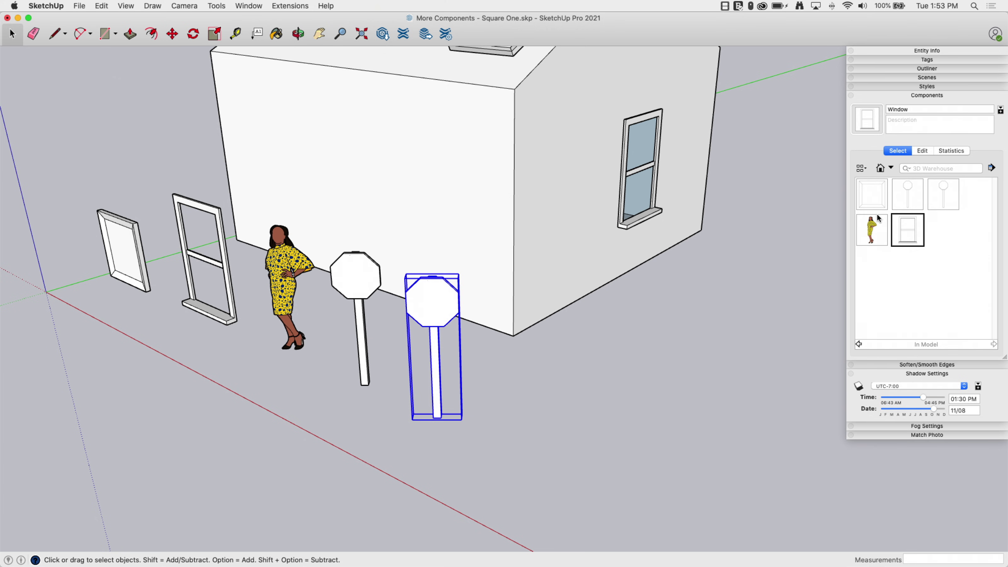
left_click(859, 385)
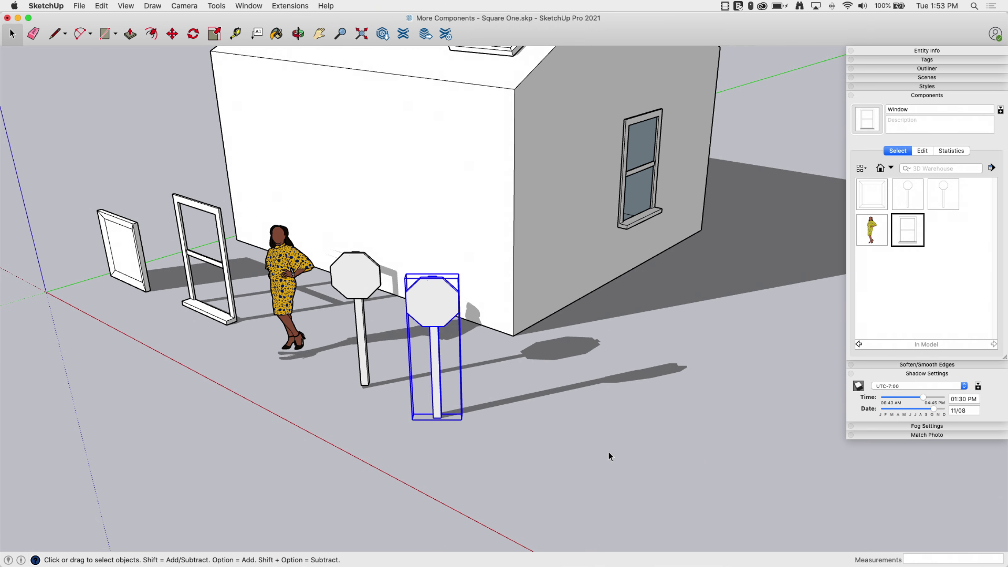
middle_click_drag(275, 399, 522, 416)
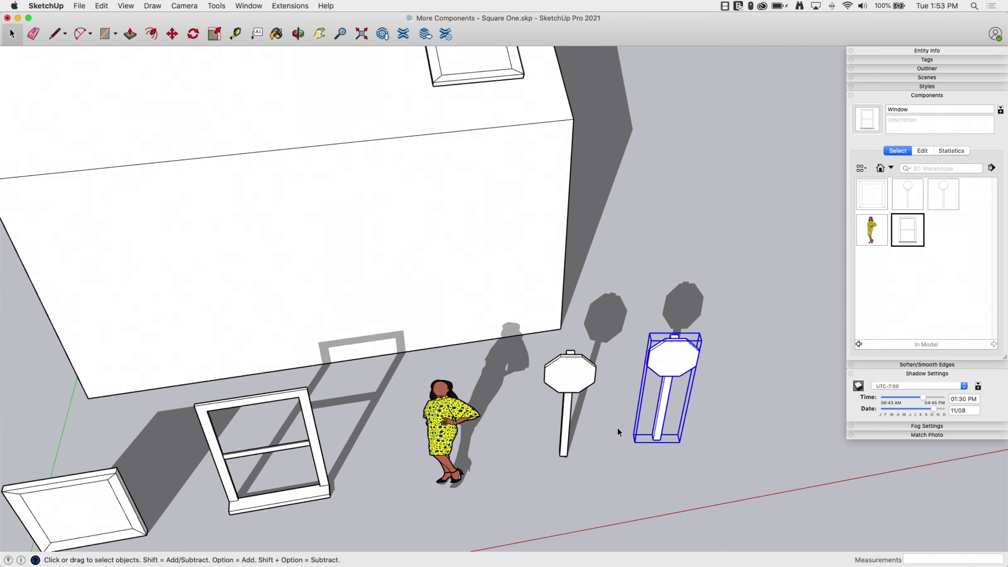
middle_click_drag(617, 428, 493, 441)
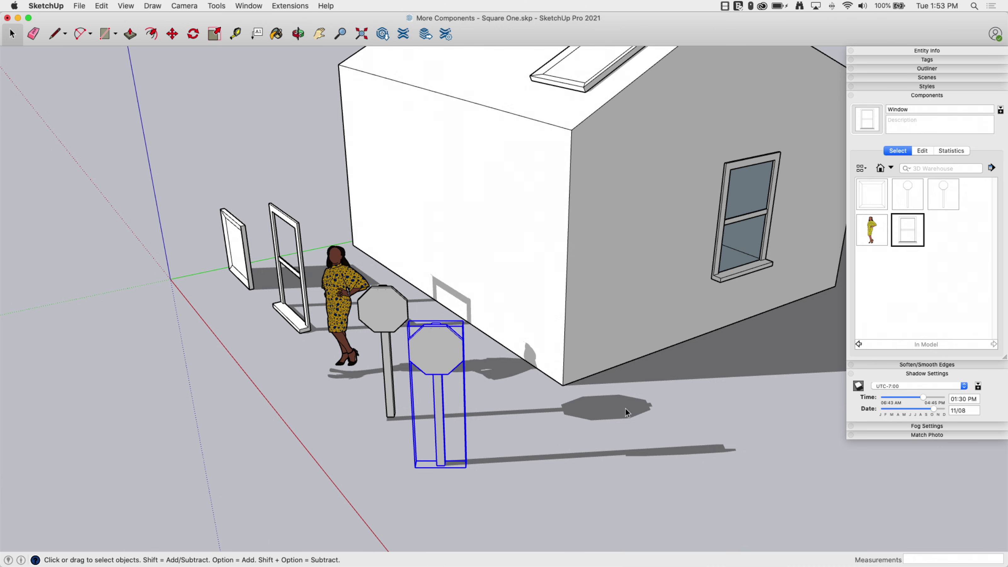
middle_click_drag(145, 205, 568, 221)
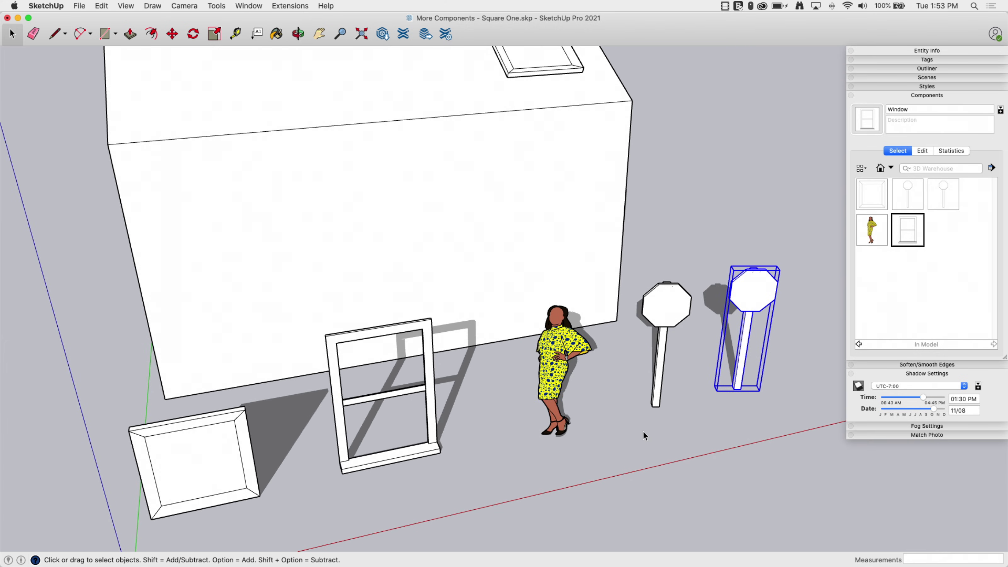
middle_click_drag(699, 338, 492, 337)
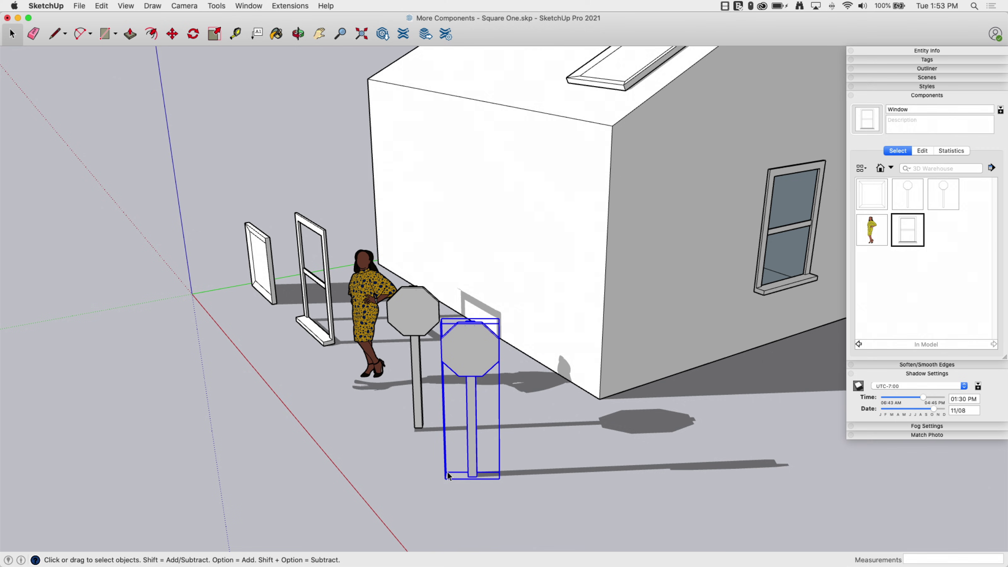
middle_click_drag(653, 468, 548, 531)
middle_click_drag(541, 485, 847, 547)
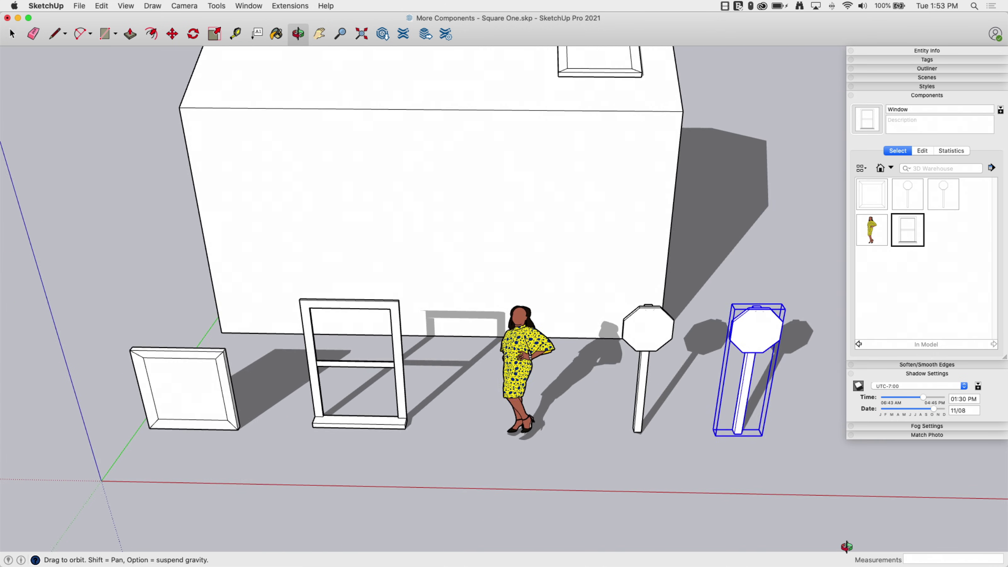
middle_click_drag(592, 457, 699, 497)
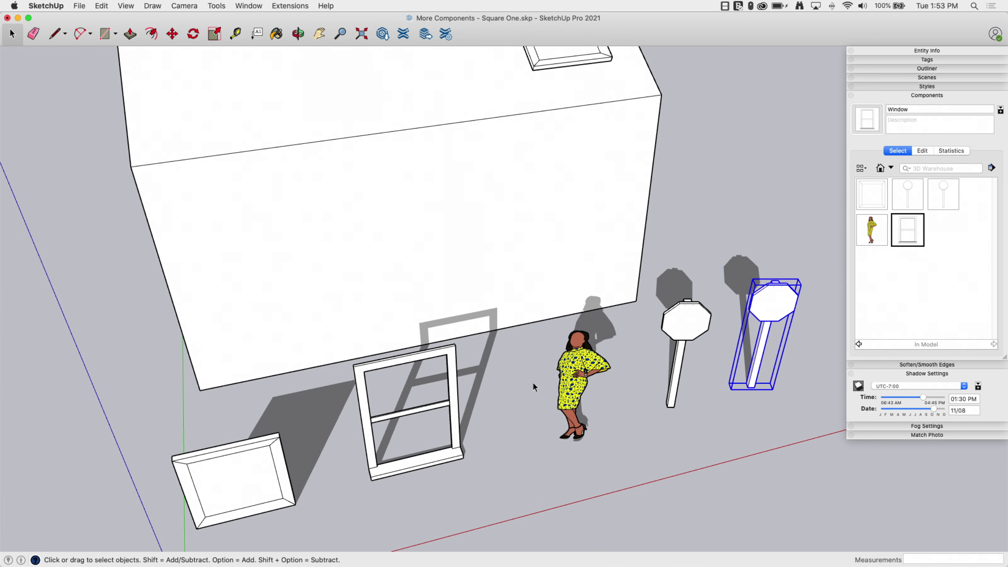
middle_click_drag(577, 346, 329, 384)
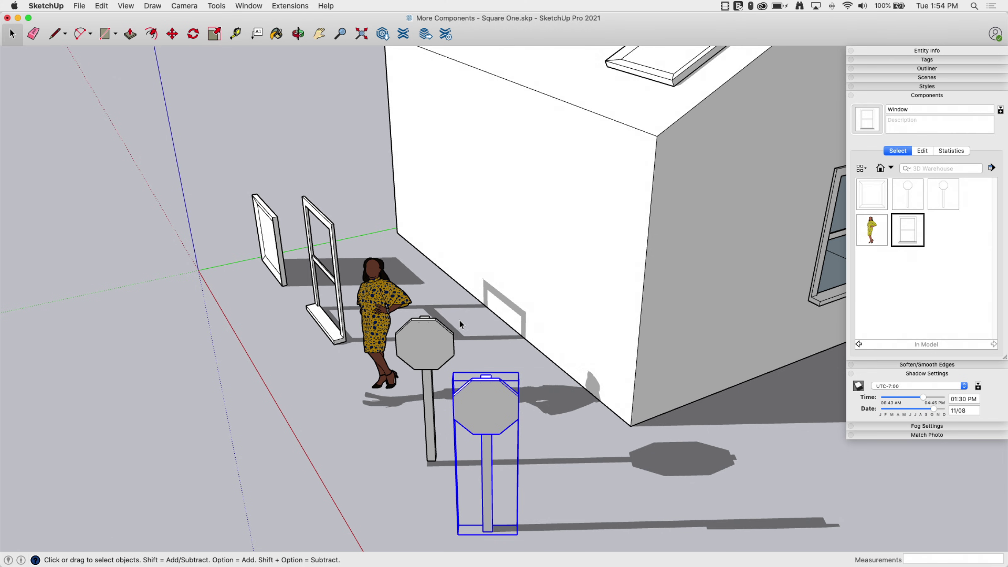
middle_click_drag(583, 417, 848, 494)
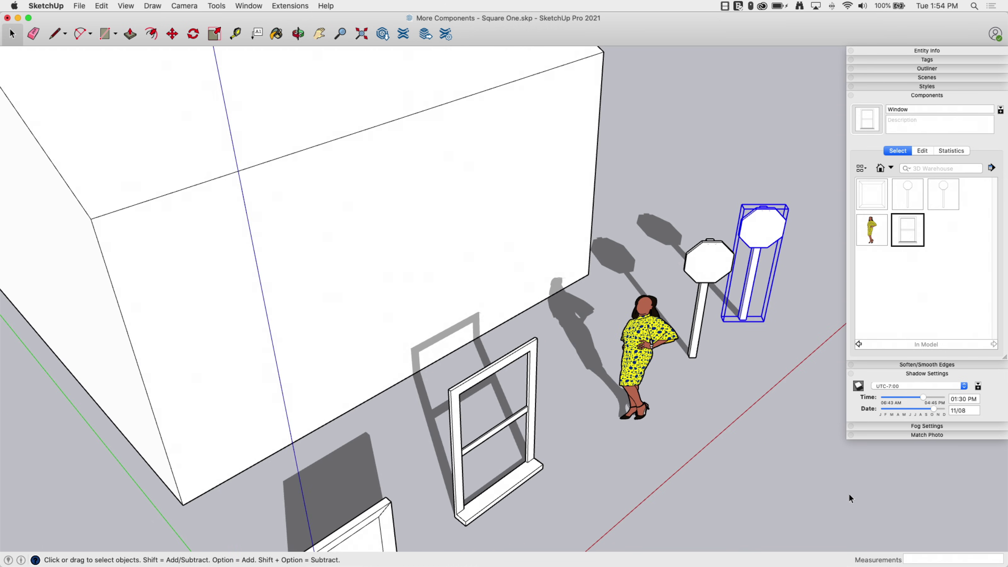
middle_click_drag(617, 444, 271, 461)
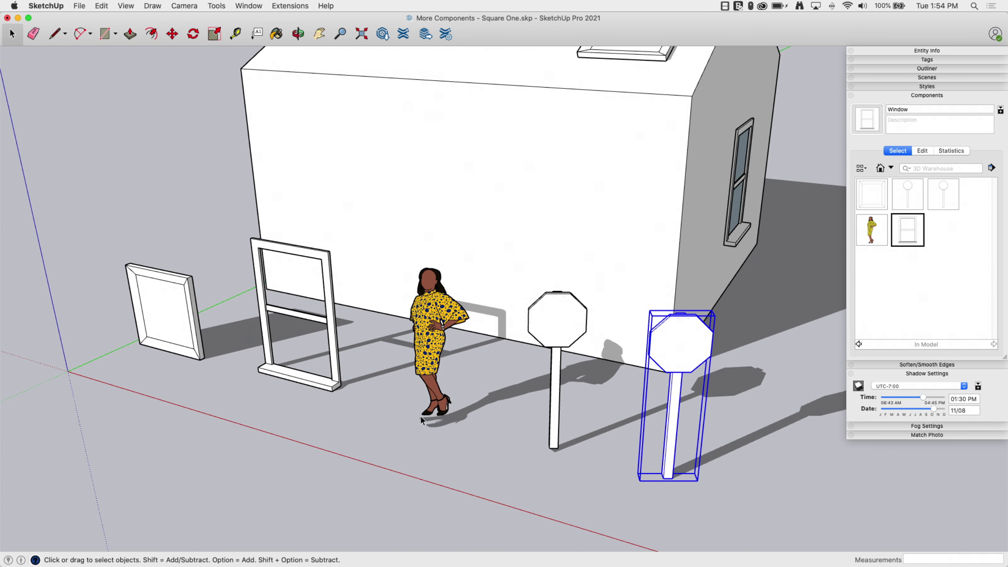
middle_click_drag(426, 425, 524, 424)
left_click(413, 328)
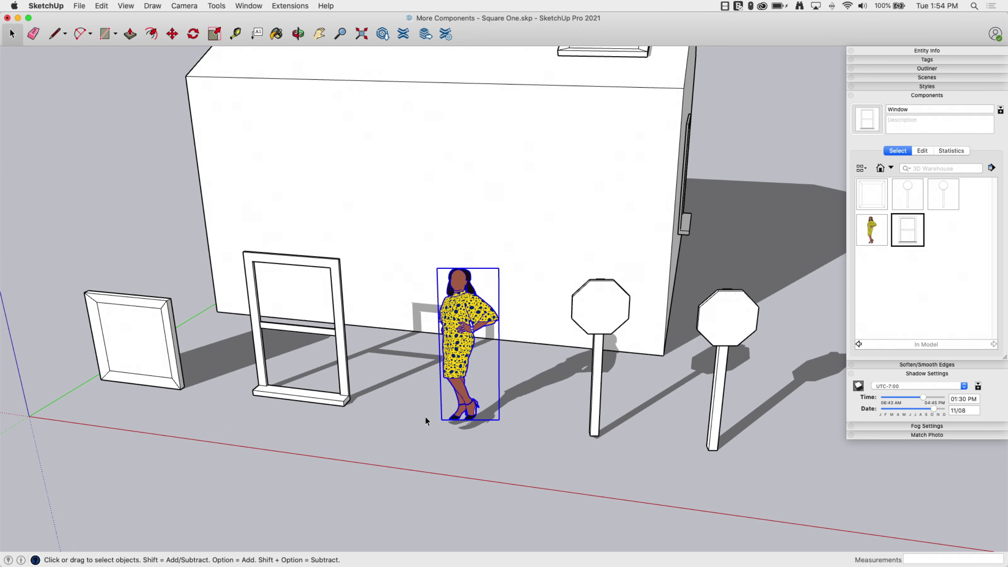
scroll(426, 417, "up", 3)
scroll(436, 413, "up", 3)
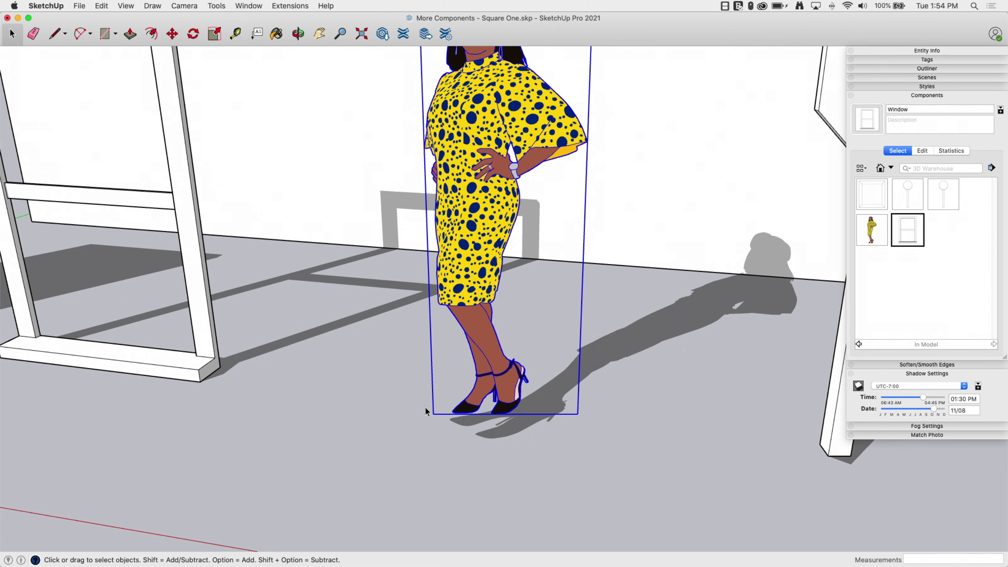
scroll(453, 477, "down", 6)
middle_click_drag(375, 415, 450, 463)
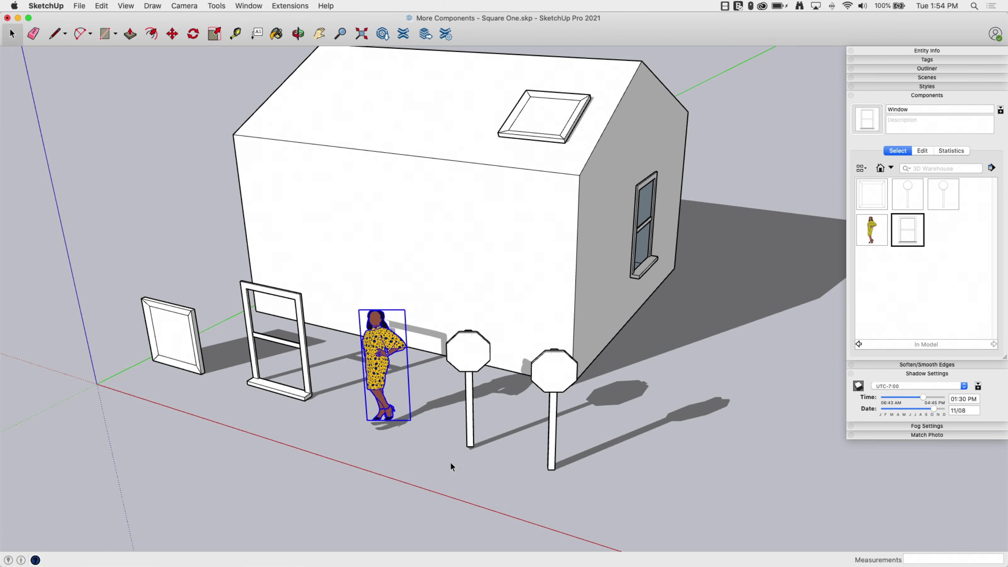
scroll(464, 452, "down", 2)
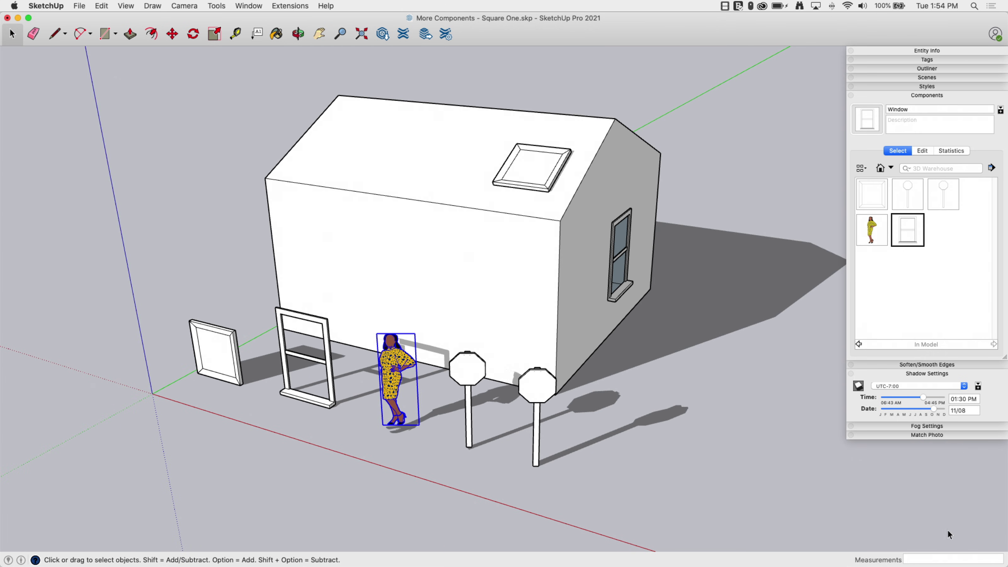